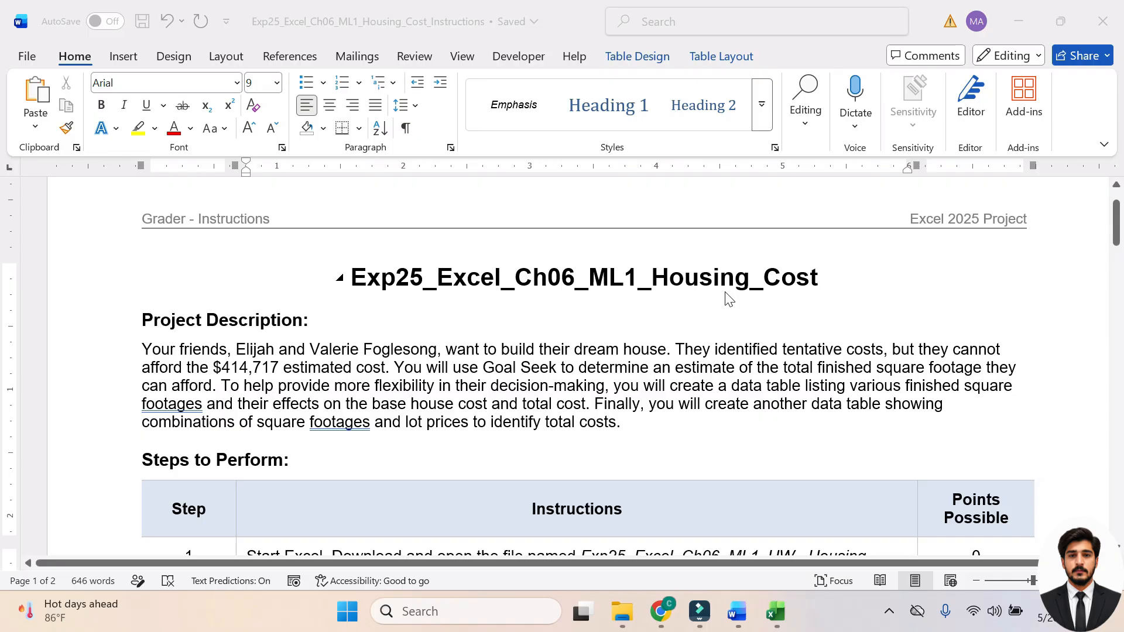
Step: Highlight the title Exp25_Excel_Ch06_ML1_Housing_Cost and the Instructions column header in yellow
left_click(160, 140)
left_click(155, 129)
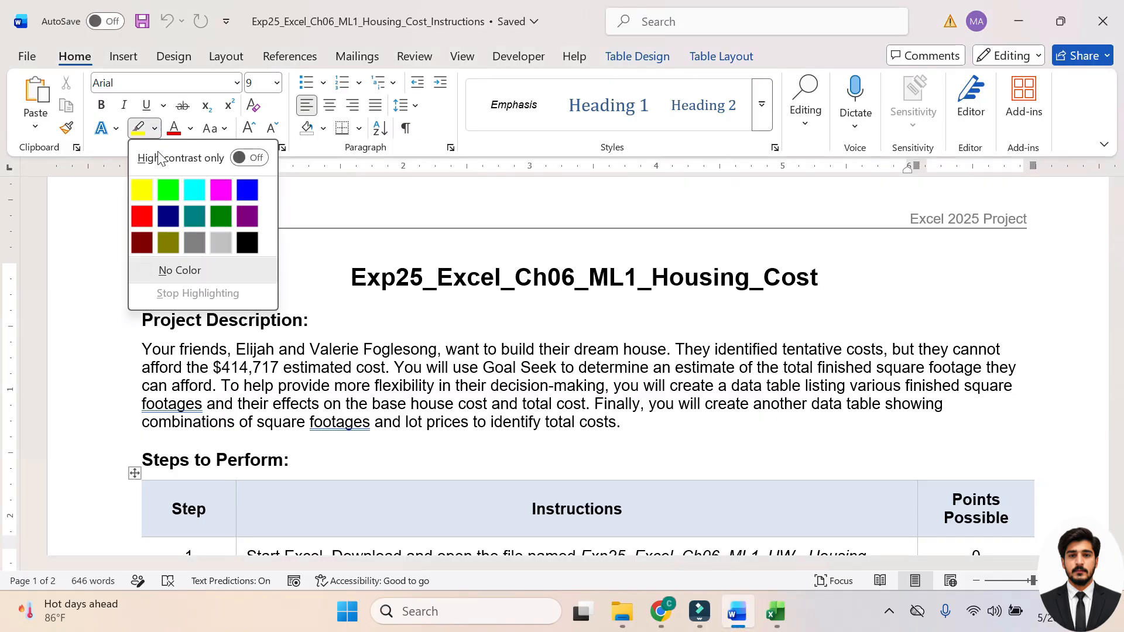
left_click(146, 188)
left_click_drag(349, 276, 815, 274)
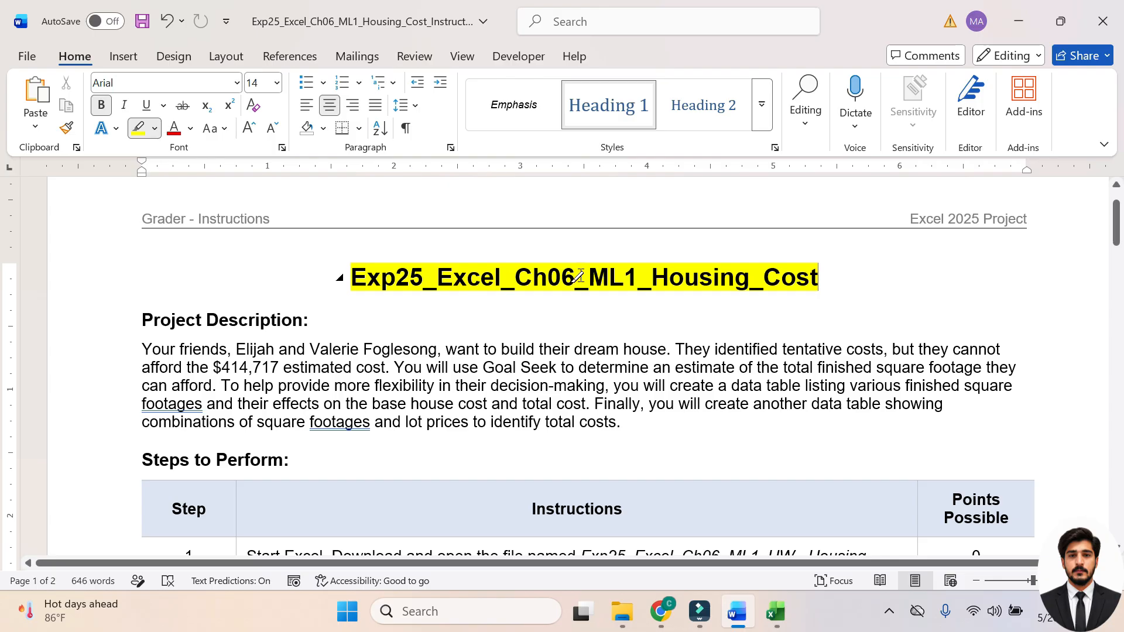
mouse_move(540, 508)
left_mouse_down()
mouse_move(530, 509)
mouse_move(624, 509)
left_mouse_up()
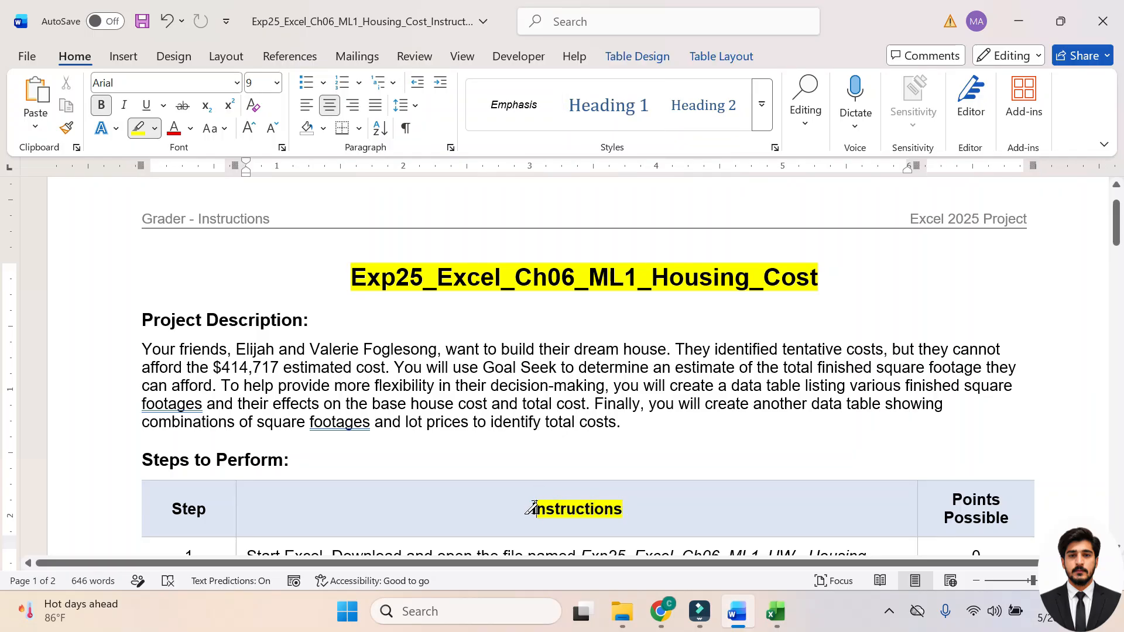
Step: Highlight the step 1 instruction text in yellow and switch off the text highlighter
mouse_move(1115, 222)
left_mouse_down()
mouse_move(1121, 403)
mouse_move(1121, 220)
left_mouse_up()
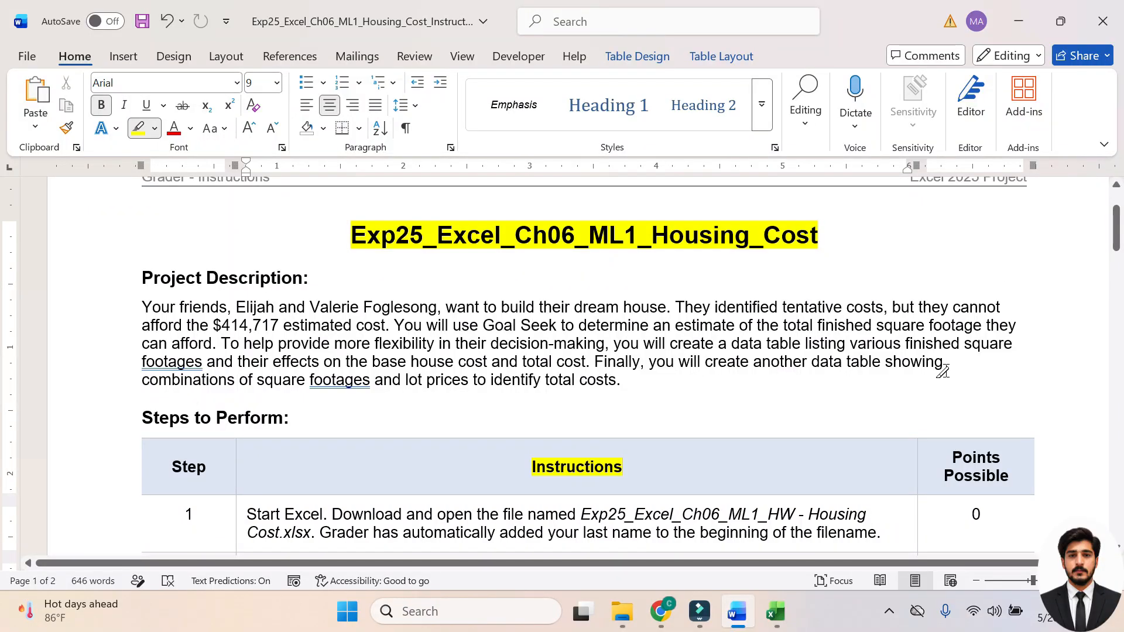
scroll(941, 369, "down", 2)
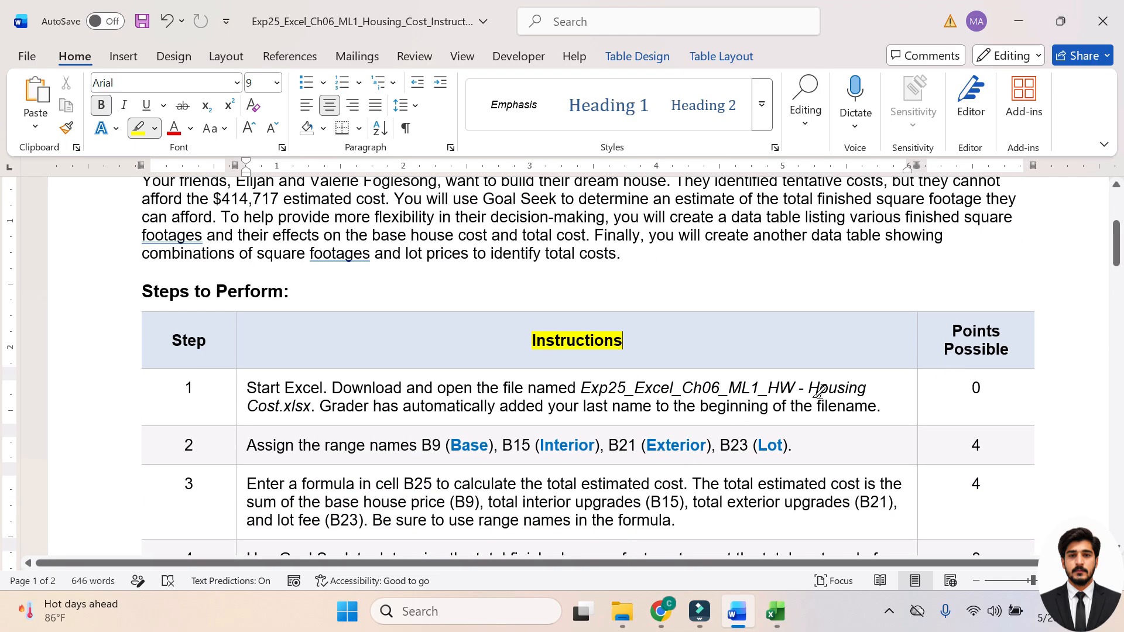
mouse_move(890, 407)
left_mouse_down()
mouse_move(249, 406)
mouse_move(251, 389)
left_mouse_up()
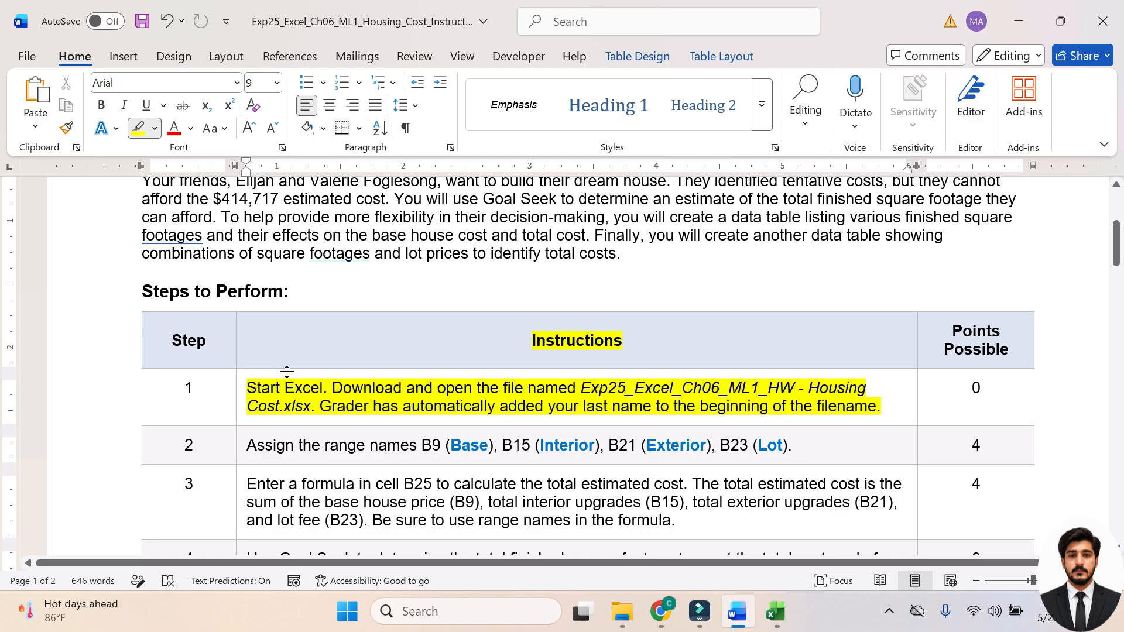
left_click(137, 130)
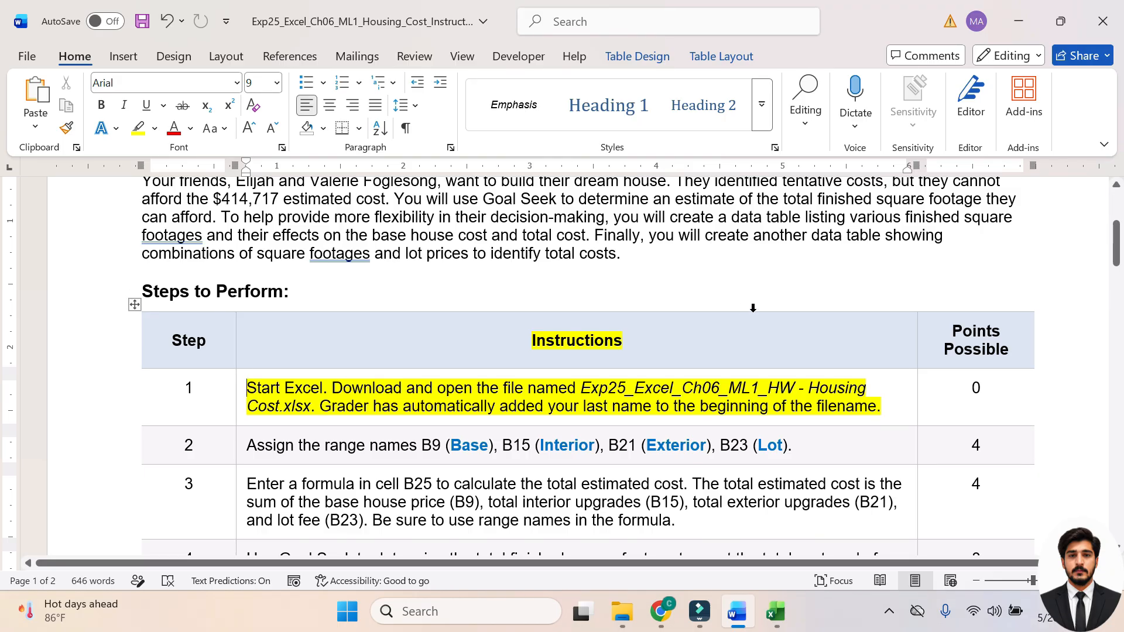
Step: Read through the instruction steps in the Word document and examine the Estimate worksheet in the Excel workbook
scroll(753, 307, "down", 1)
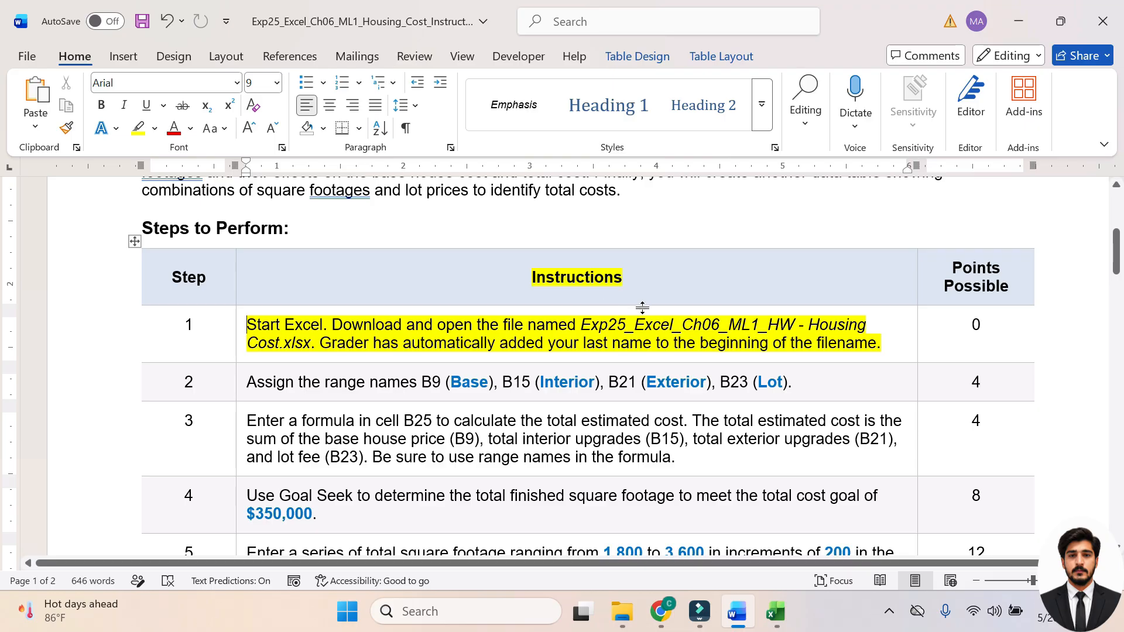
scroll(642, 307, "up", 3)
scroll(642, 307, "down", 15)
scroll(588, 363, "up", 15)
scroll(588, 363, "down", 1)
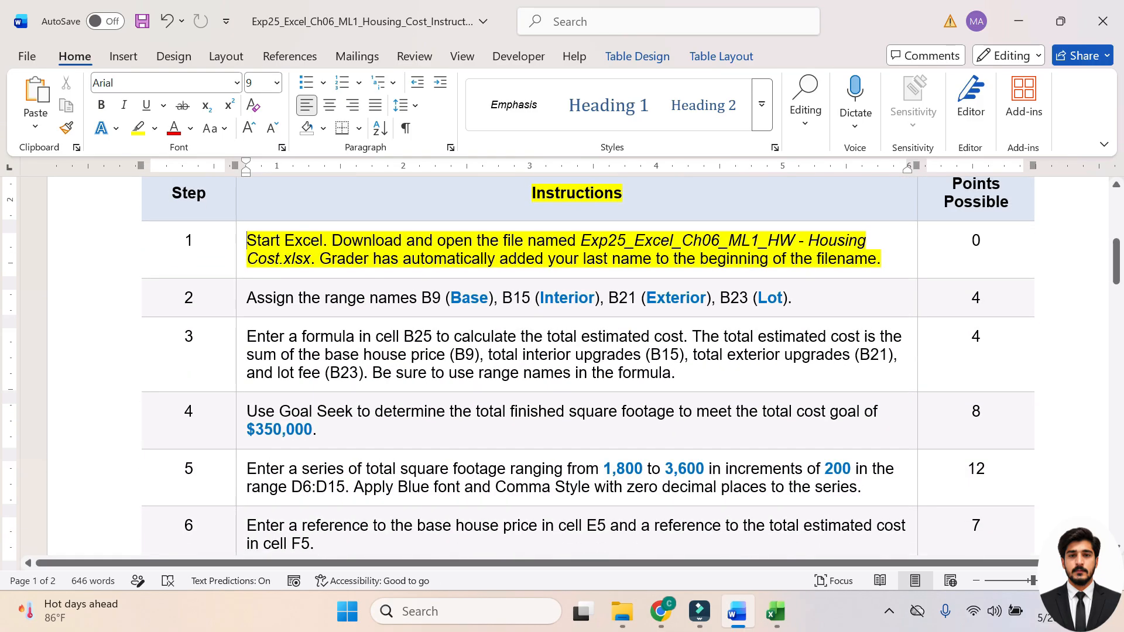
key("alt+Tab")
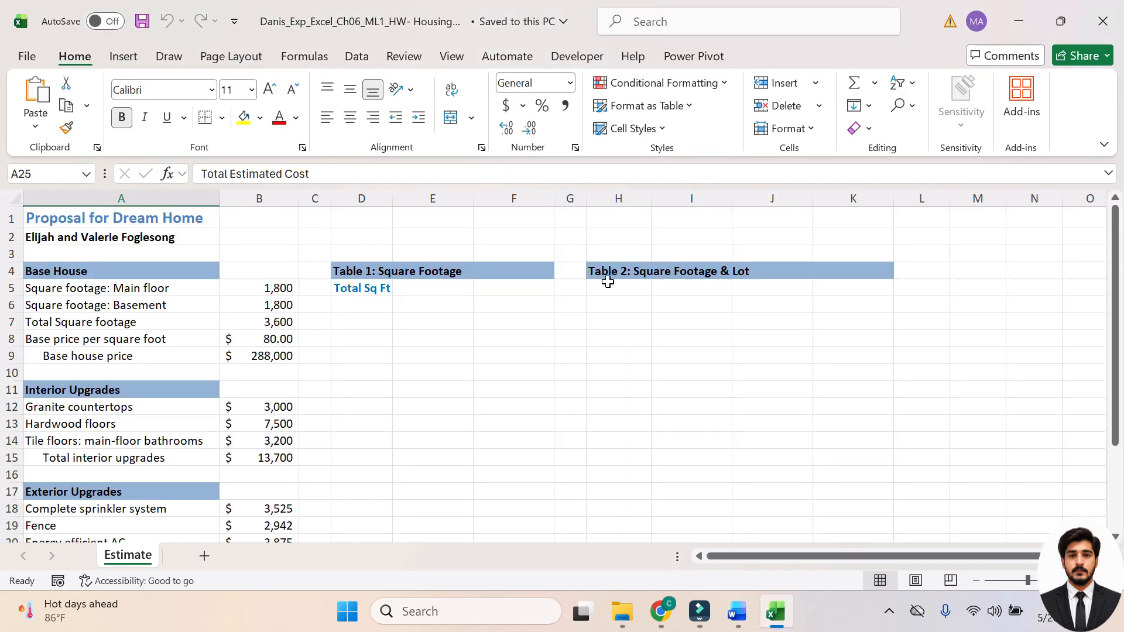
scroll(493, 334, "down", 5)
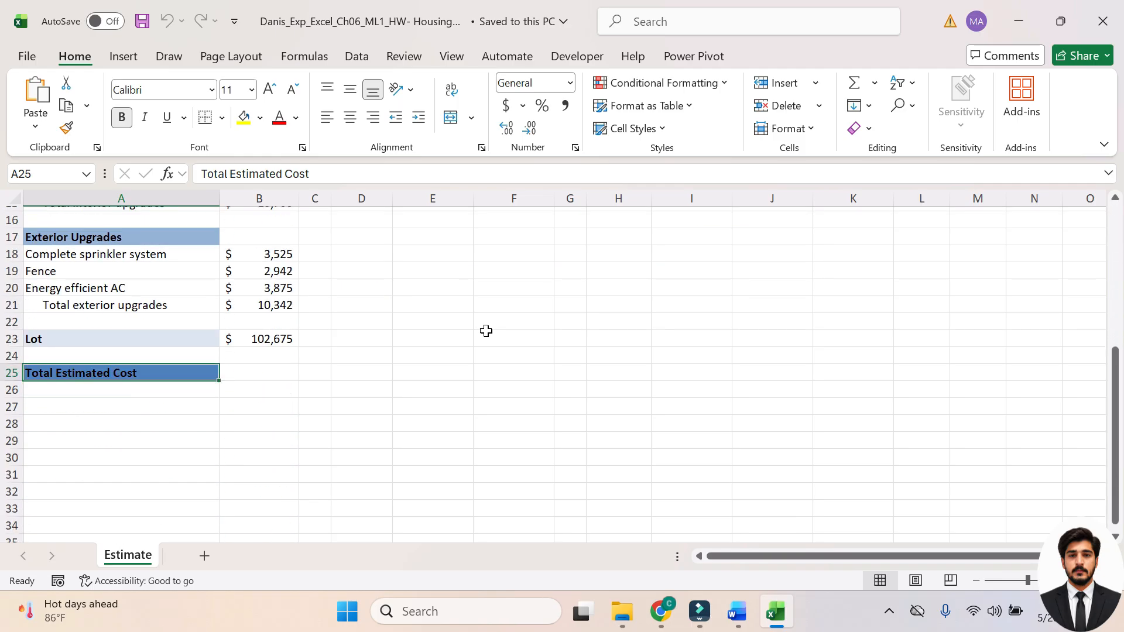
scroll(486, 331, "up", 5)
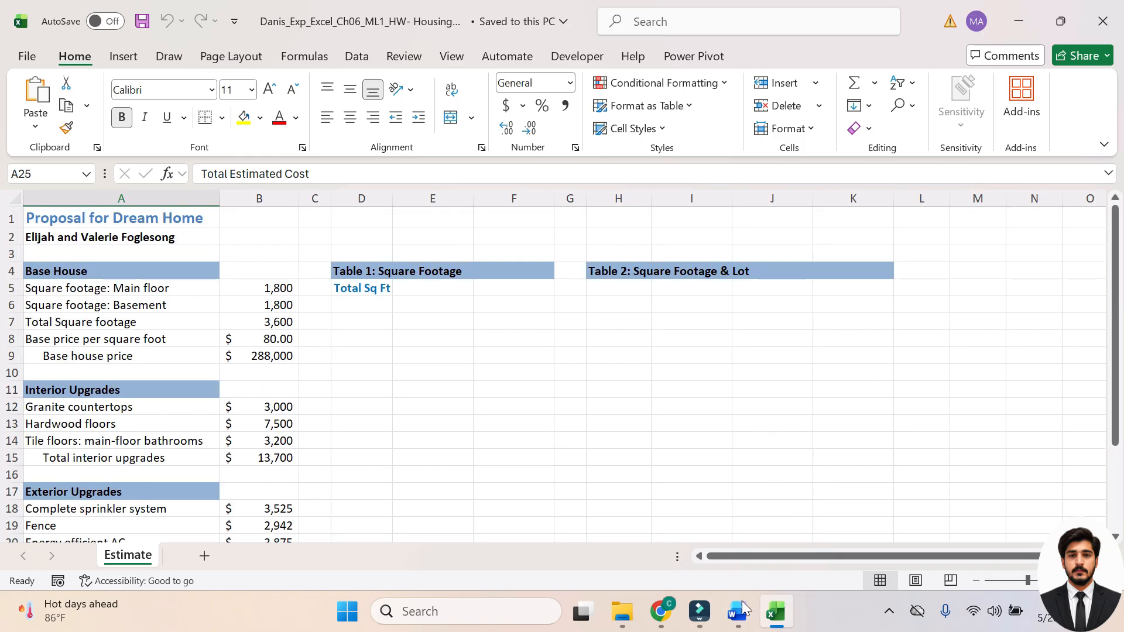
Step: Return to the Word instructions, undo the step 1 highlight, and highlight the step 2 instruction in yellow
left_click(752, 621)
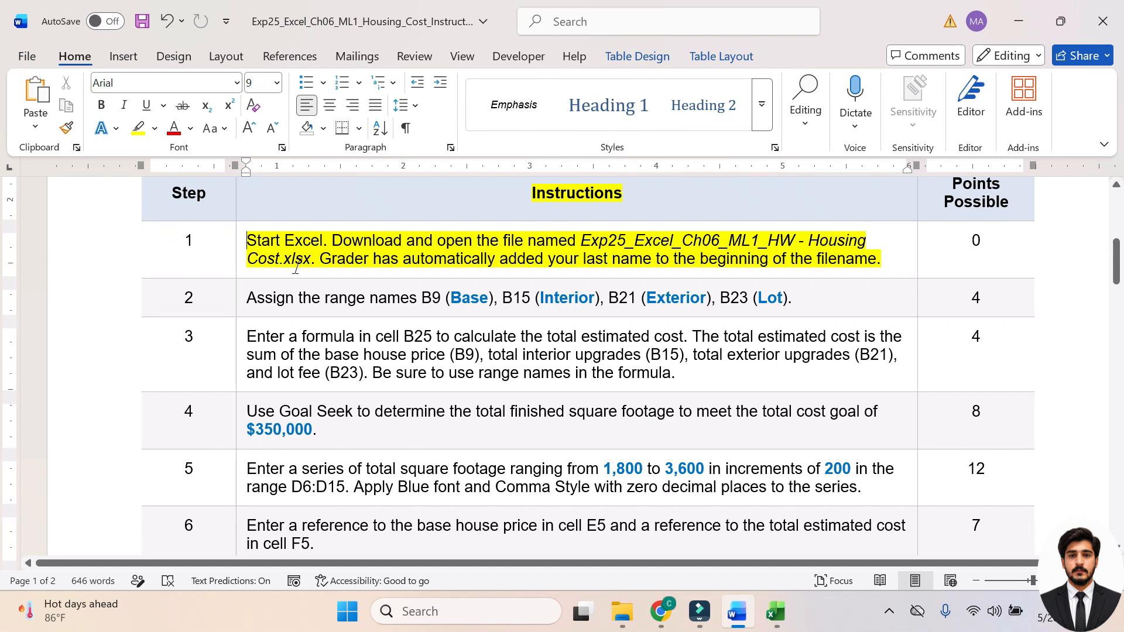
key("ctrl+z")
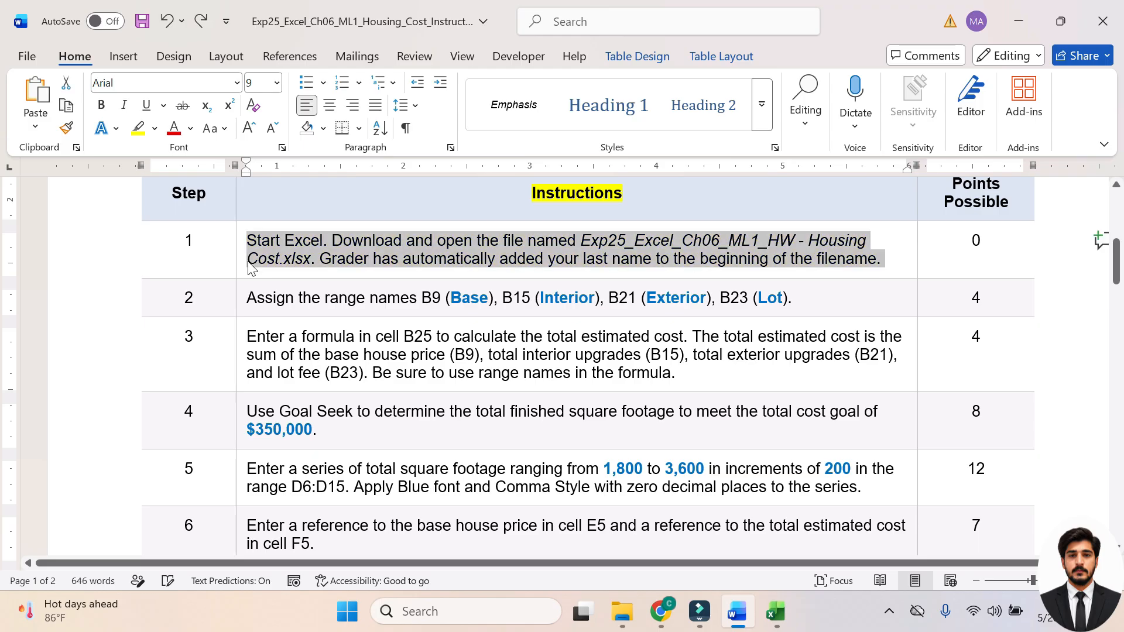
left_click(243, 298)
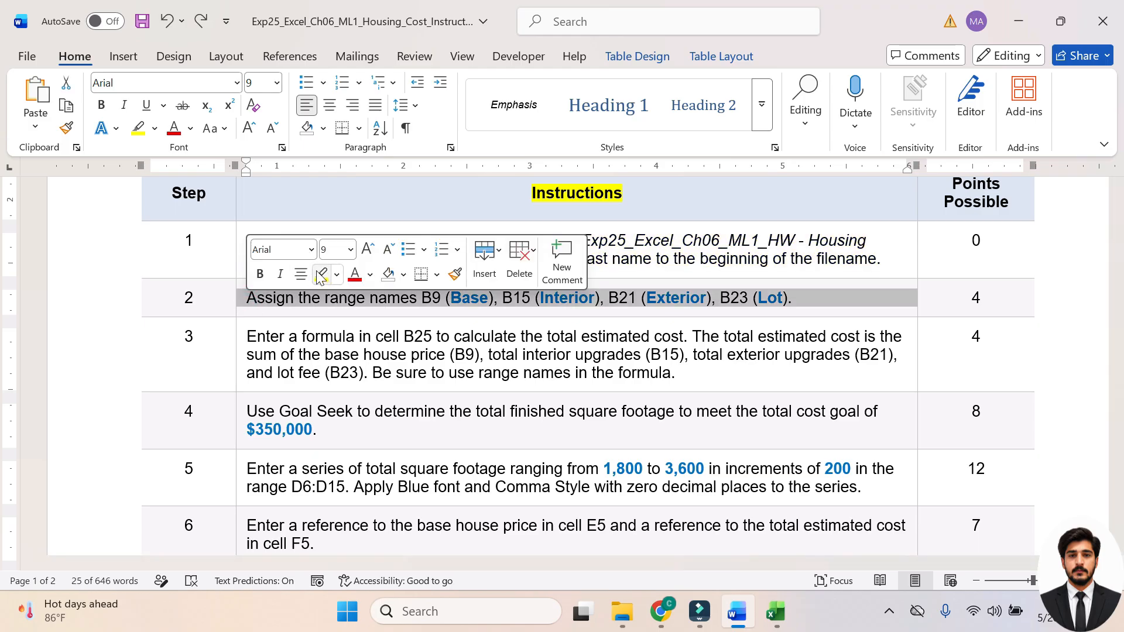
left_click(322, 274)
key("Right")
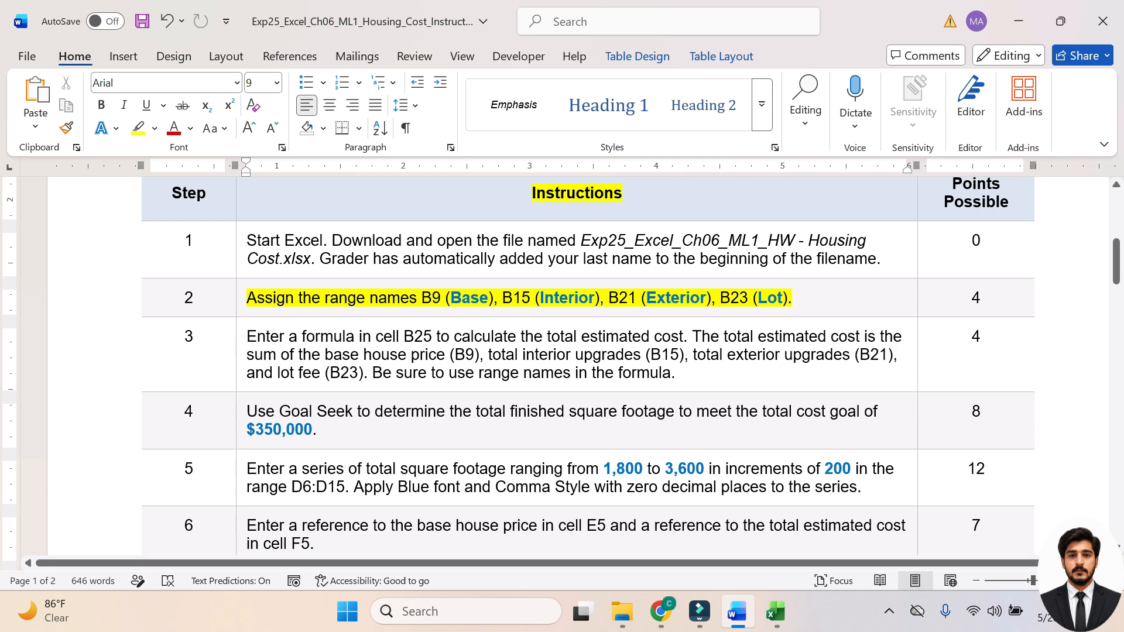
Step: Switch to the Excel workbook, assign the range name Base to cell B9, and reselect the cell to check the name
mouse_move(775, 612)
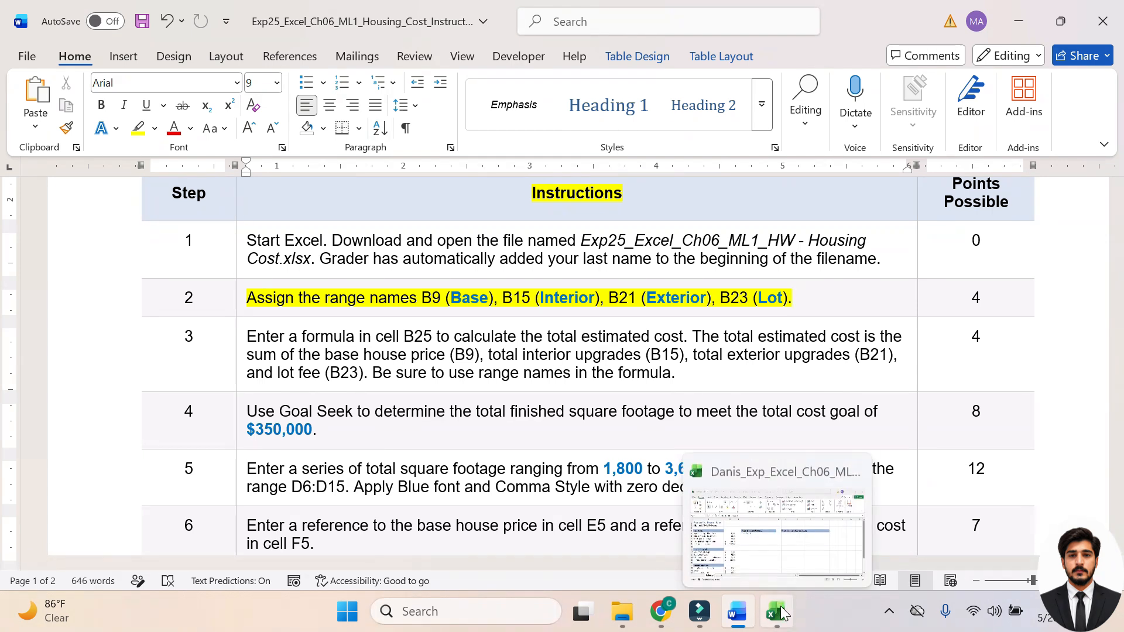
left_click_drag(451, 299, 483, 300)
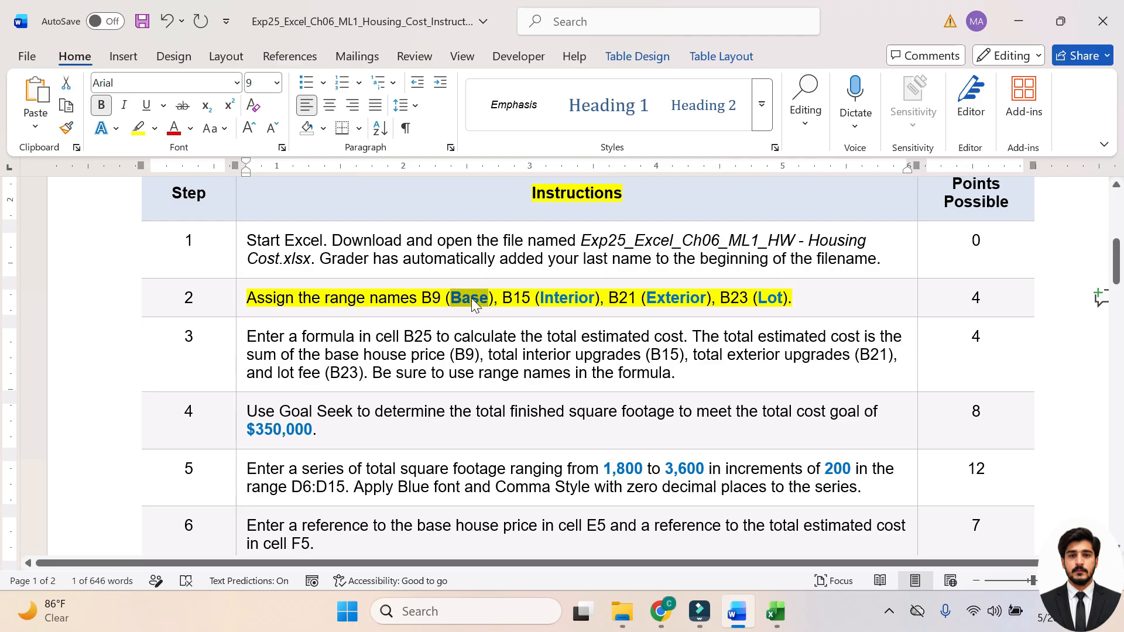
left_click(775, 611)
left_click(272, 356)
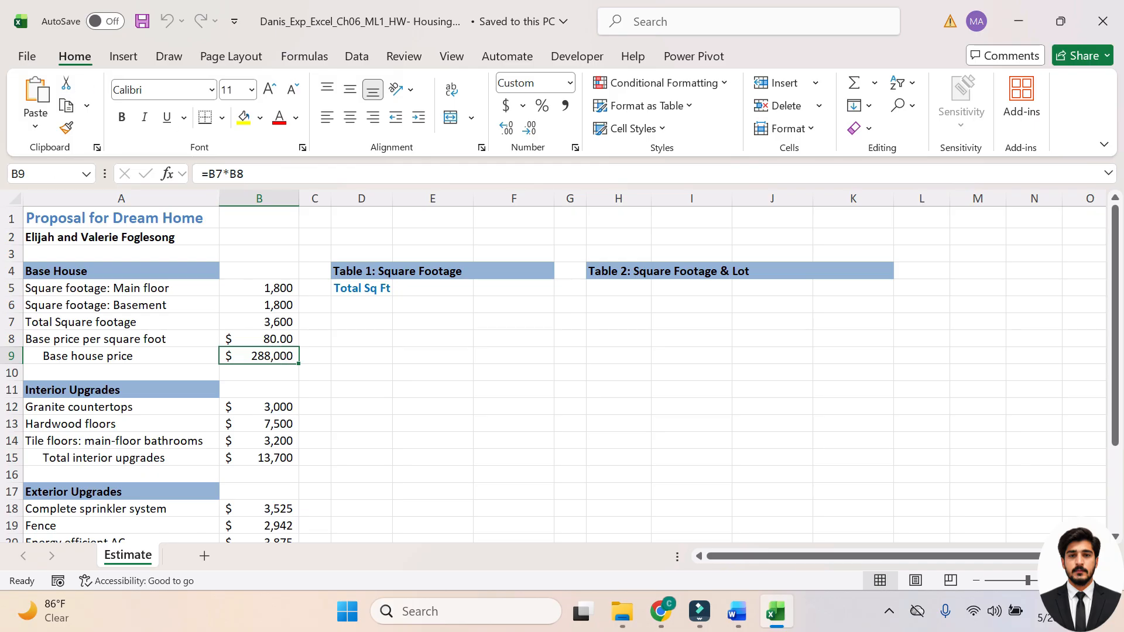
left_click(41, 173)
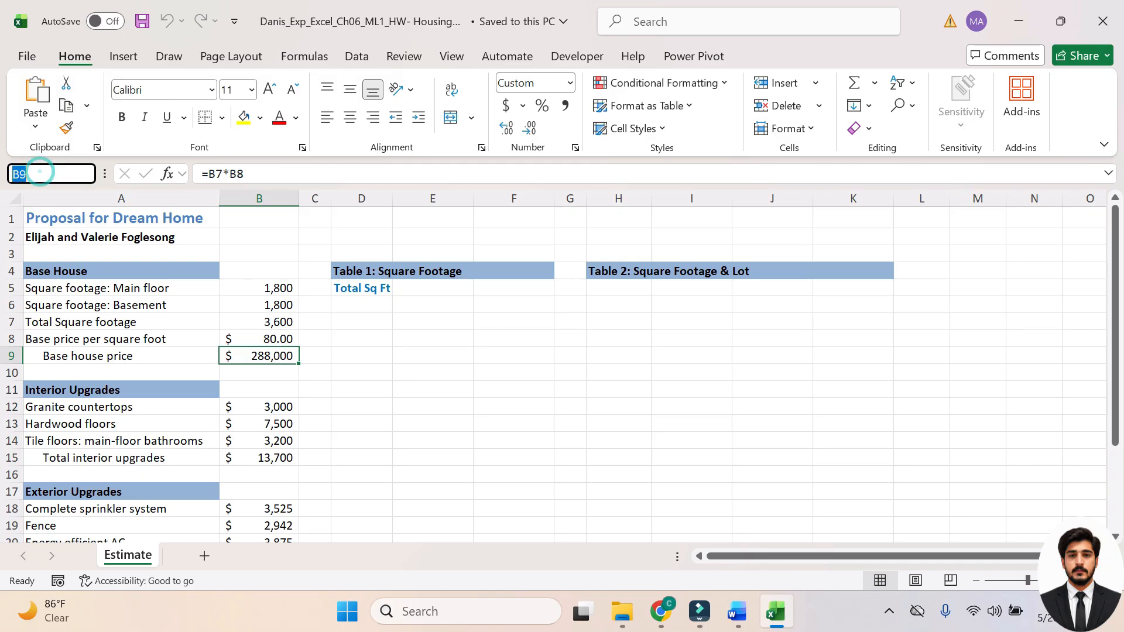
type("Base")
key("Return")
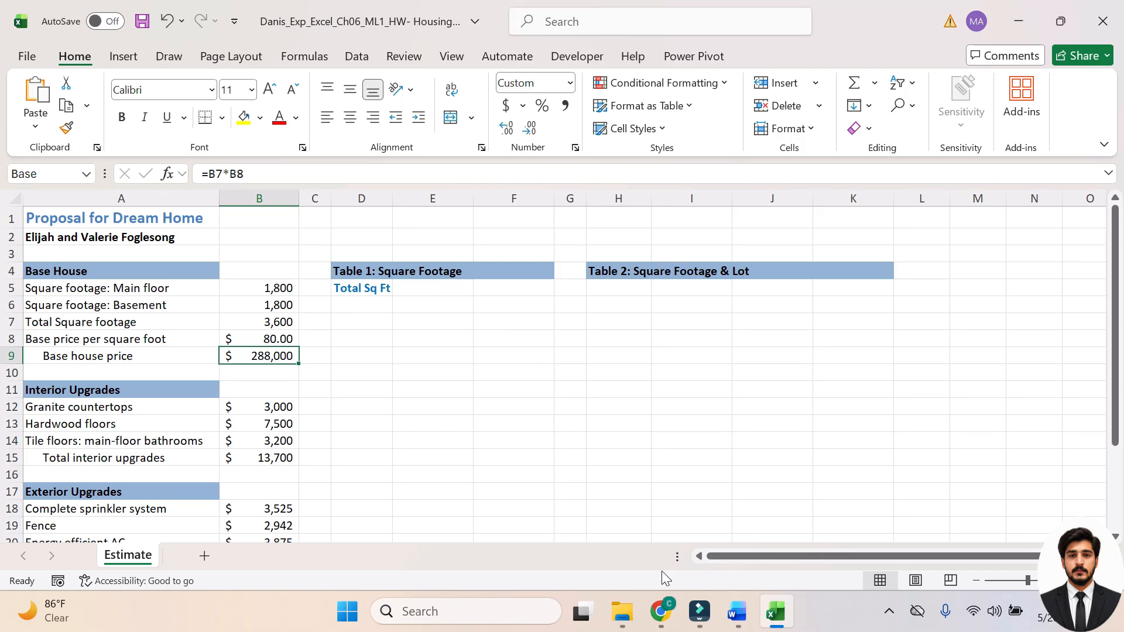
mouse_move(748, 615)
left_click(378, 372)
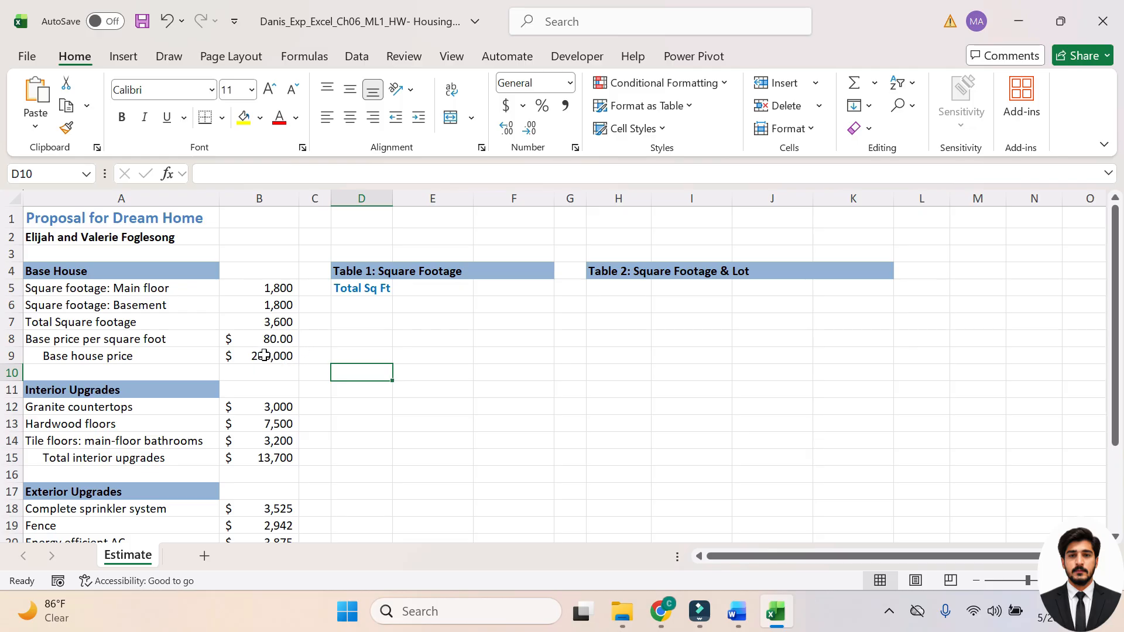
left_click(264, 355)
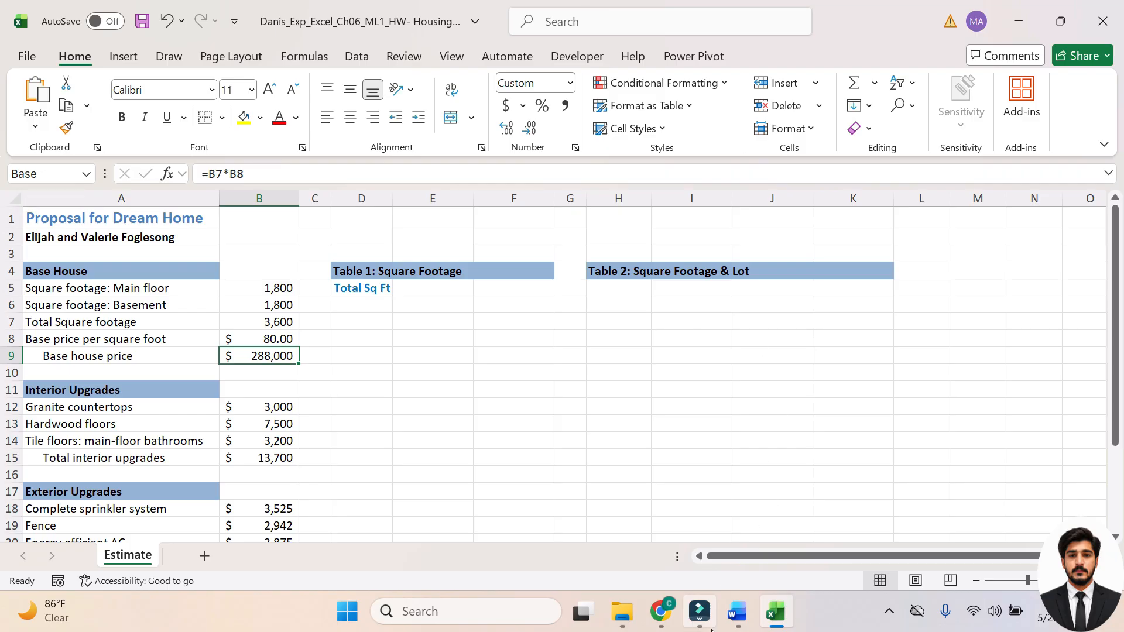
Step: Look up the name for B15 in the Word instructions and assign the range name Interior to that cell in Excel
left_click(733, 613)
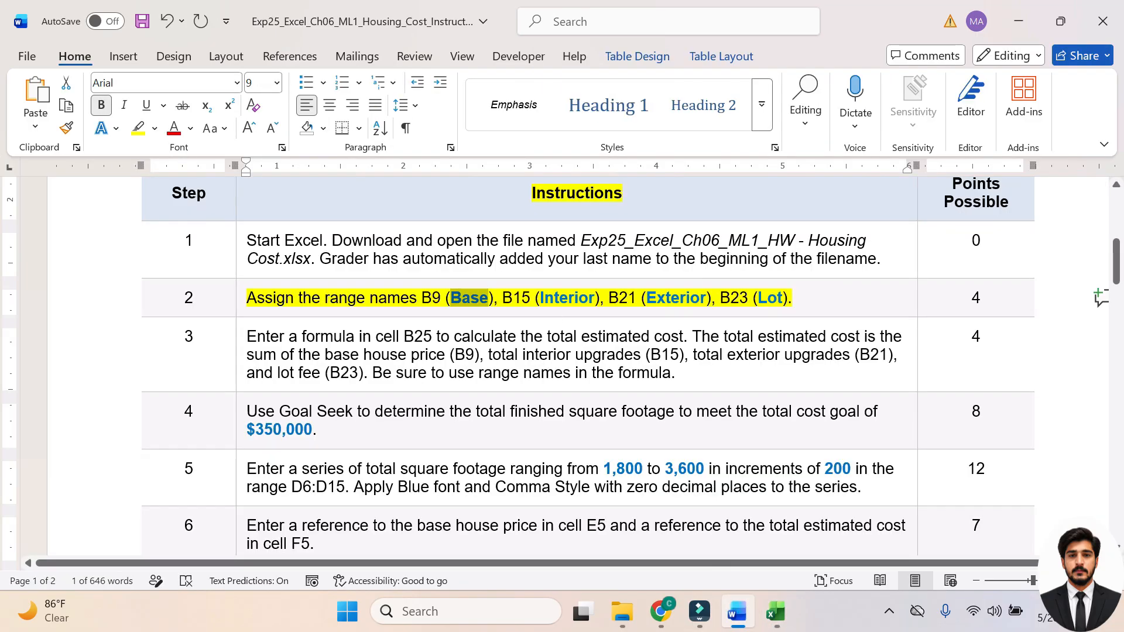
left_click_drag(540, 299, 595, 298)
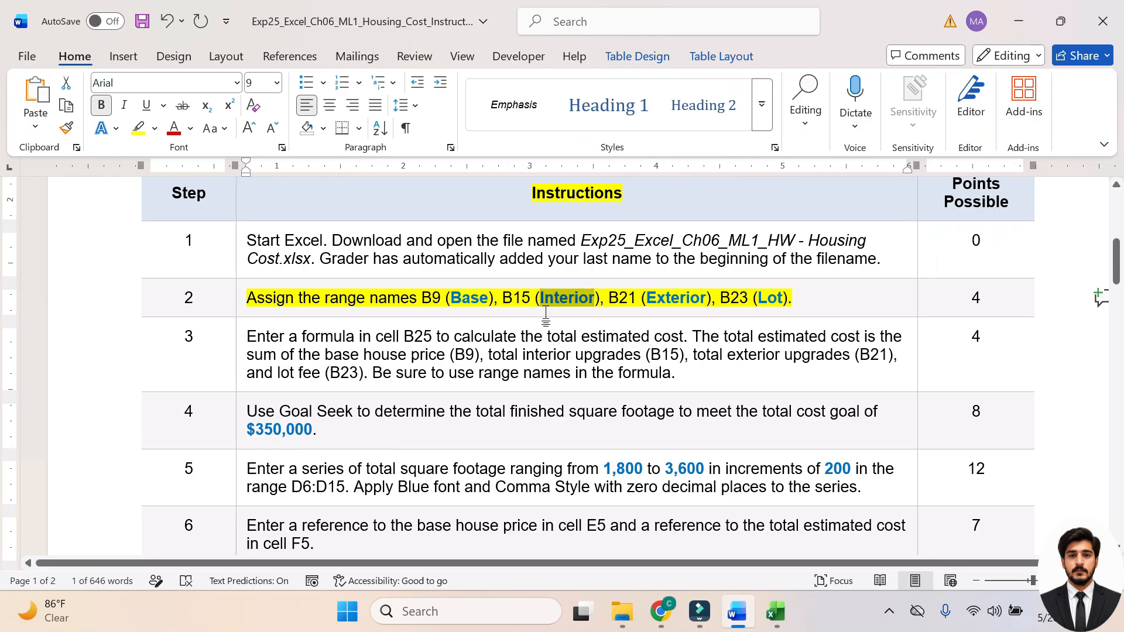
left_click(778, 615)
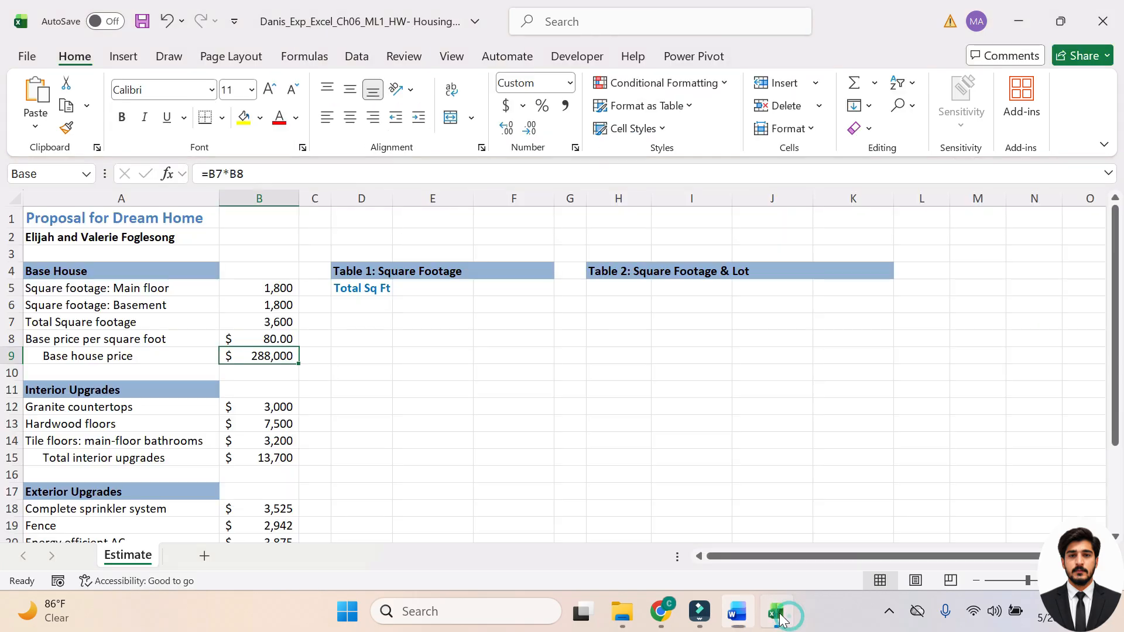
left_click(279, 461)
left_click(41, 173)
type("Interior")
key("Return")
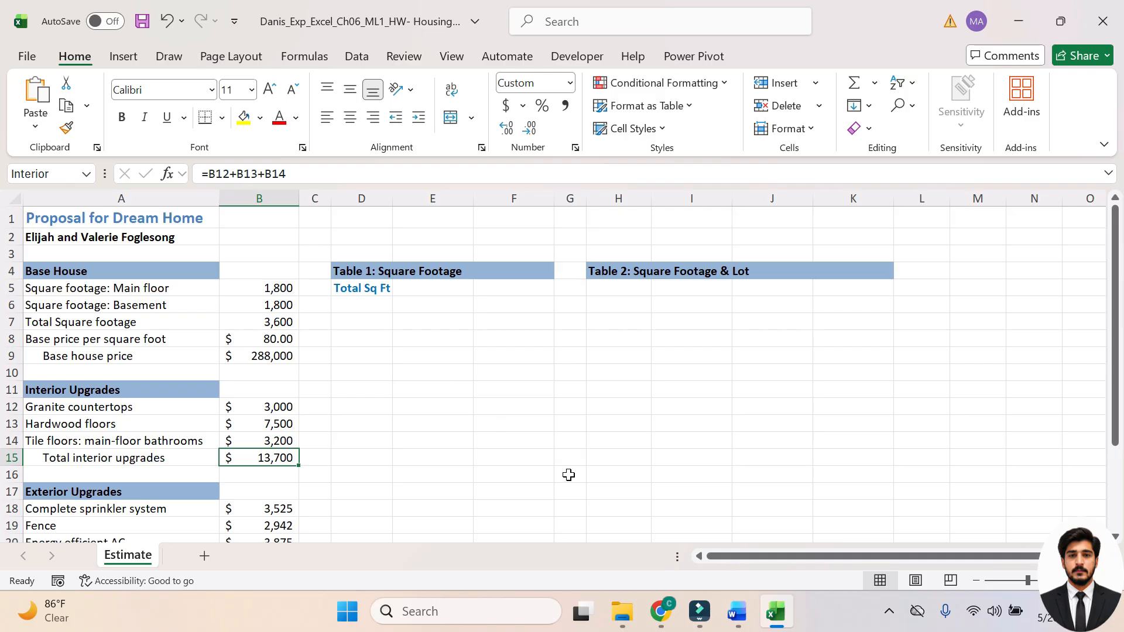
Step: Look up the name for B21 in the Word instructions and assign the range name Exterior to that cell in Excel
left_click(736, 611)
scroll(675, 388, "down", 2)
scroll(674, 388, "up", 1)
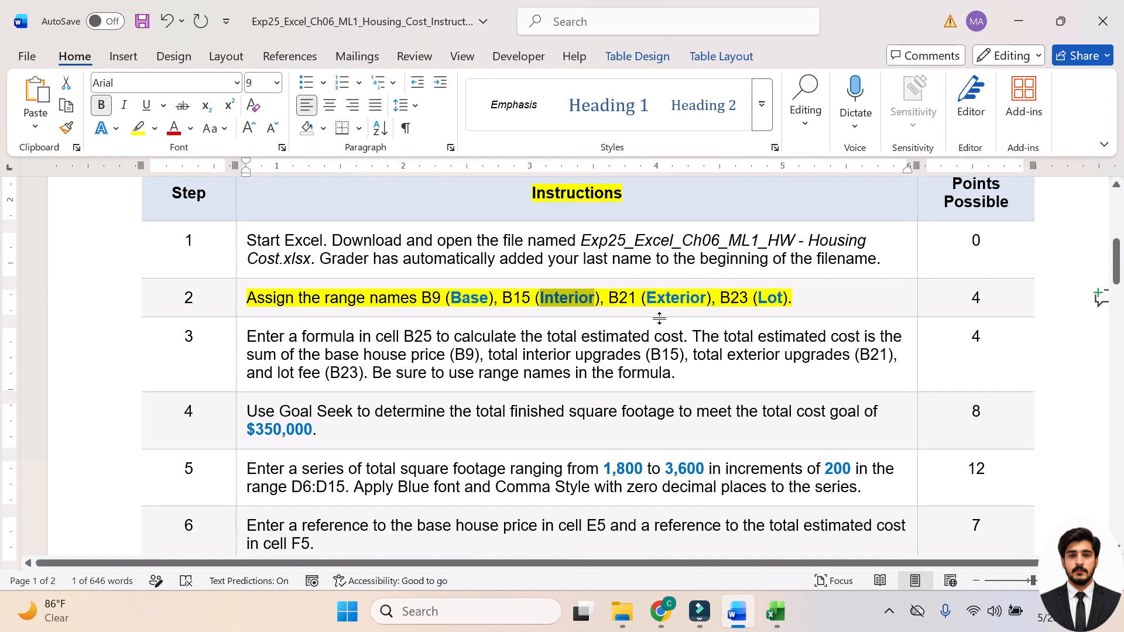
left_click_drag(647, 298, 704, 299)
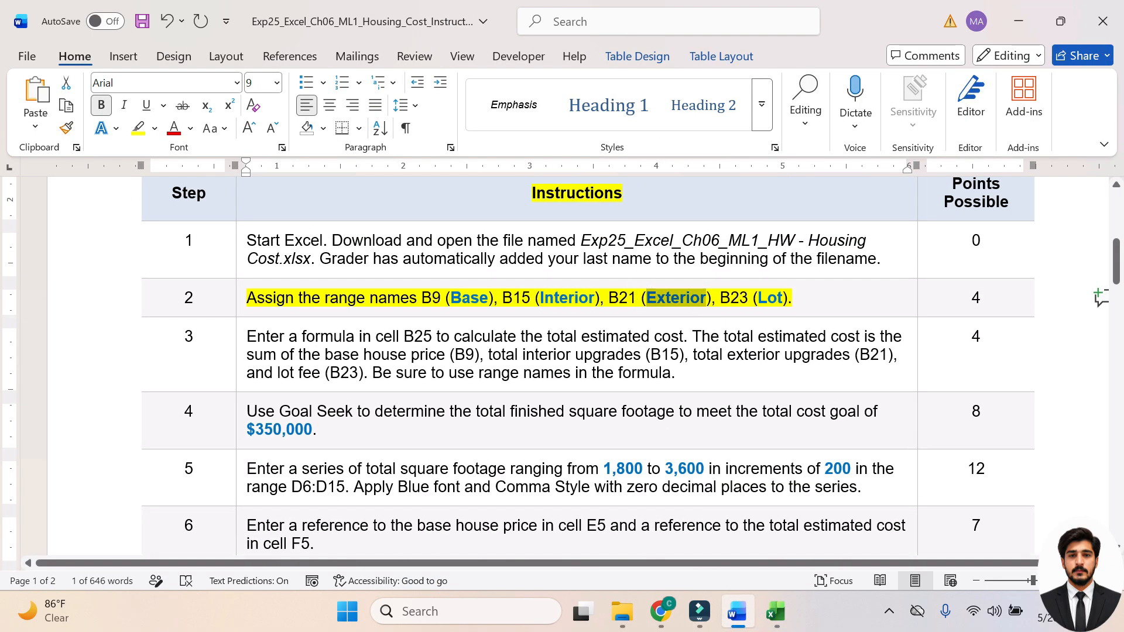
left_click(775, 612)
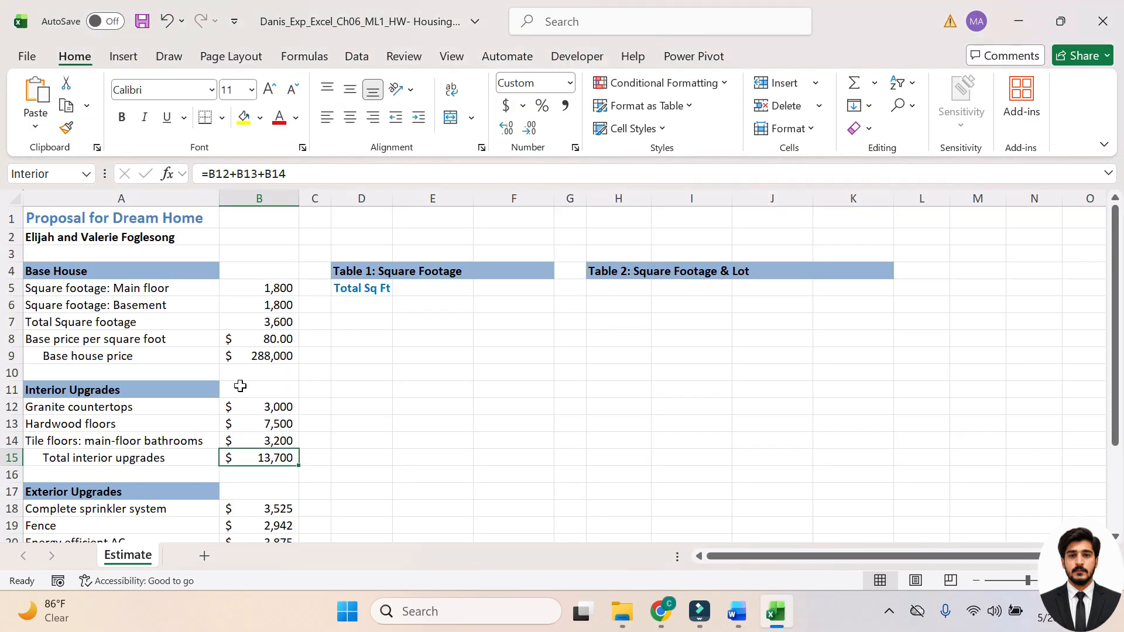
scroll(258, 404, "down", 3)
left_click(259, 405)
left_click(47, 174)
type("Exterior")
key("Return")
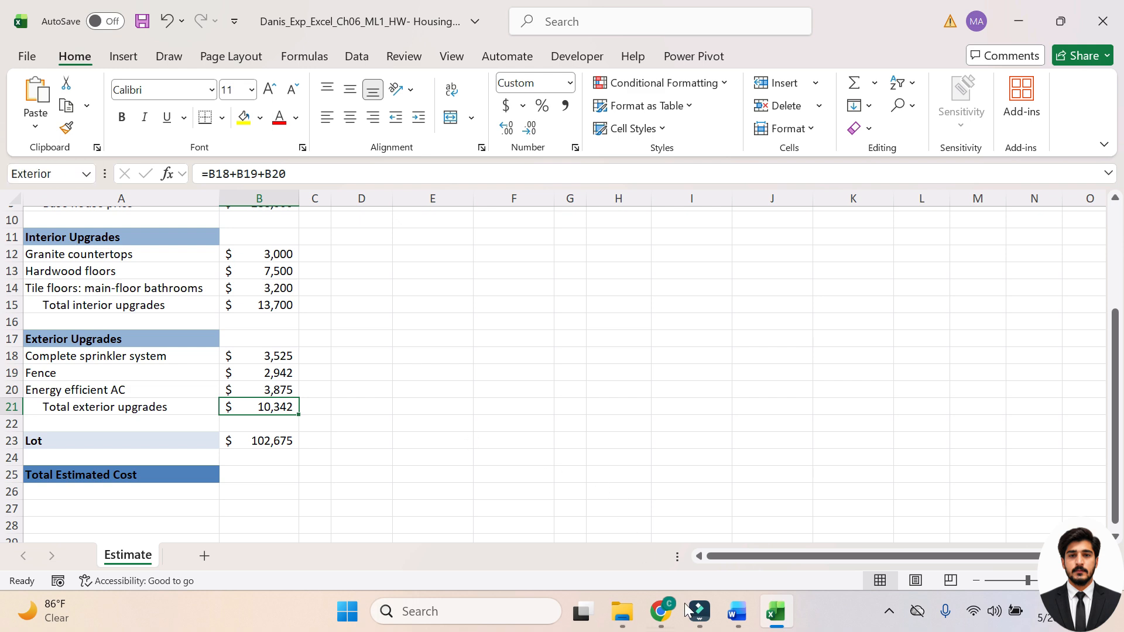
Step: Look up the name for B23 in the Word instructions and assign the range name Lot to that cell in Excel
left_click(736, 611)
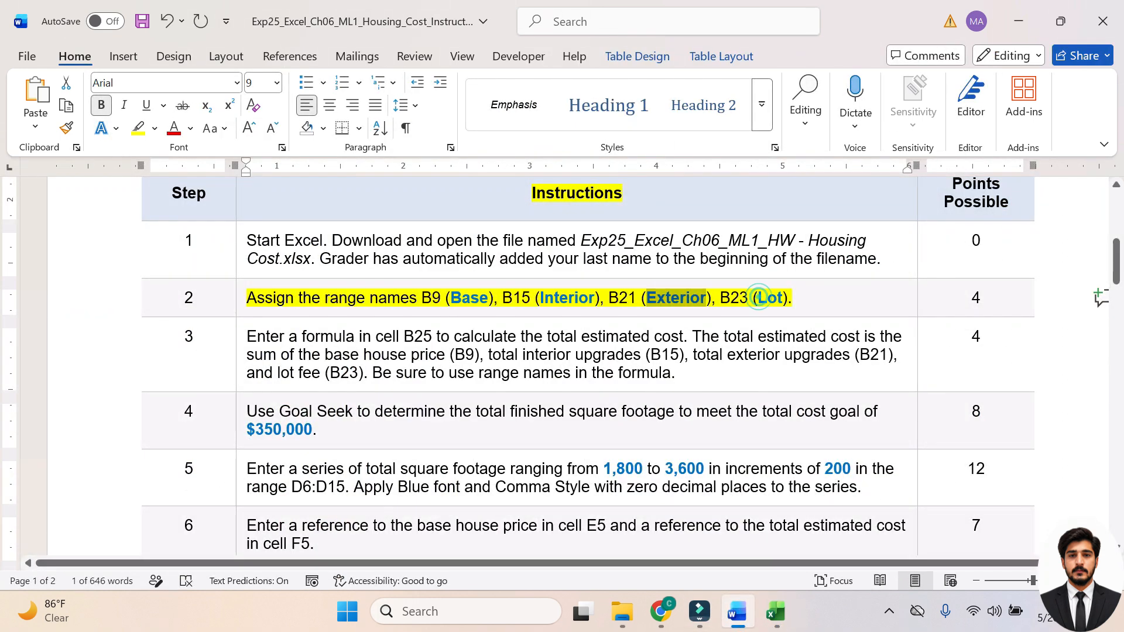
left_click_drag(758, 298, 787, 301)
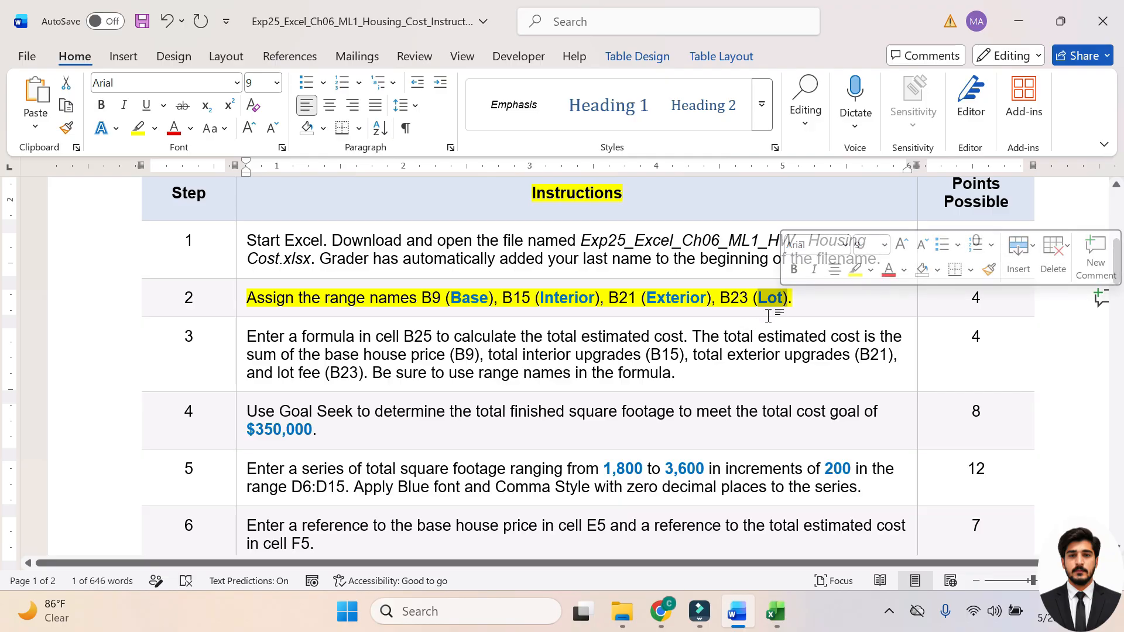
left_click(777, 299)
double_click(772, 298)
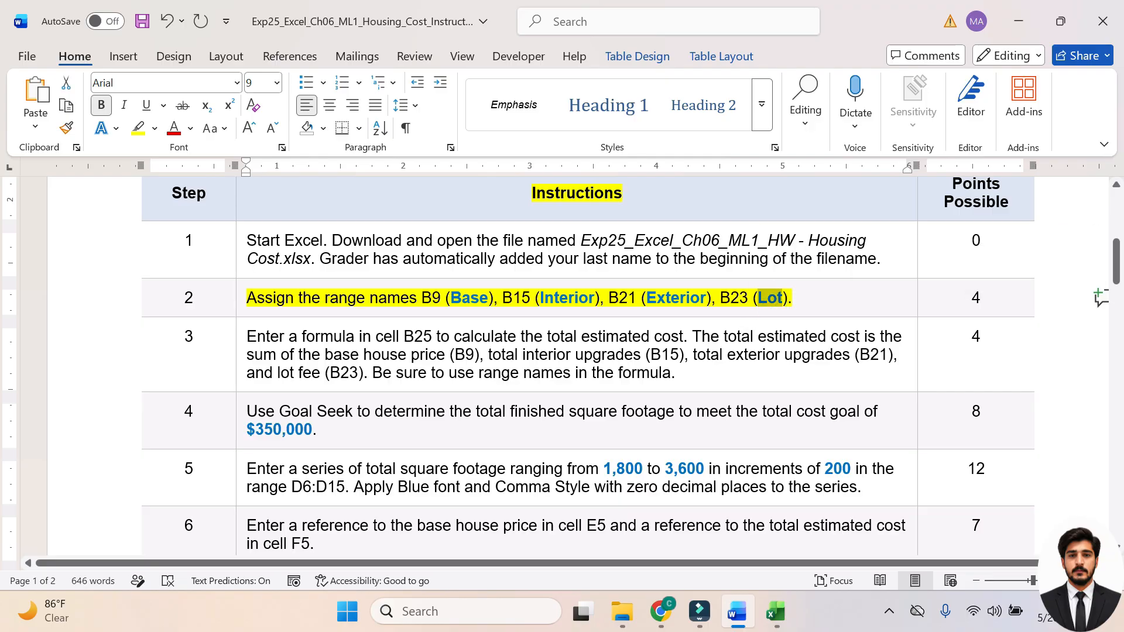
left_click(786, 603)
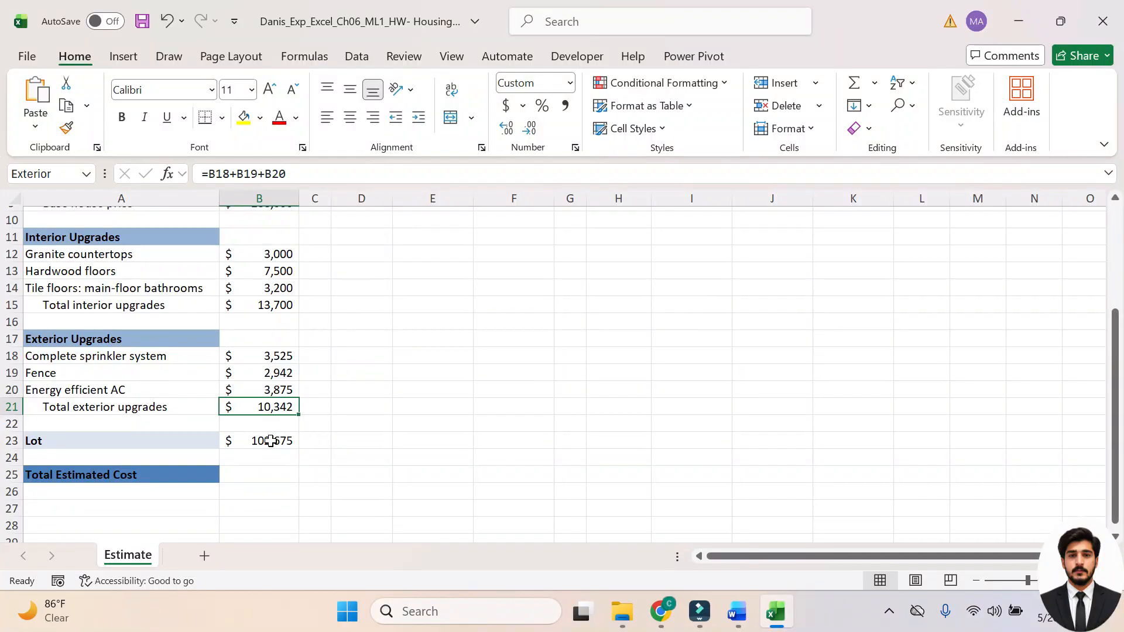
left_click(271, 439)
left_click(35, 174)
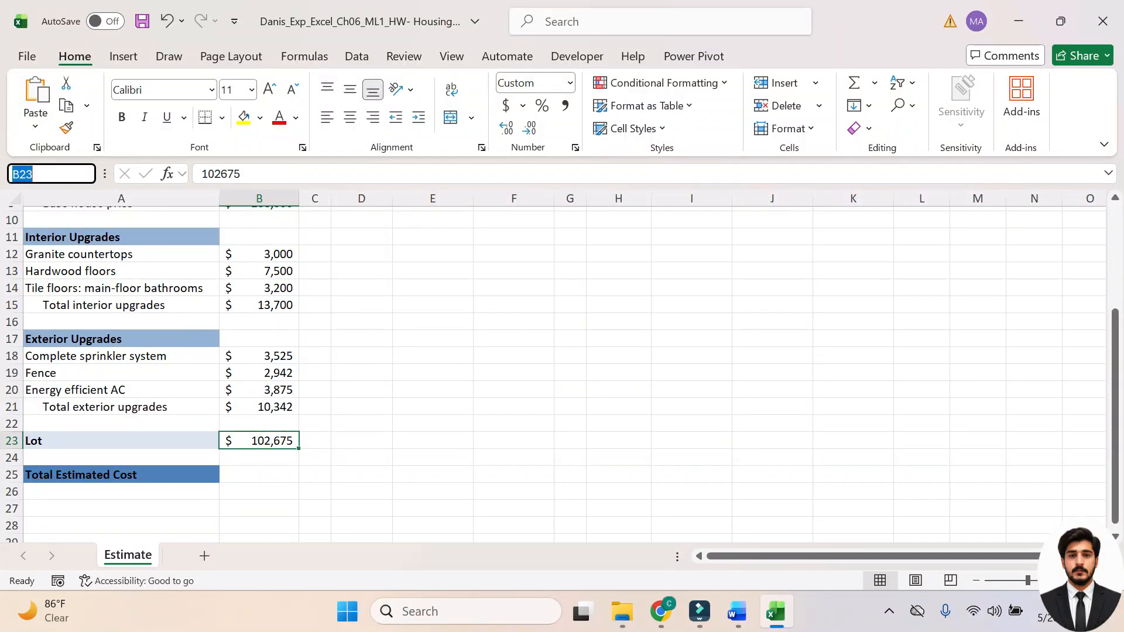
type("Lot")
key("Return")
Step: Return to the Word instructions, move the yellow highlight from step 2 to step 3, and select the phrase requiring range names in the formula
left_click(724, 614)
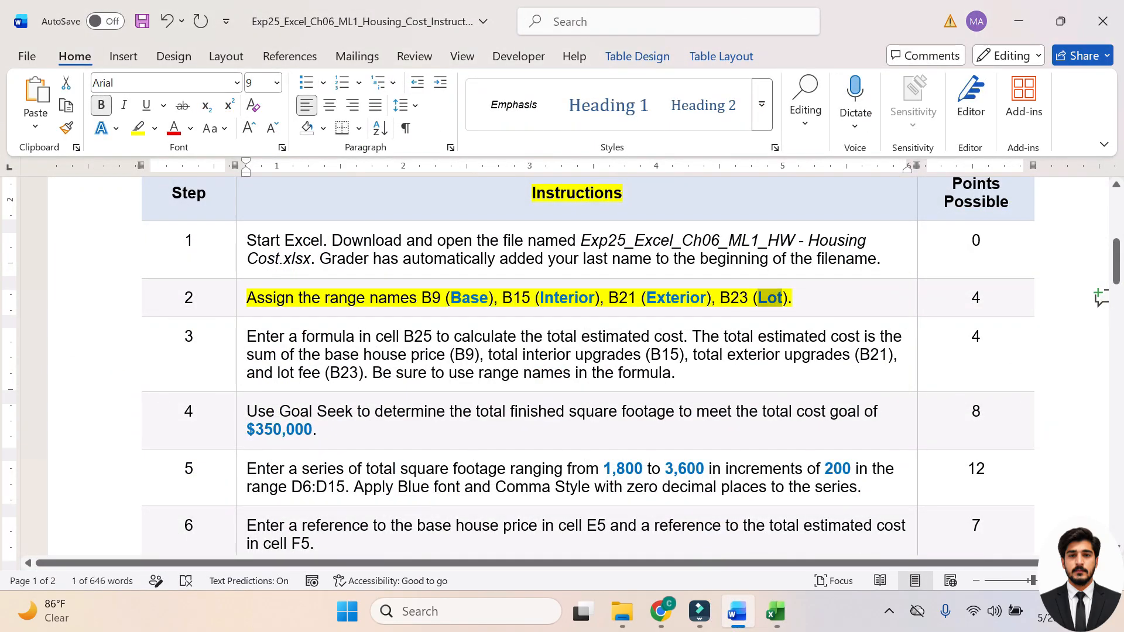
left_click(244, 349)
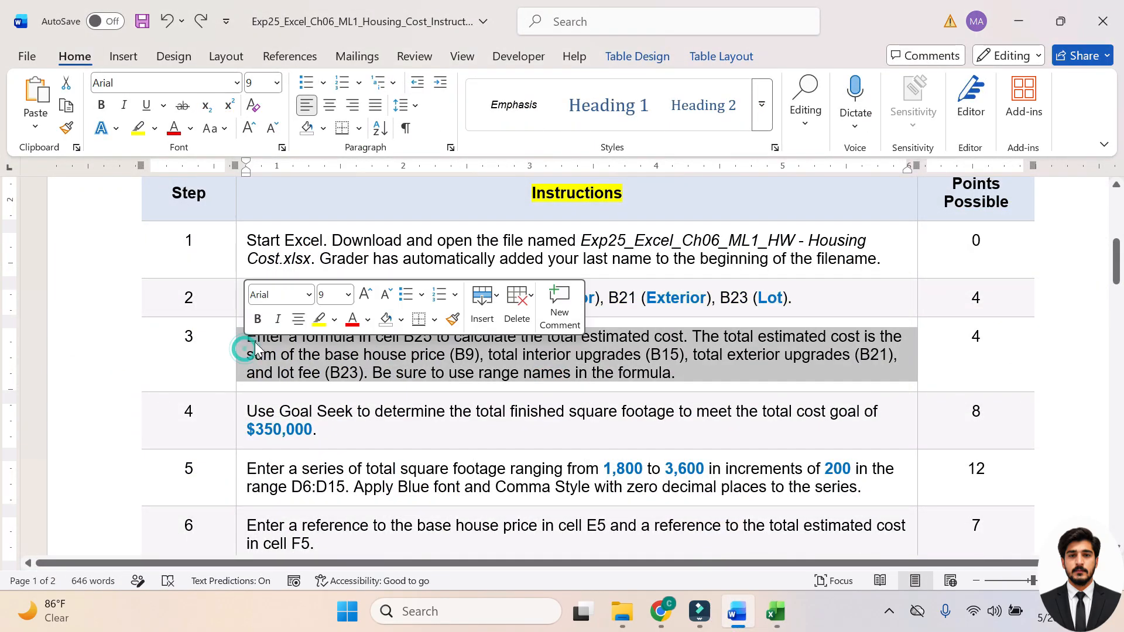
left_click(319, 319)
left_click(326, 373)
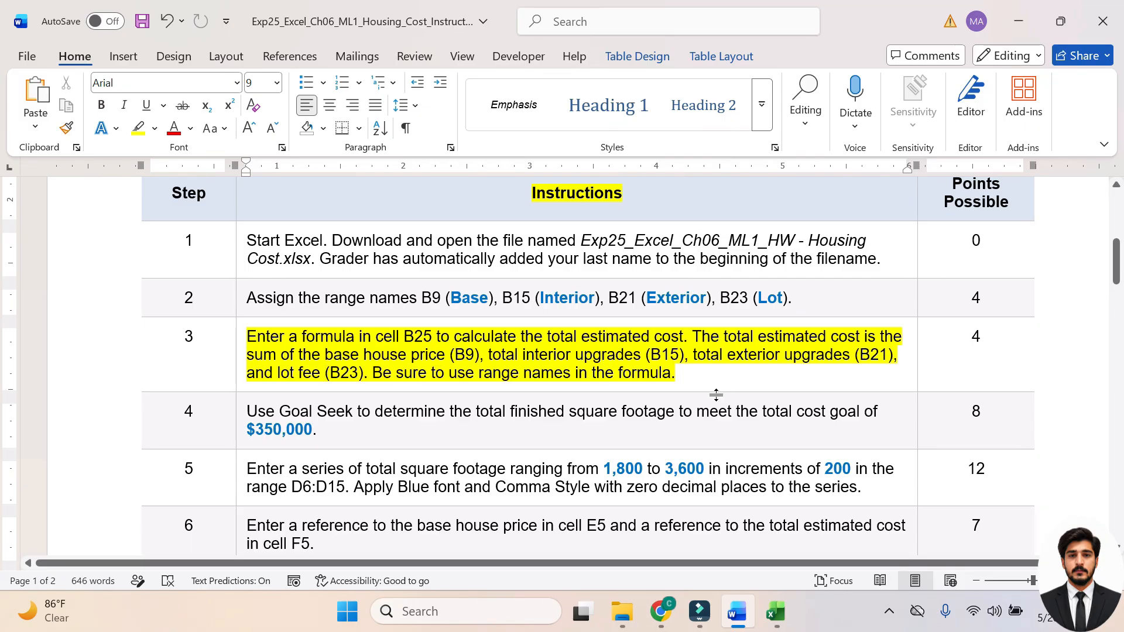
left_click_drag(449, 373, 671, 374)
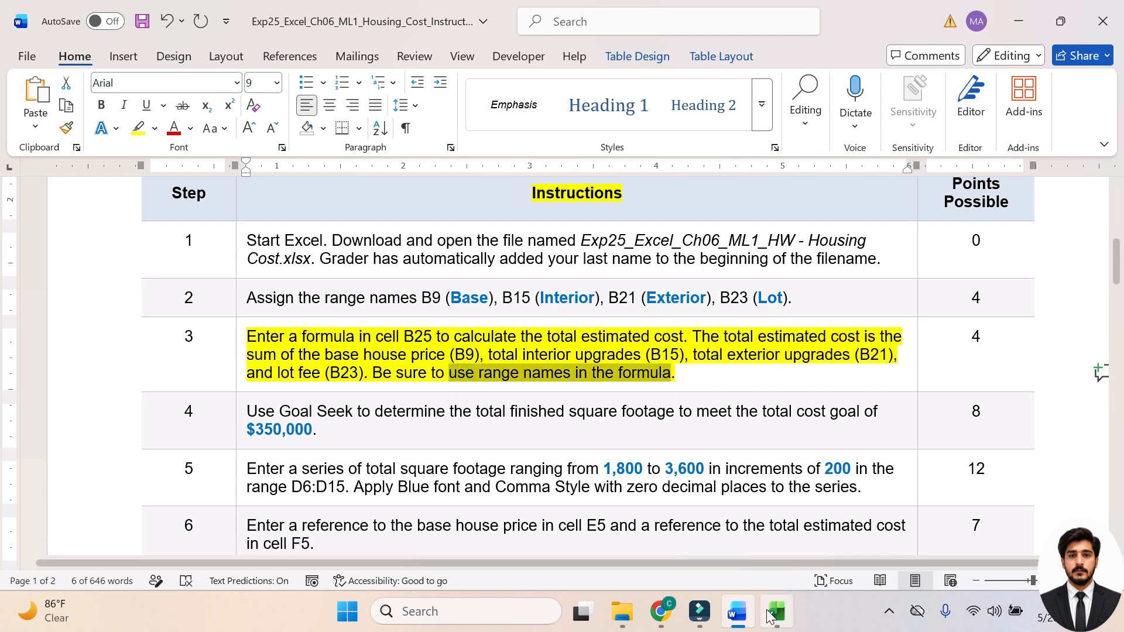
Step: Start the total estimated cost formula in Excel cell B25 with =Base+, checking the base house price reference in the Word instructions
left_click(772, 611)
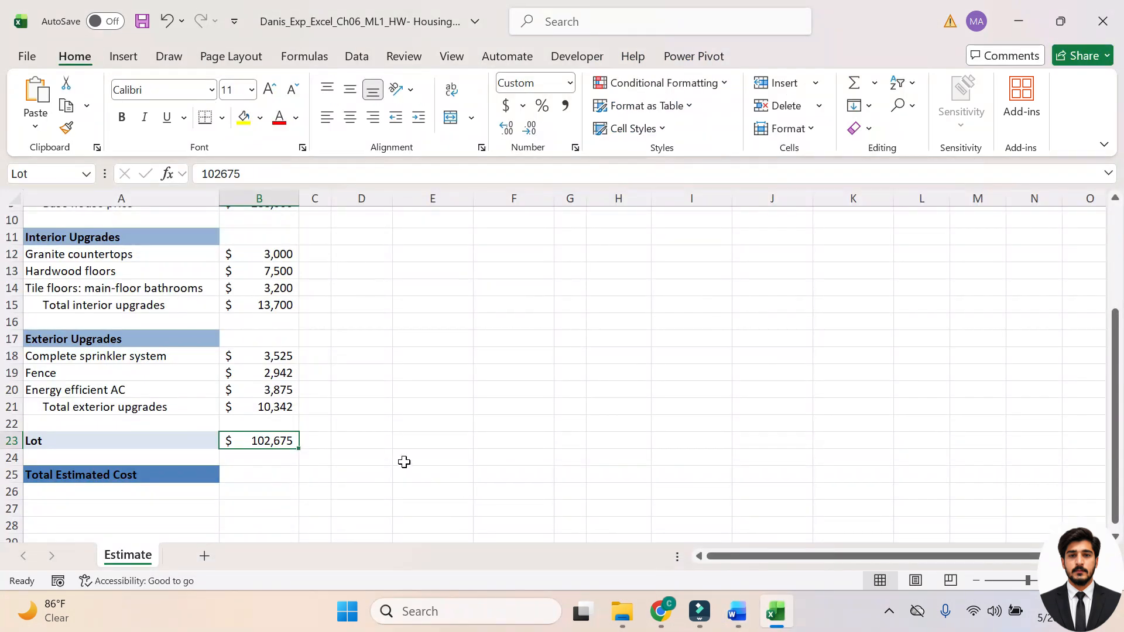
left_click(288, 475)
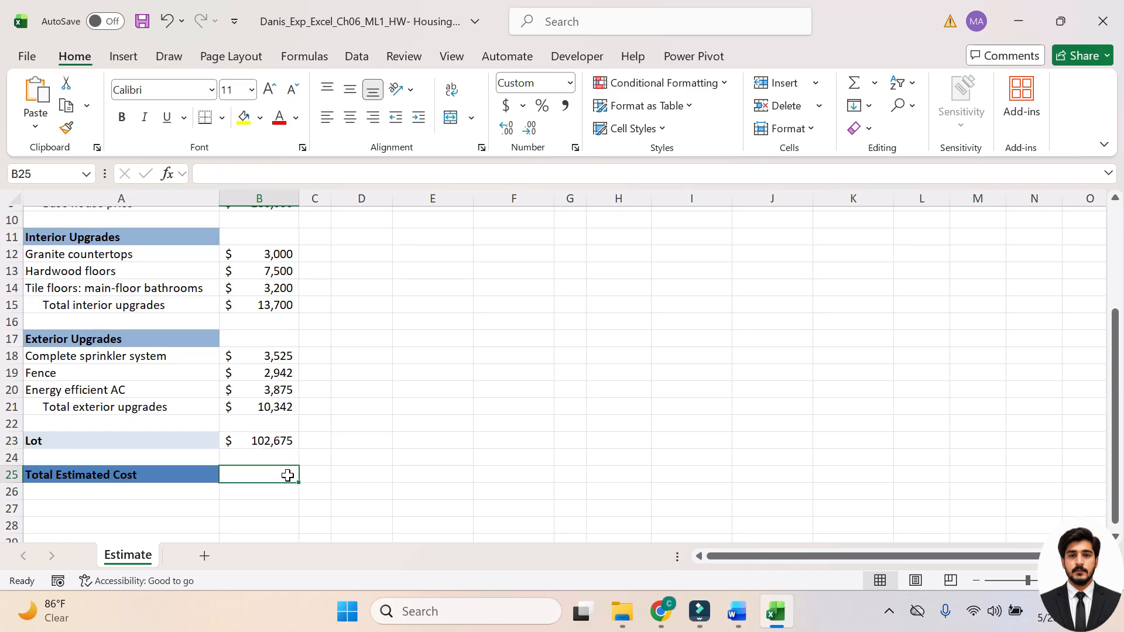
type("=")
left_click(736, 611)
left_click(554, 355)
left_click_drag(299, 354, 488, 355)
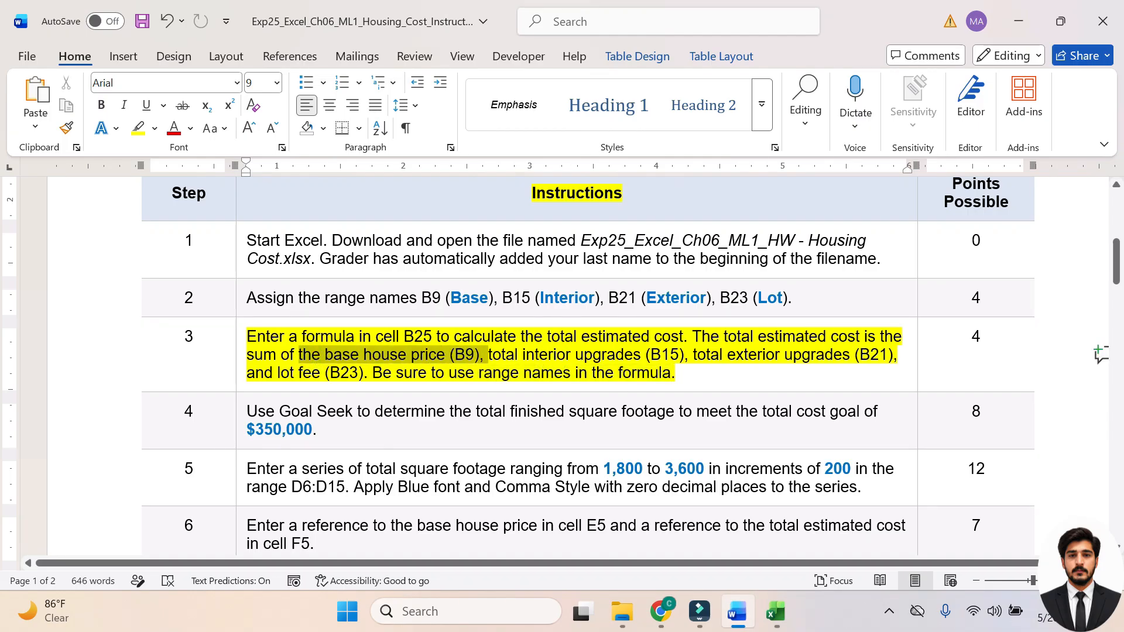
left_click(775, 611)
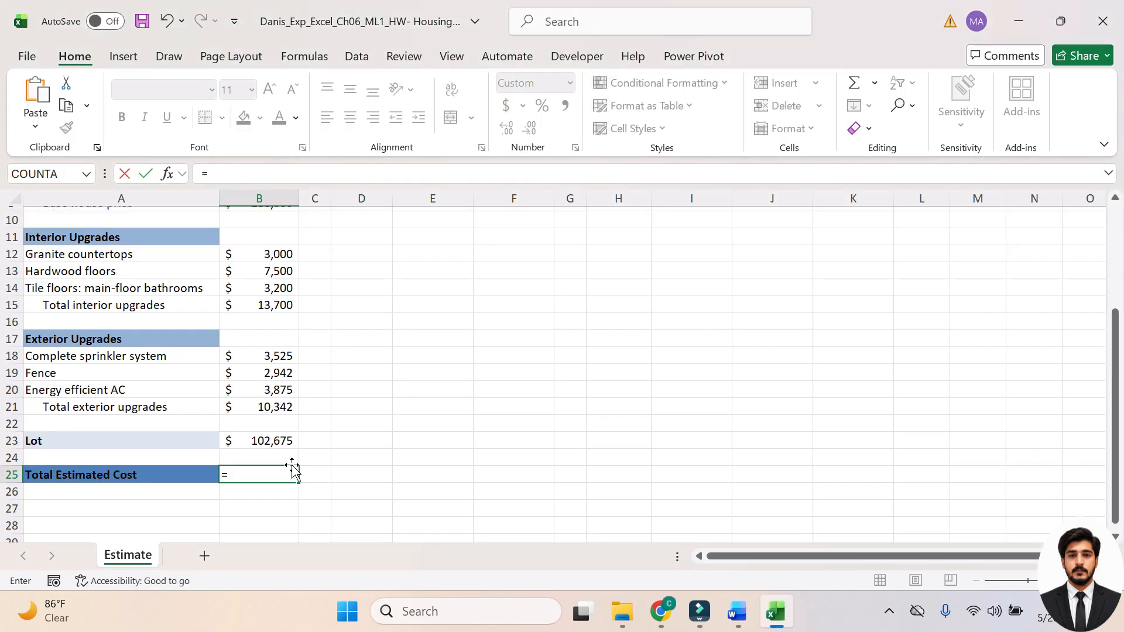
scroll(289, 321, "up", 2)
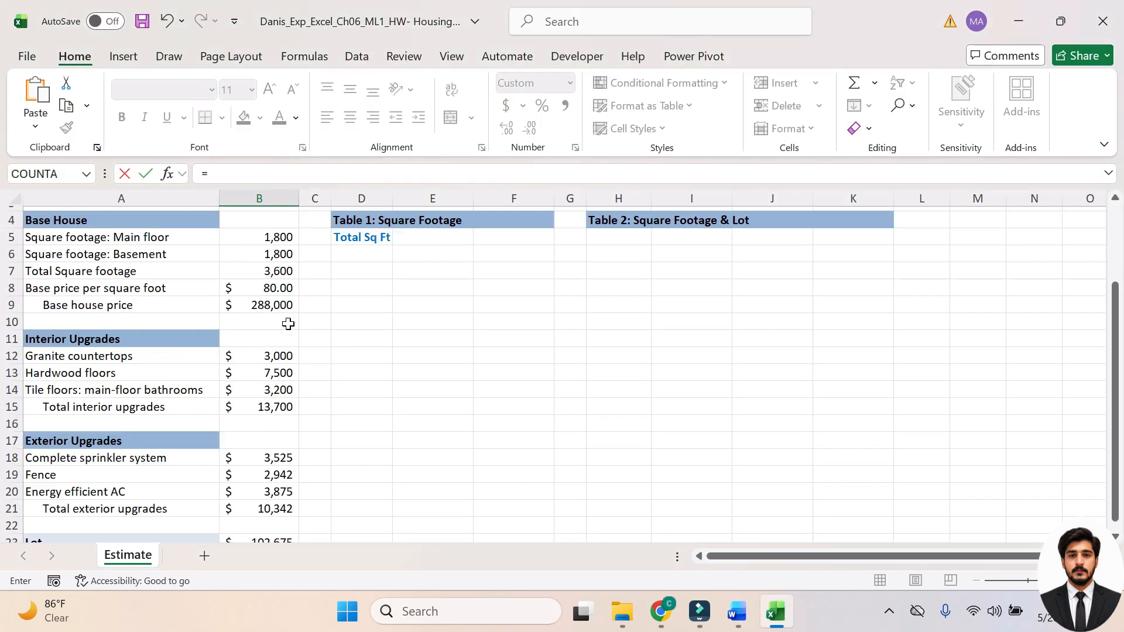
left_click(265, 303)
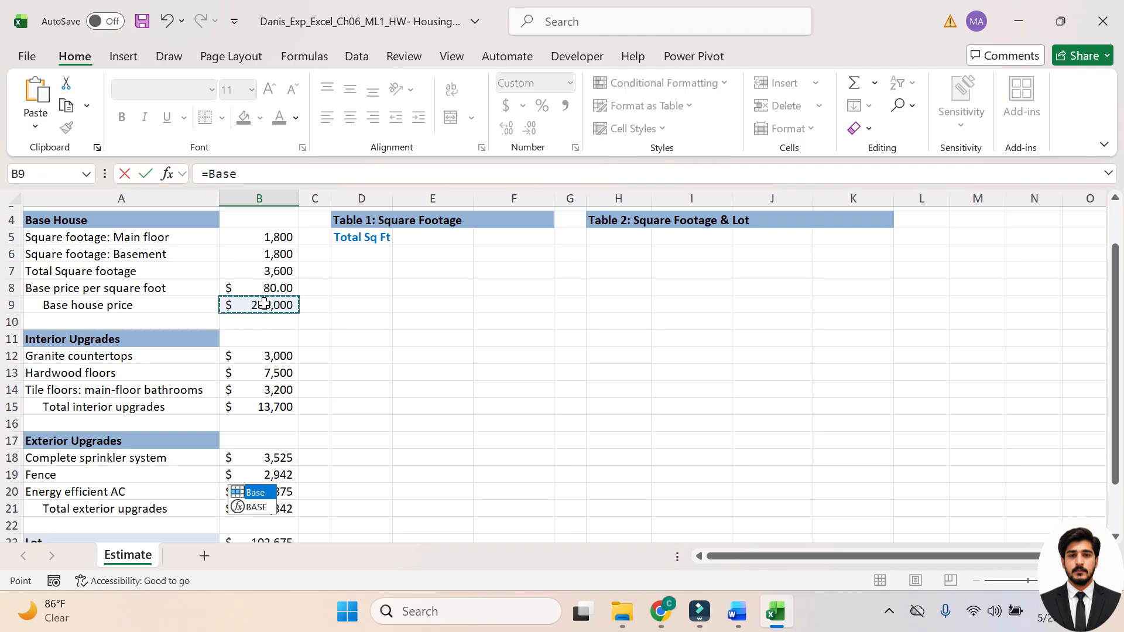
double_click(269, 491)
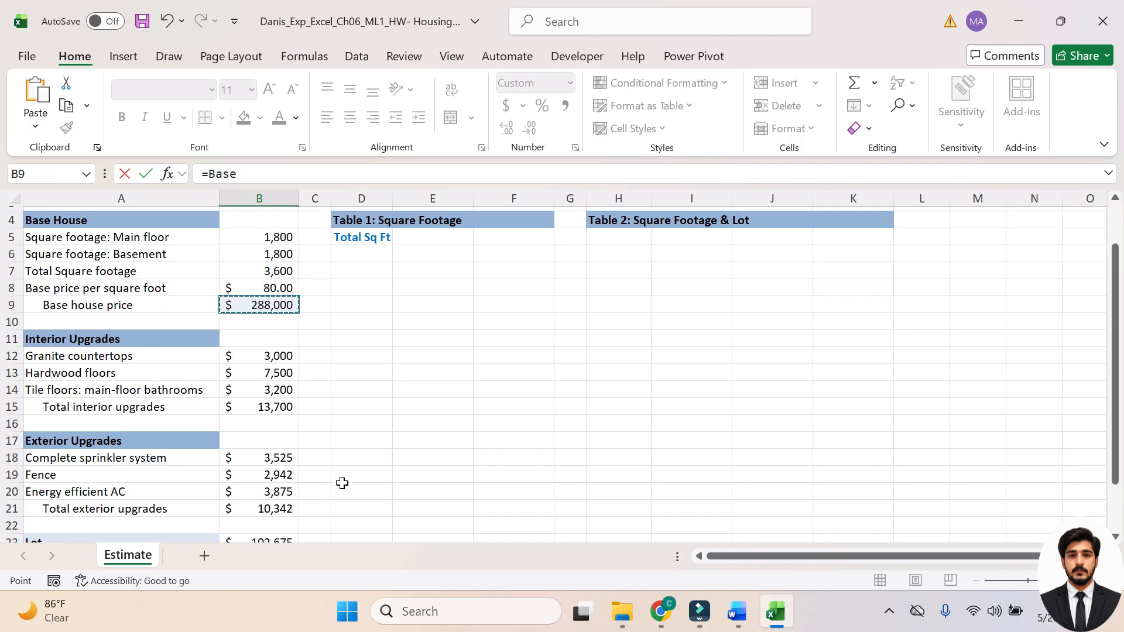
scroll(342, 483, "down", 3)
type("+")
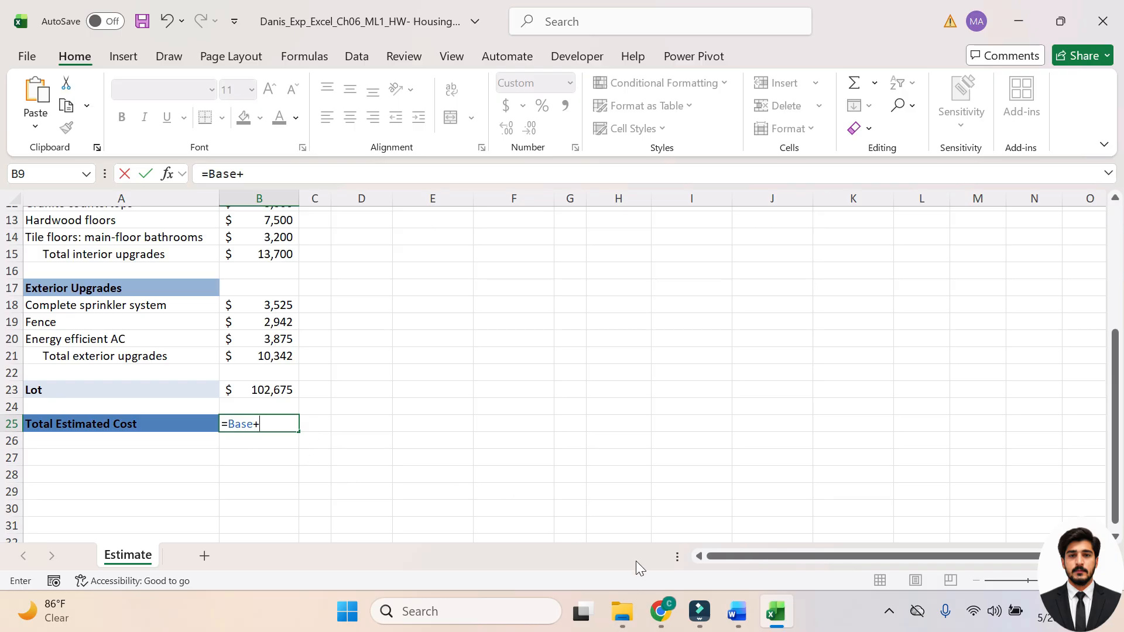
Step: Check the interior upgrades reference in the Word instructions and extend the B25 formula in Excel with Interior+
left_click(742, 620)
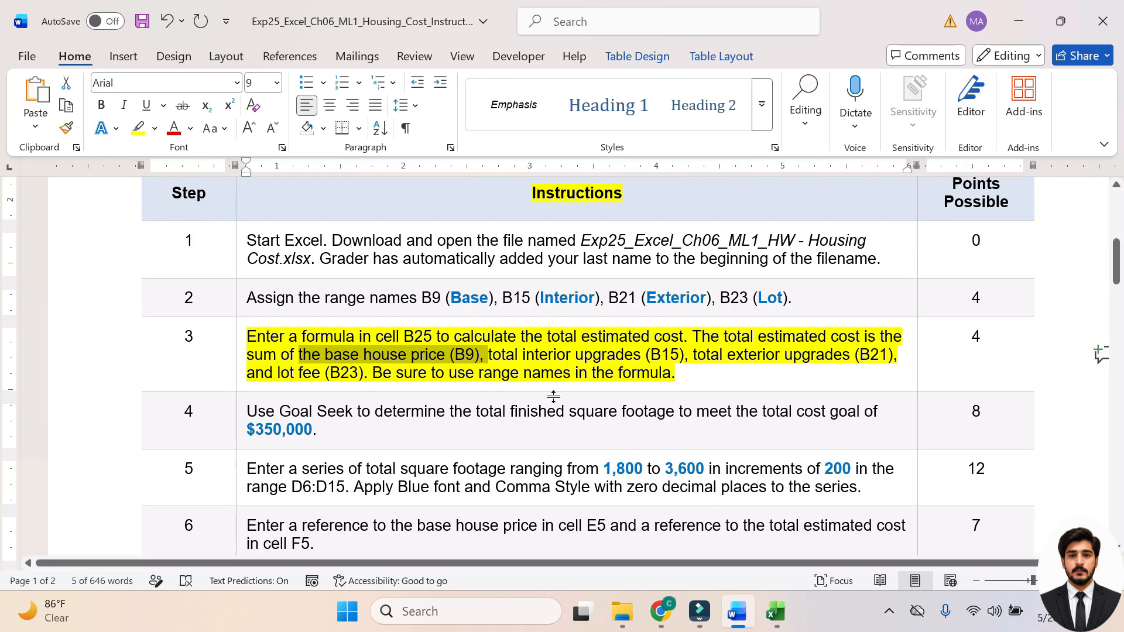
left_click_drag(522, 355, 677, 355)
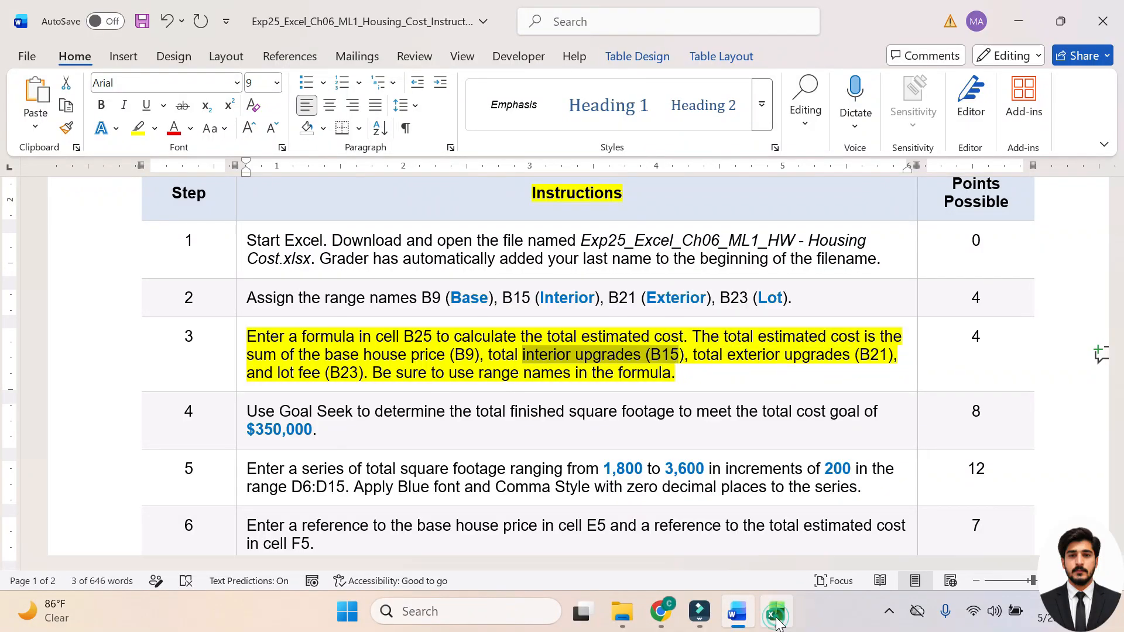
left_click(774, 611)
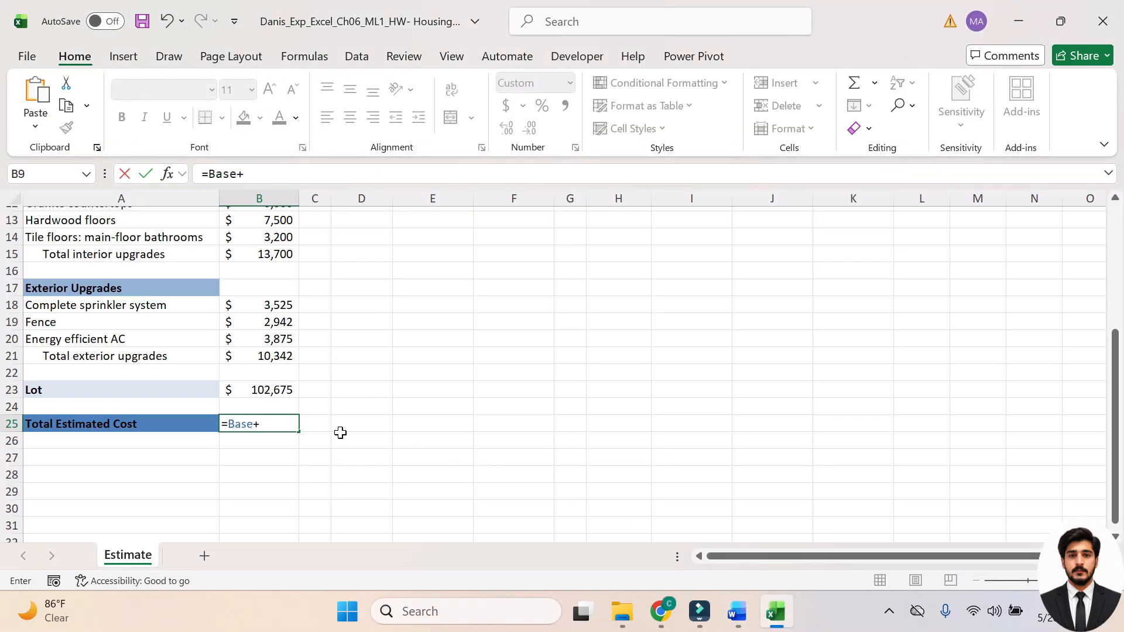
type("int")
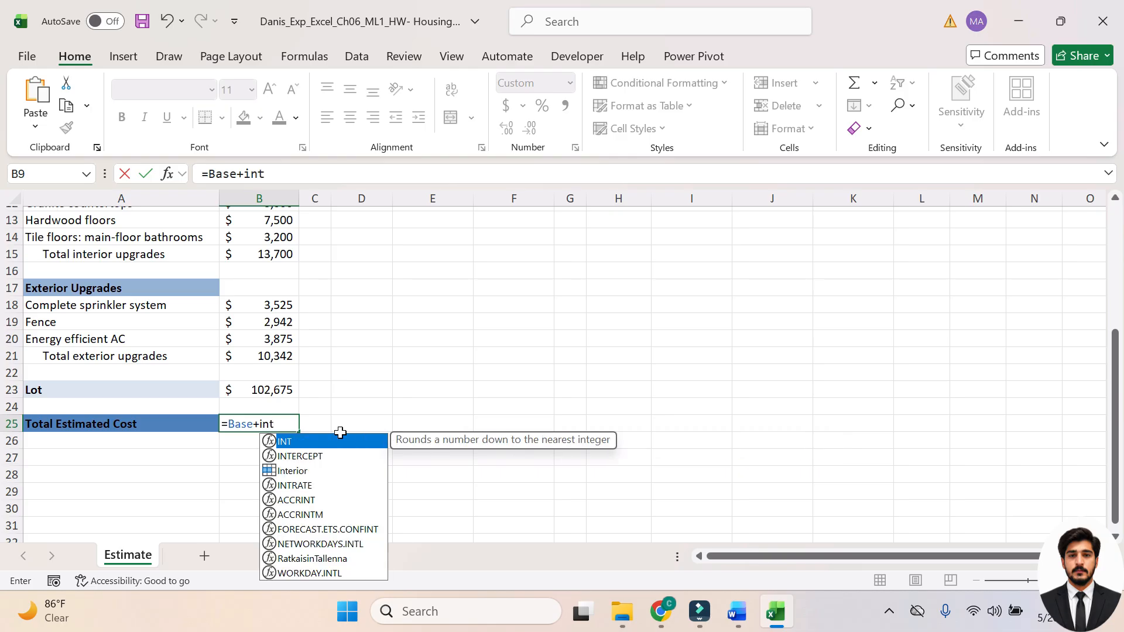
type("er")
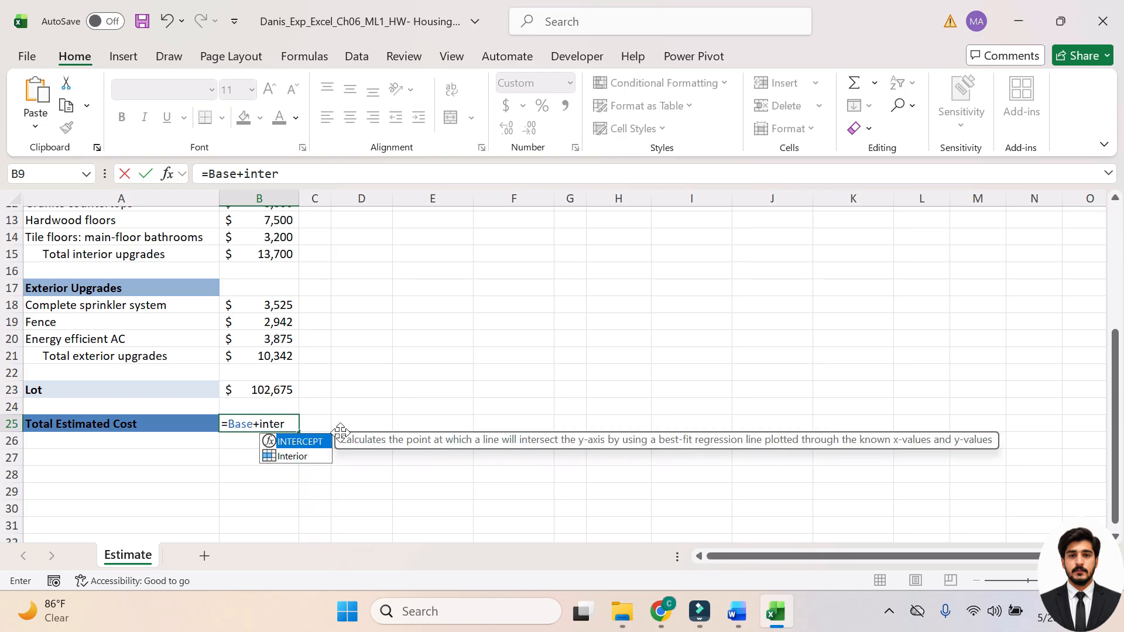
double_click(296, 457)
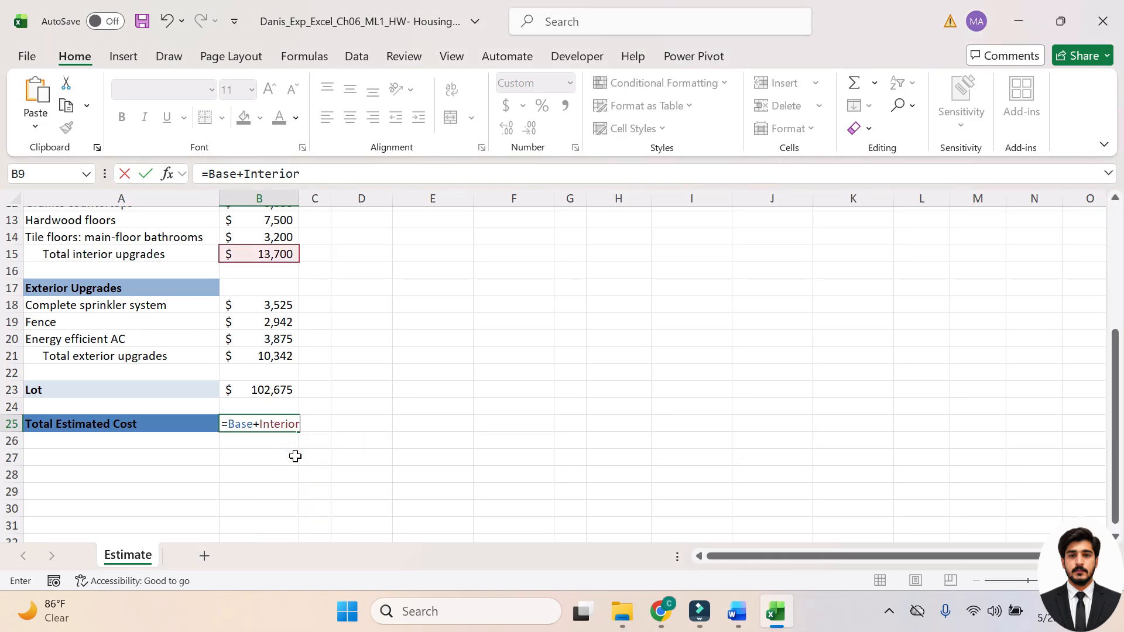
type("+")
Step: Check the exterior upgrades reference in the Word instructions and extend the B25 formula in Excel with Exterior+
left_click(737, 611)
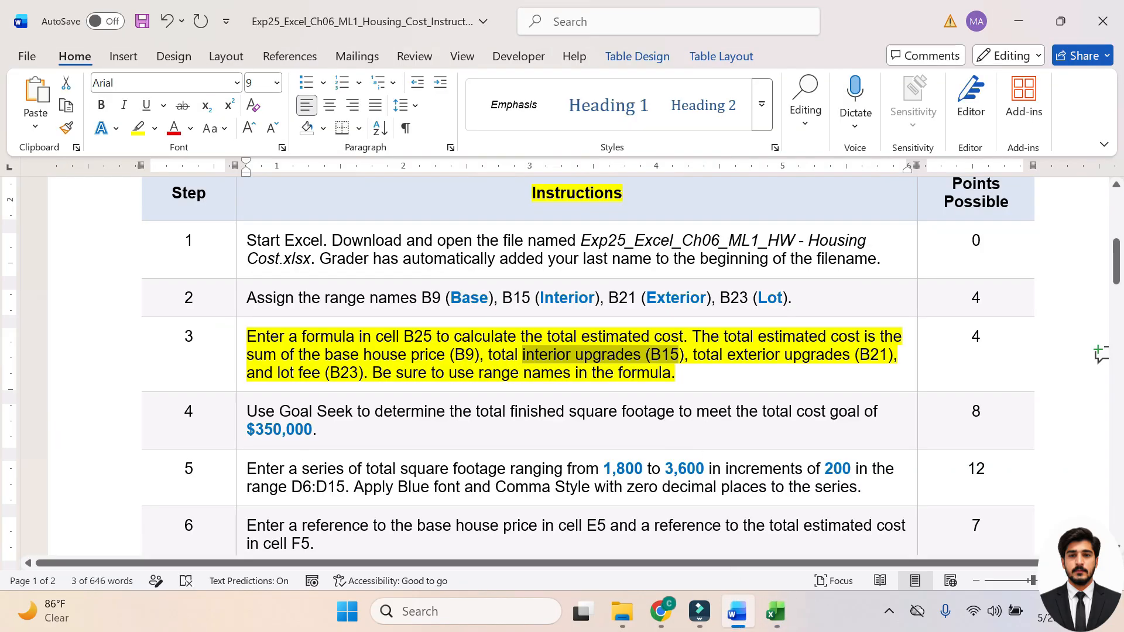
left_click_drag(678, 354, 888, 354)
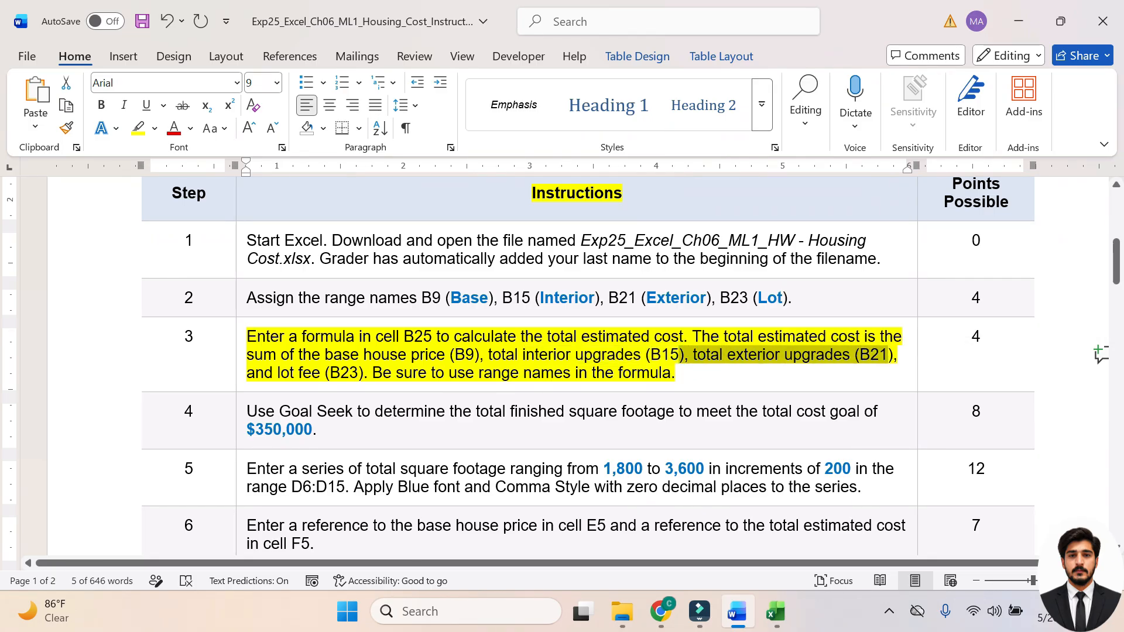
left_click(776, 611)
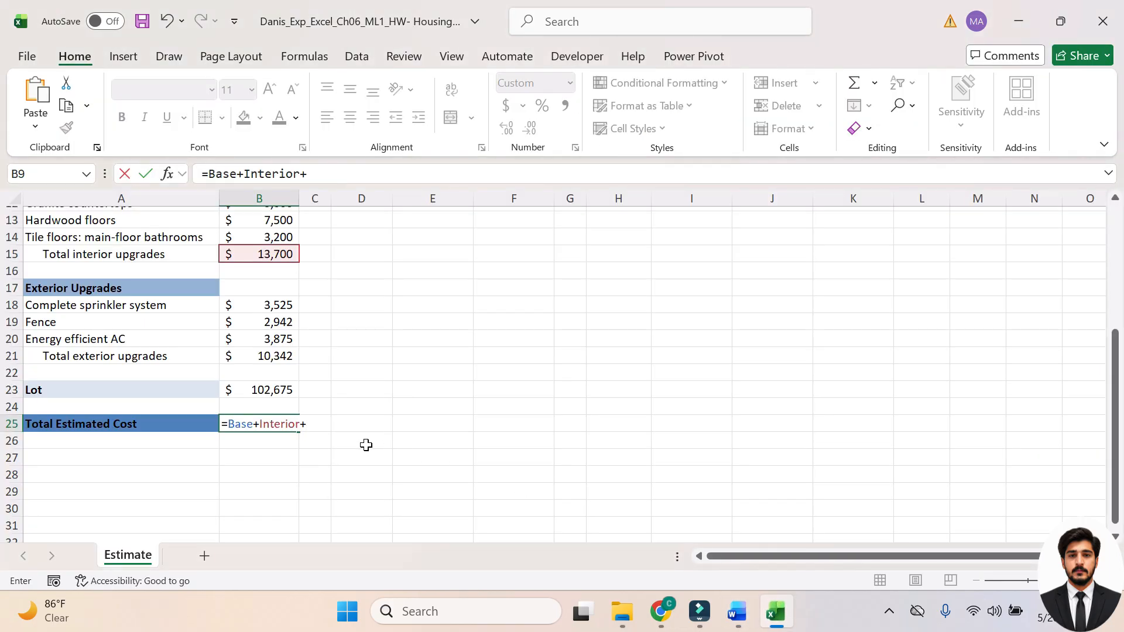
left_click(259, 356)
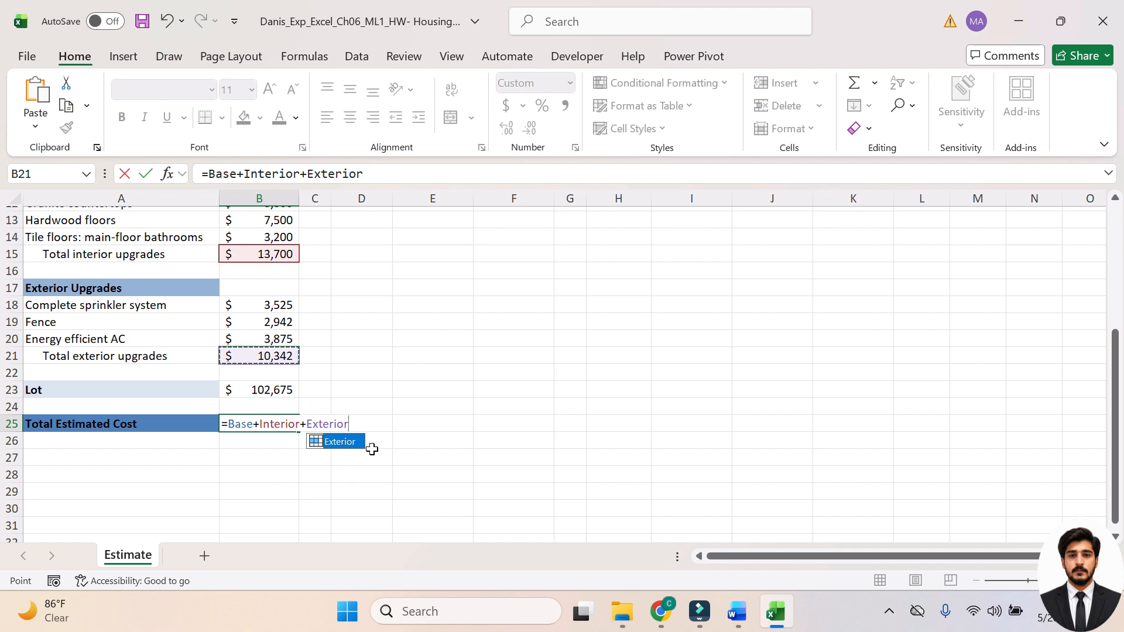
left_click(350, 443)
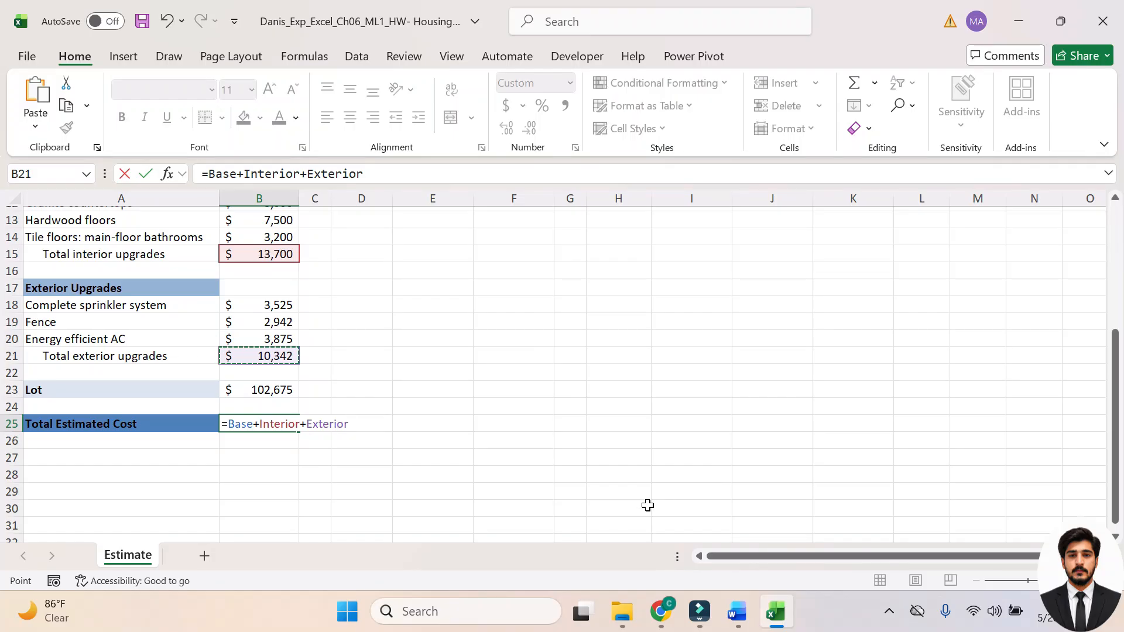
type("+")
Step: Check the lot fee reference in the Word instructions, then add Lot in Excel to complete the B25 formula as =Base+Interior+Exterior+Lot
left_click(736, 612)
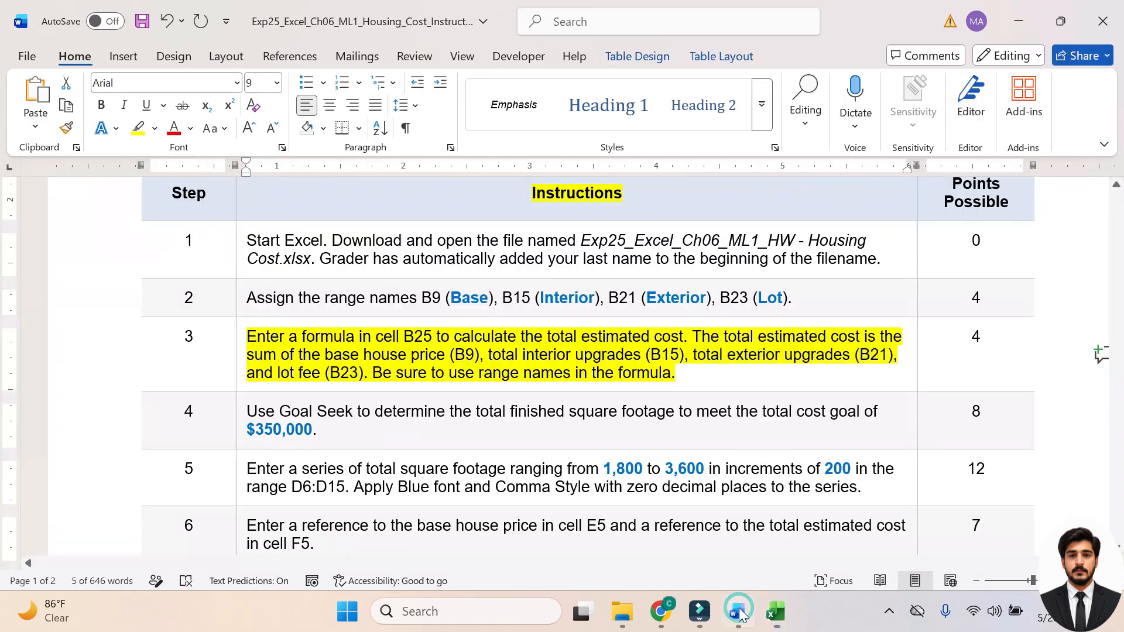
left_click_drag(247, 372, 358, 373)
left_click(767, 603)
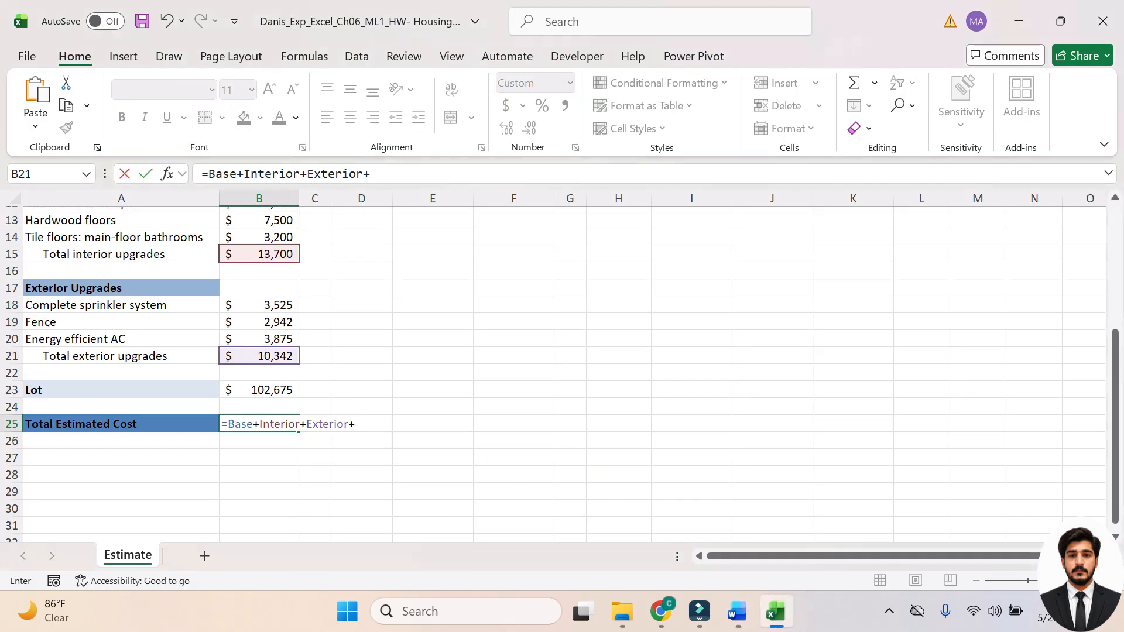
left_click(283, 389)
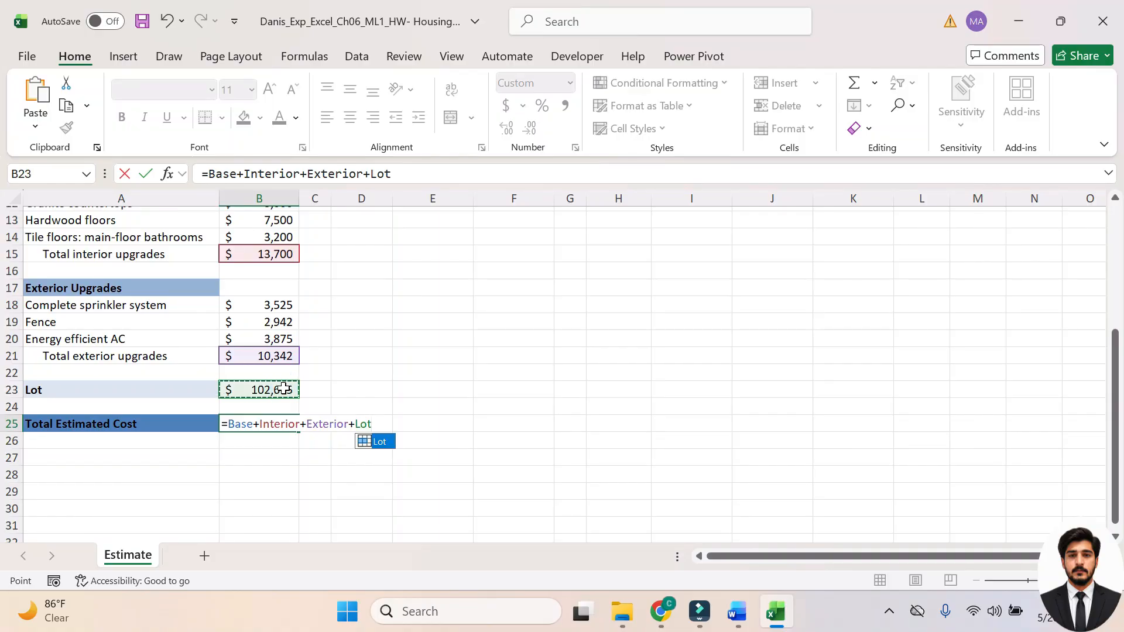
double_click(385, 440)
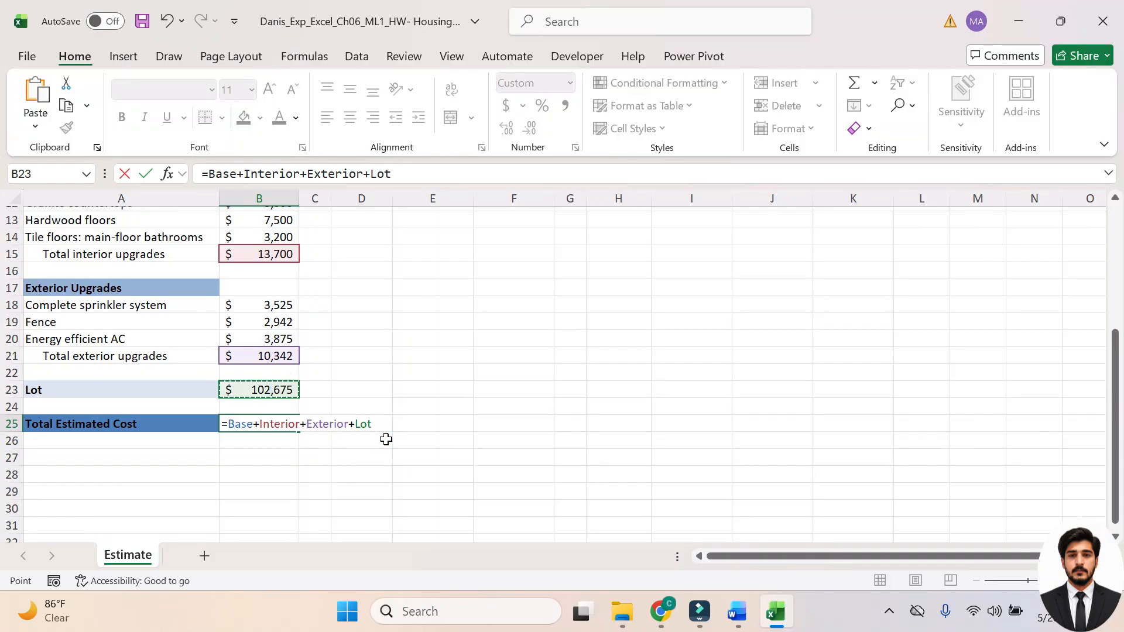
key("Return")
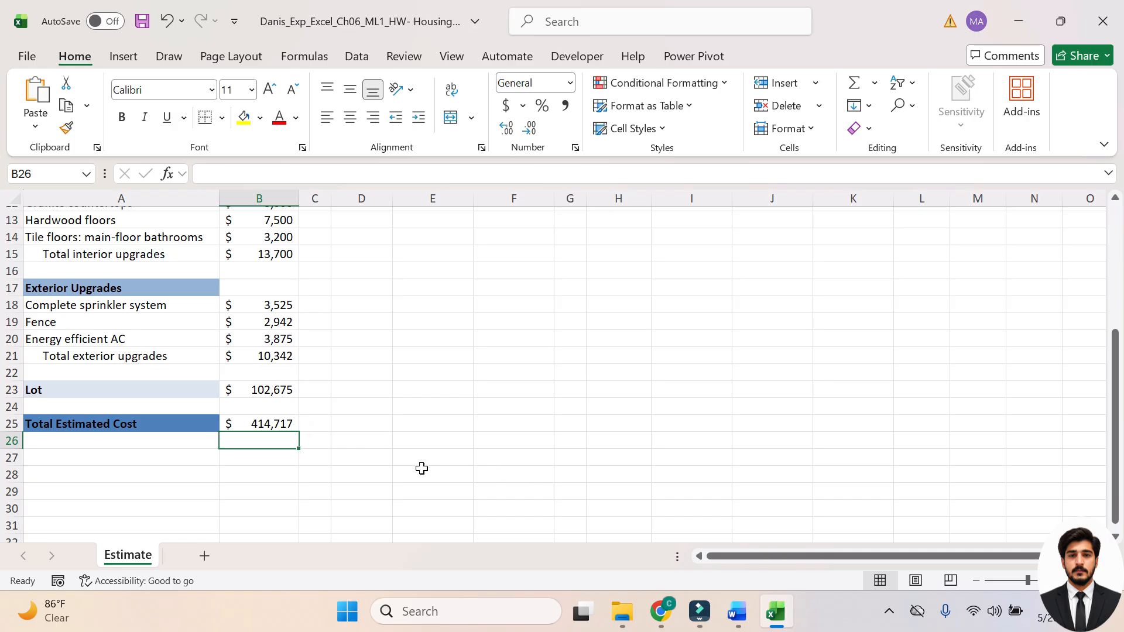
Step: In the Word instructions, remove the highlight from step 3 and highlight the step 4 Goal Seek instruction in yellow
left_click(736, 611)
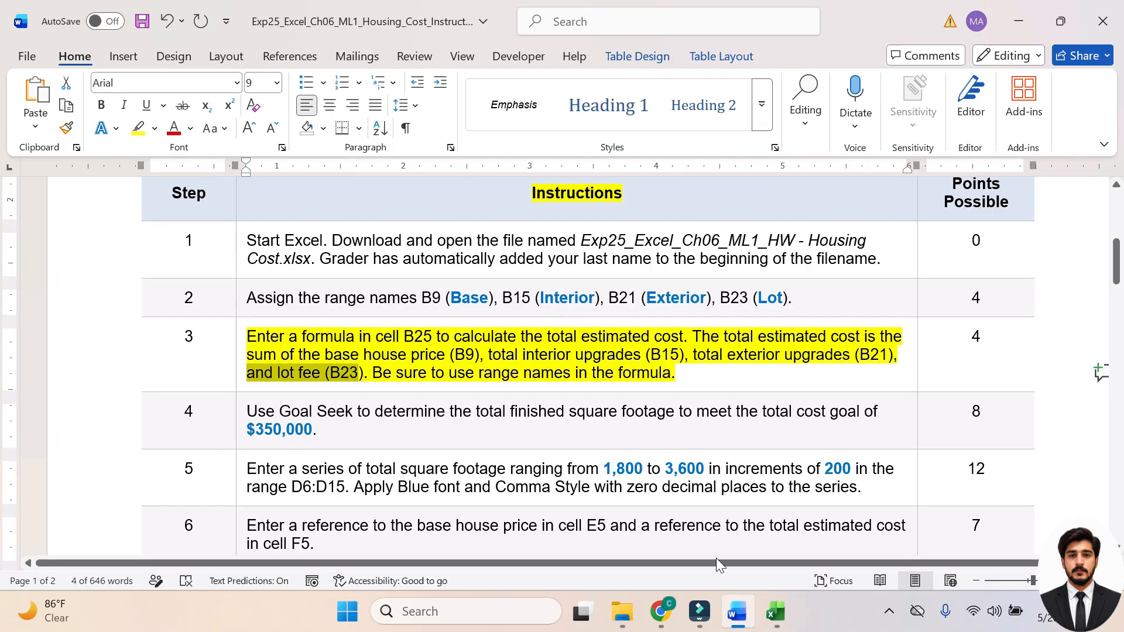
triple_click(407, 386)
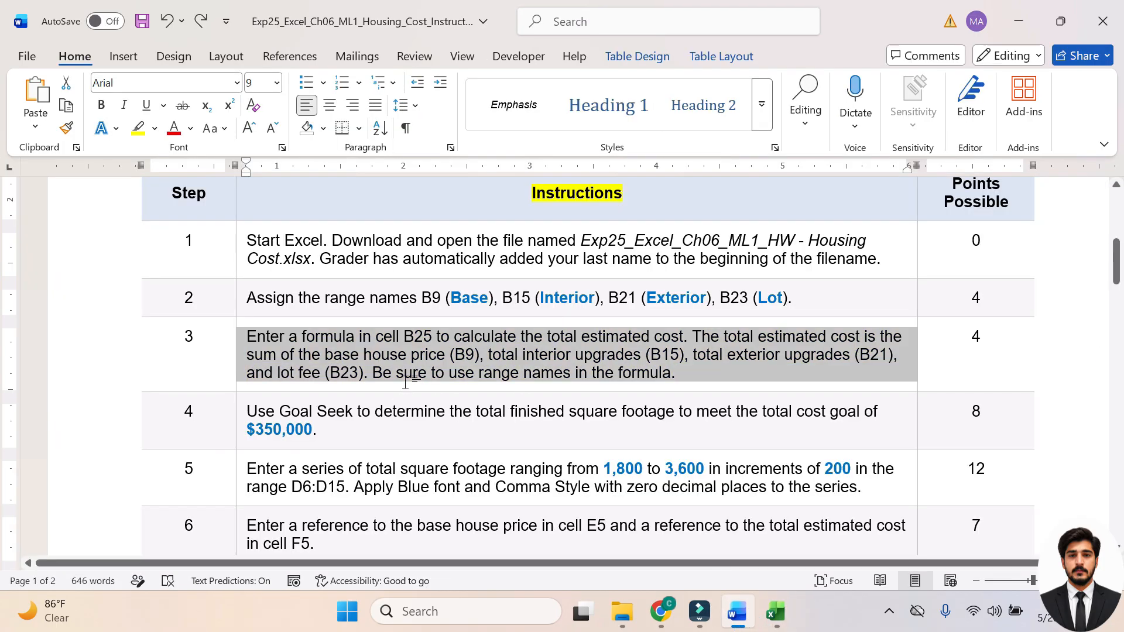
left_click(320, 433)
left_click_drag(321, 433, 253, 407)
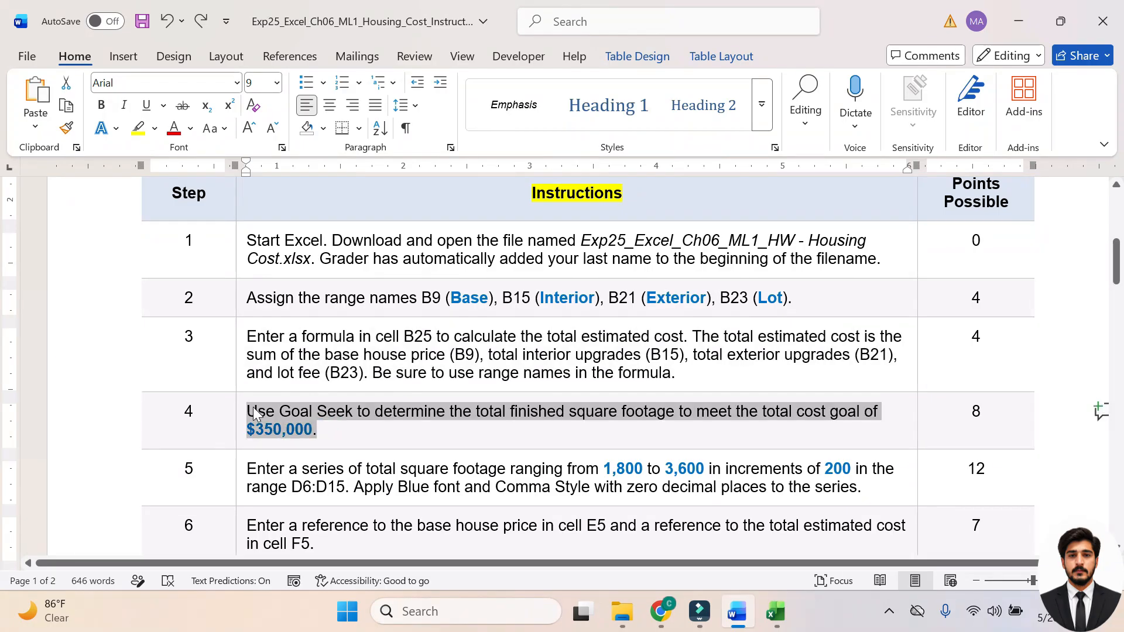
left_click(326, 384)
left_click(339, 439)
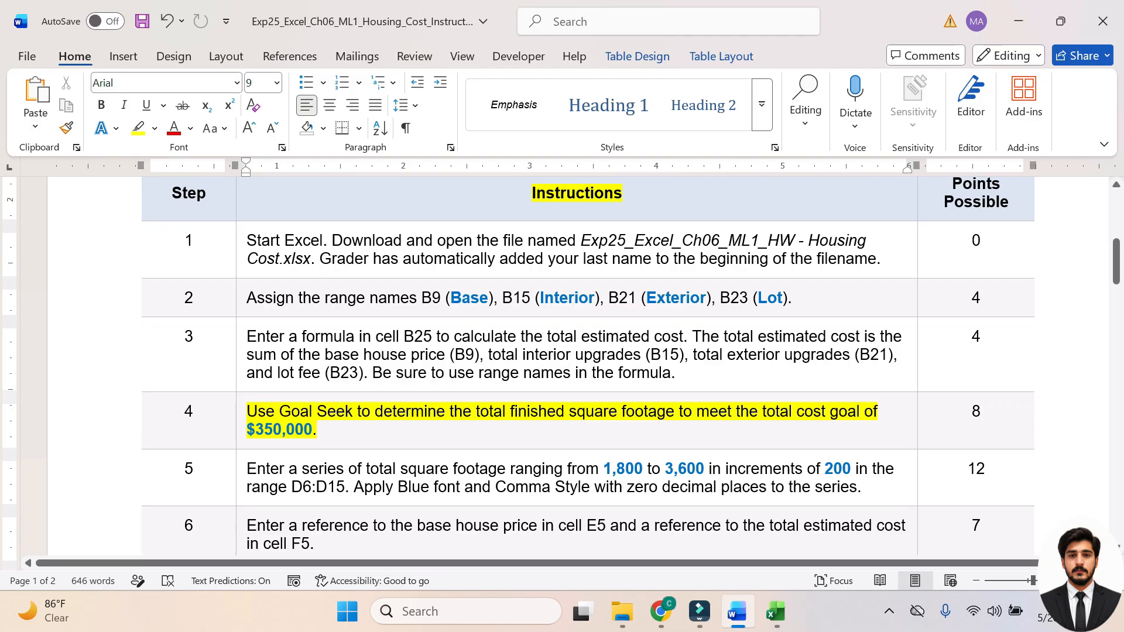
Step: Switch to Excel and start Goal Seek with the total estimated cost in B25 as the set cell
left_click(776, 611)
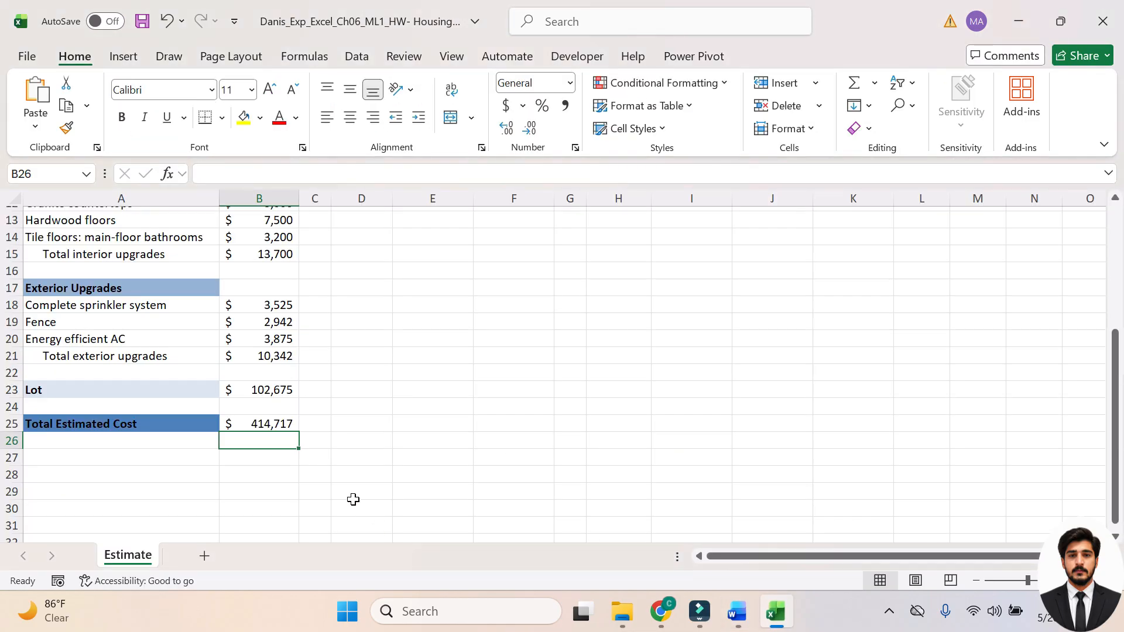
left_click(276, 424)
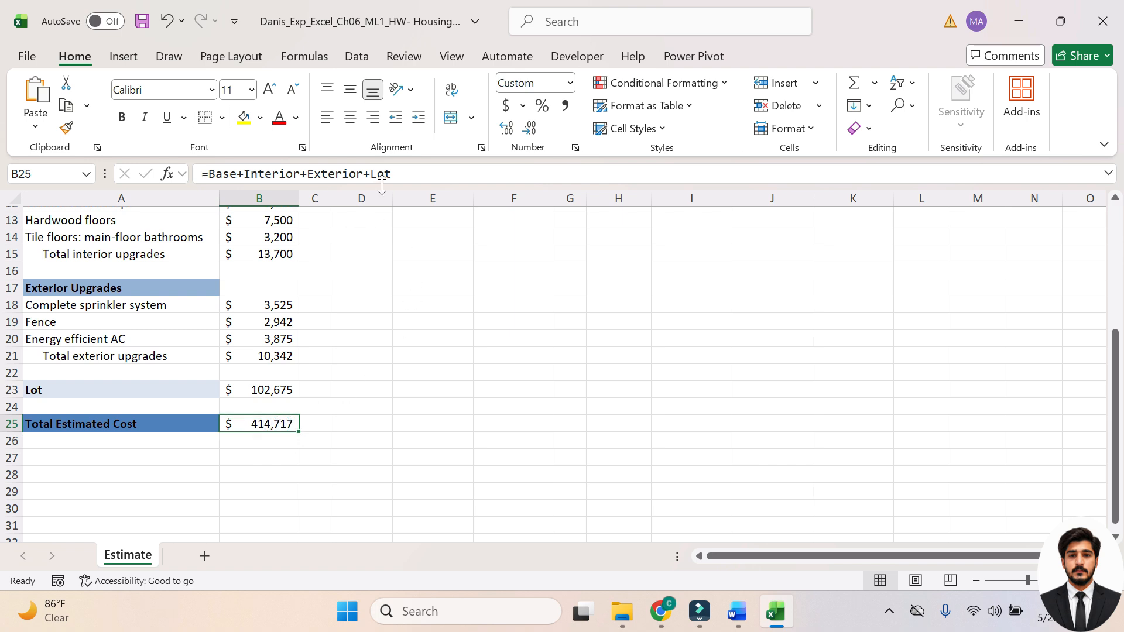
left_click(354, 59)
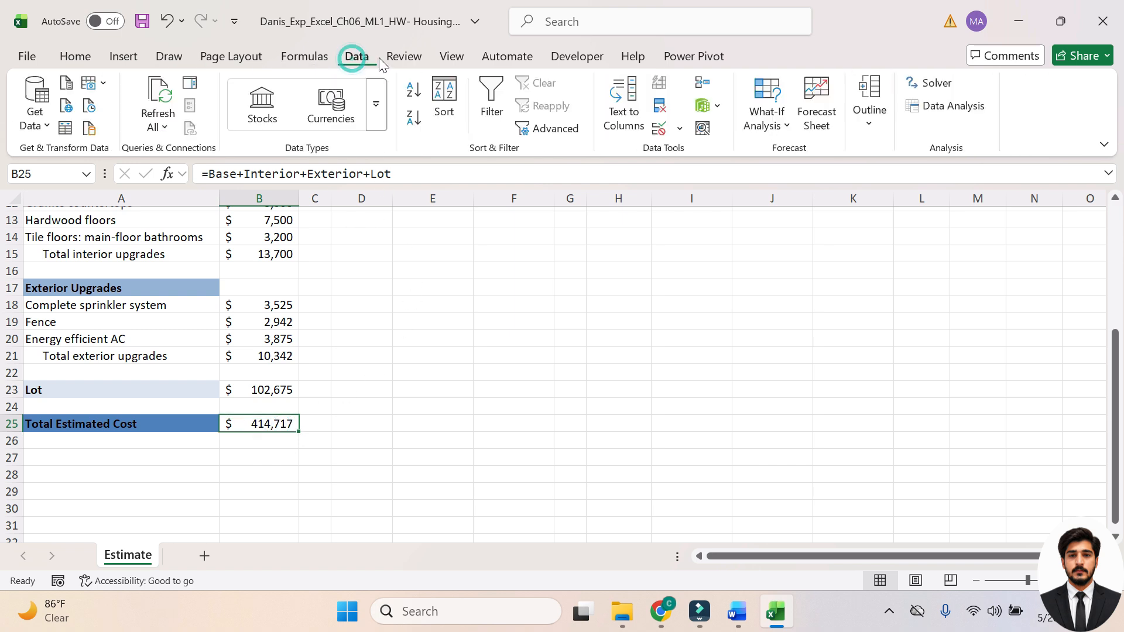
left_click(787, 126)
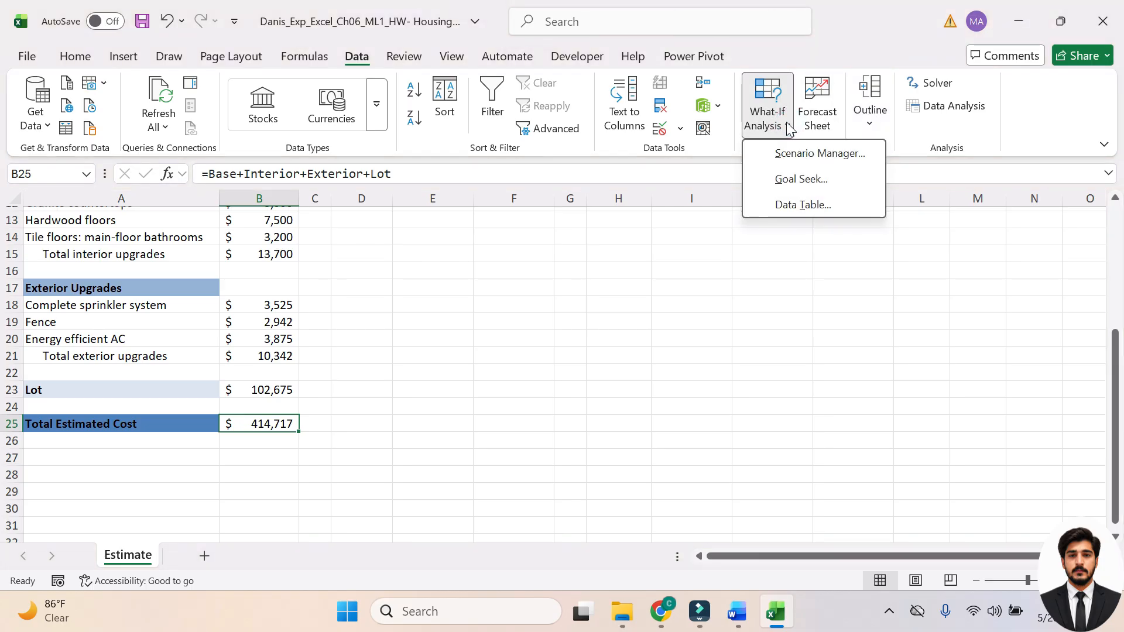
left_click(790, 127)
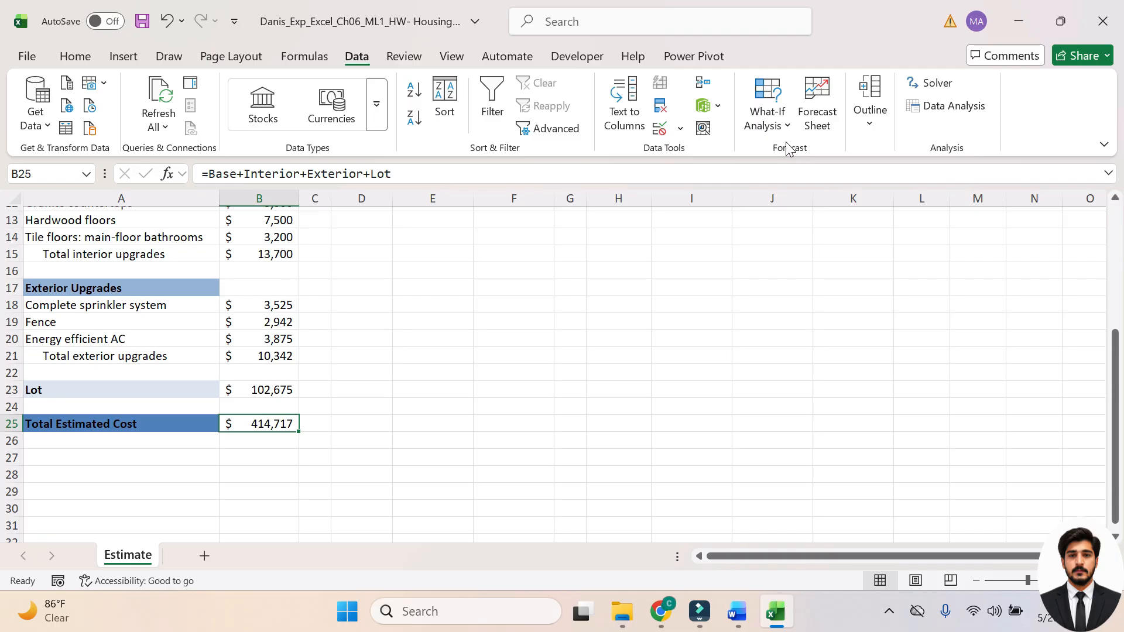
left_click(785, 126)
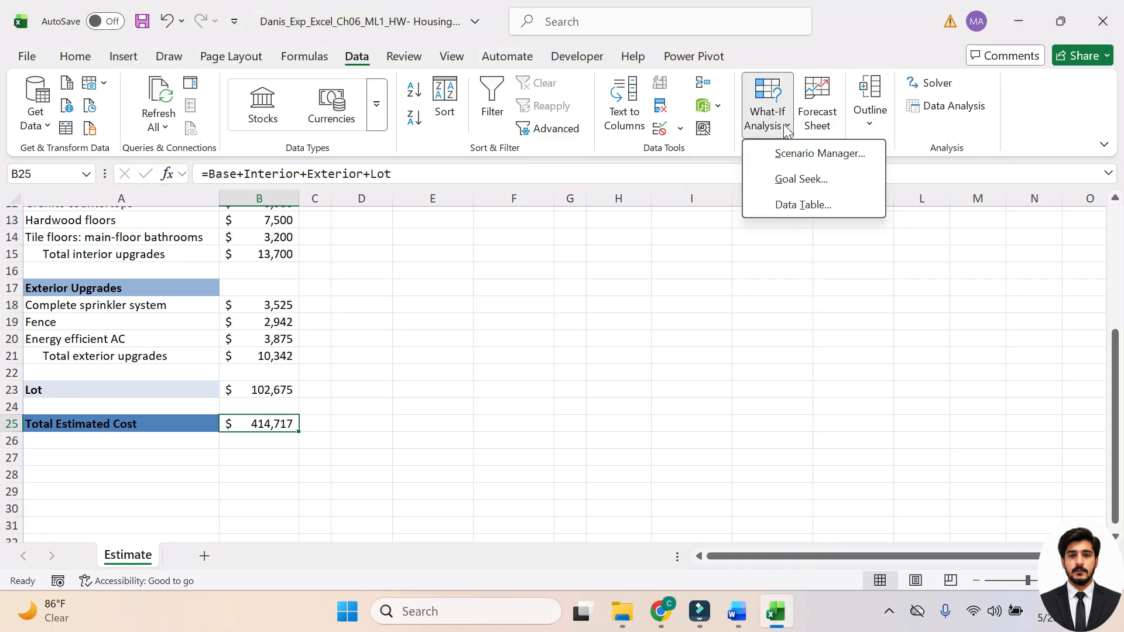
left_click(802, 181)
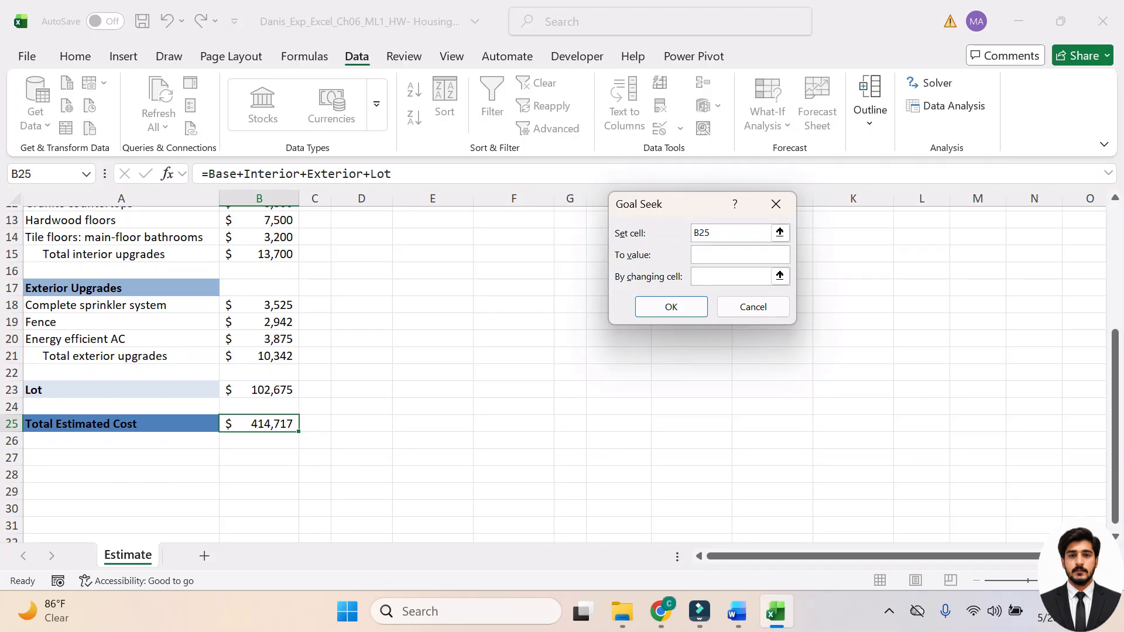
Step: Copy 350,000 from step 4 of the Word instructions and set it as the Goal Seek target value in Excel
left_click(737, 611)
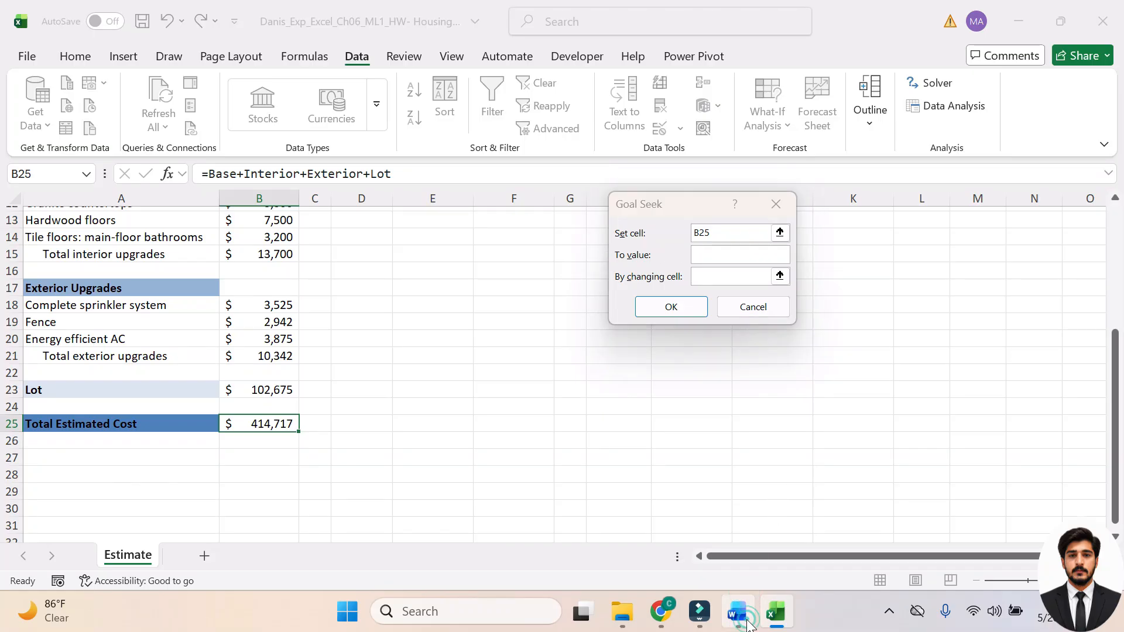
left_click_drag(319, 432, 258, 433)
key("ctrl+c")
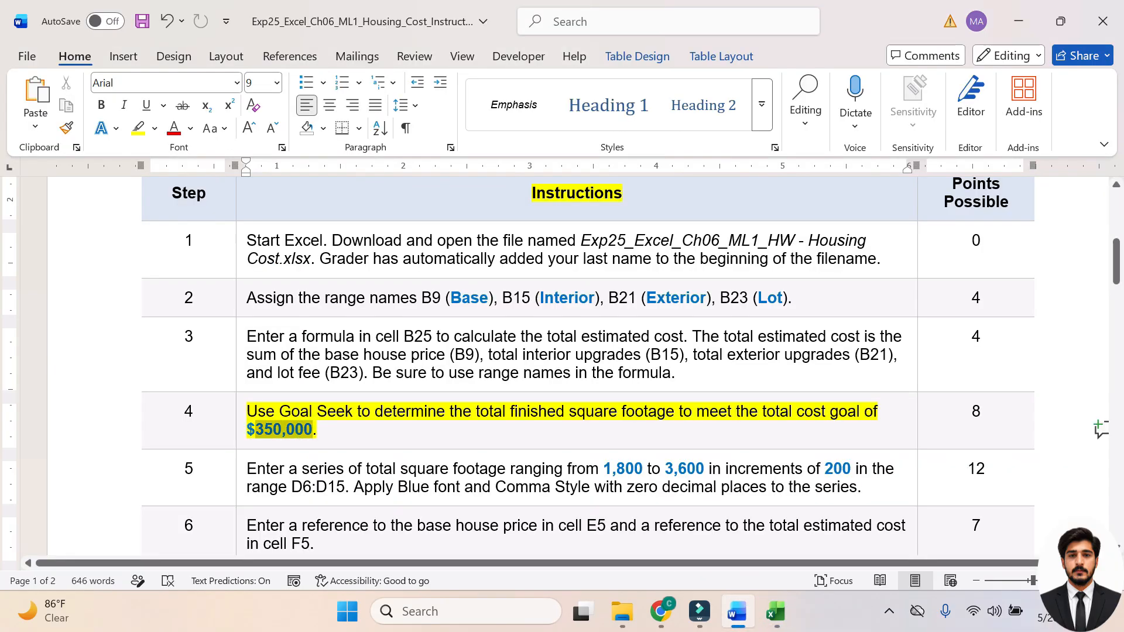
left_click(776, 612)
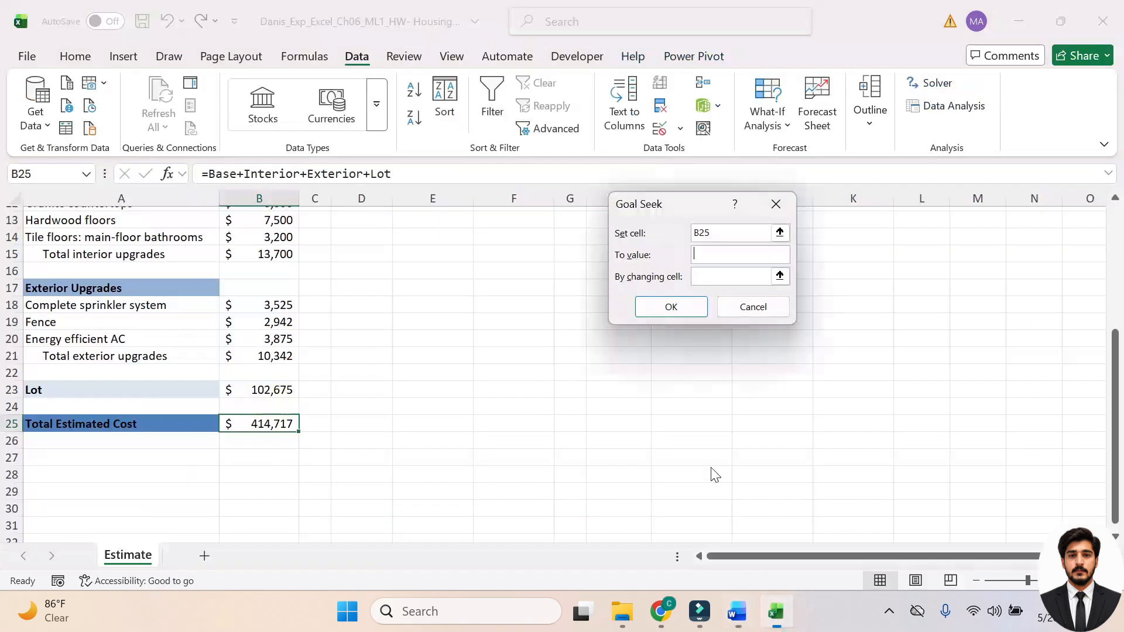
key("ctrl+v")
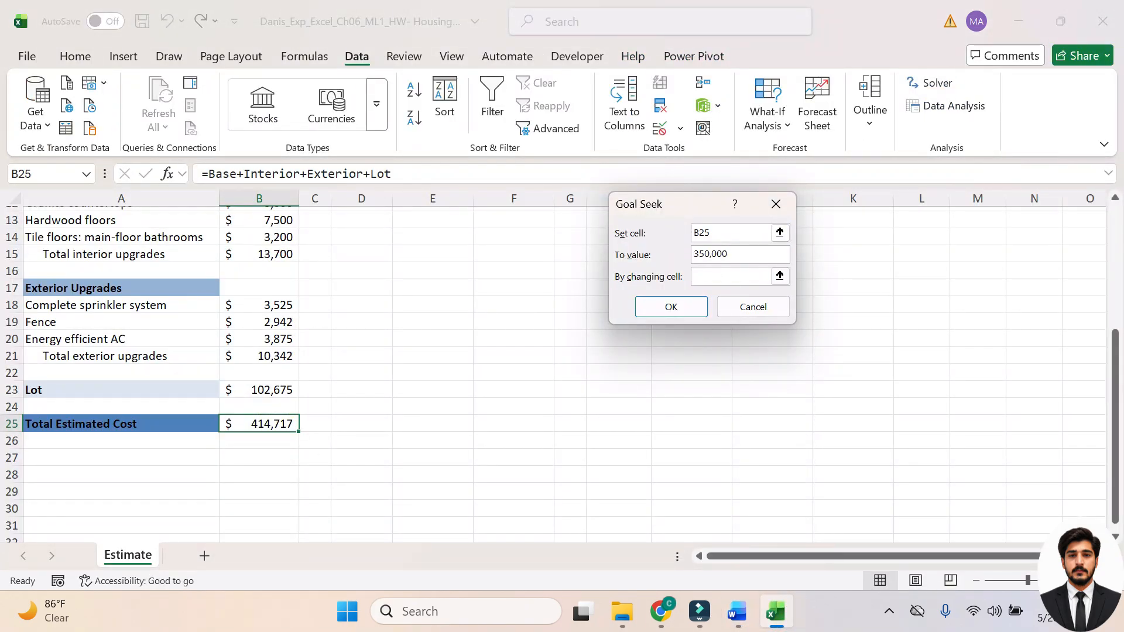
Step: Check the square footage wording in the Word instructions, then run Goal Seek in Excel by changing the basement square footage in B6 and accept the solution
left_click(703, 276)
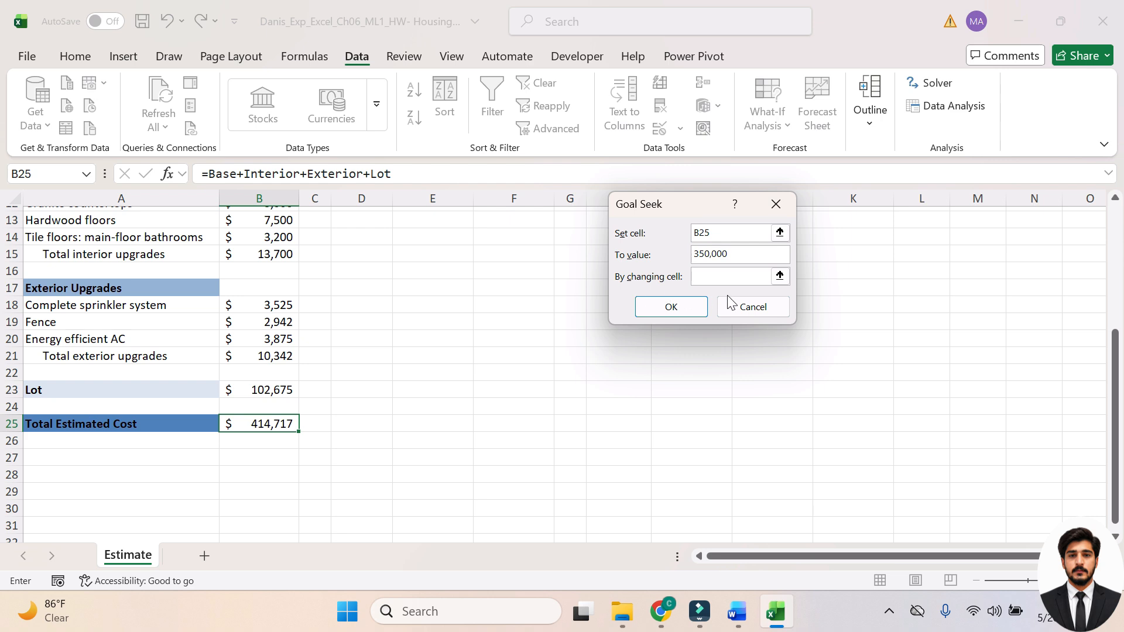
left_click(738, 612)
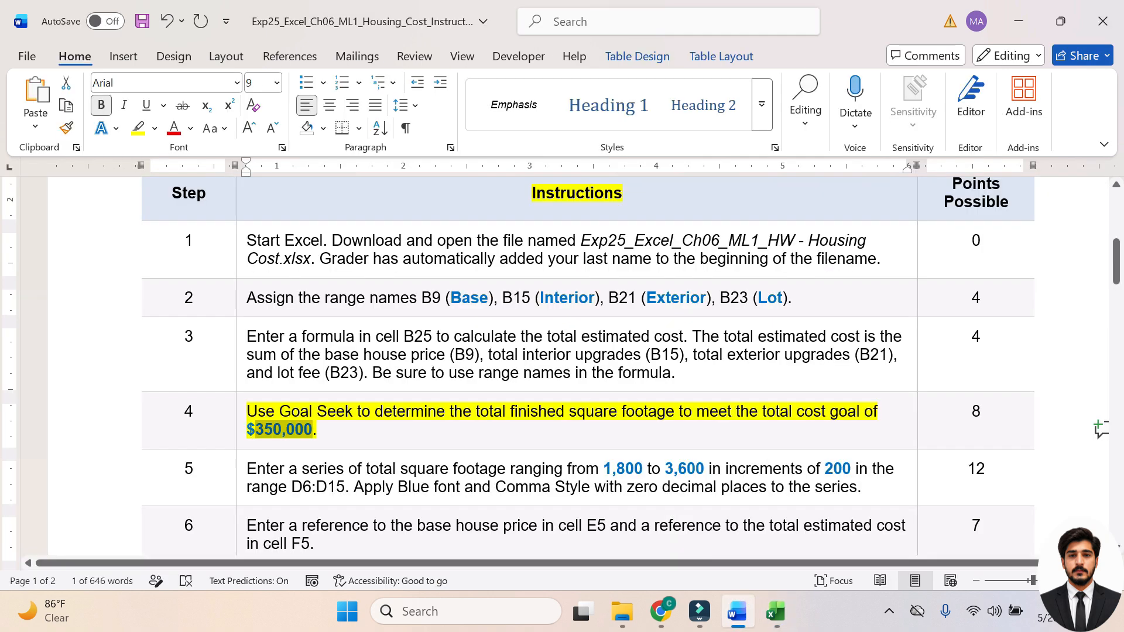
left_click_drag(511, 411, 677, 411)
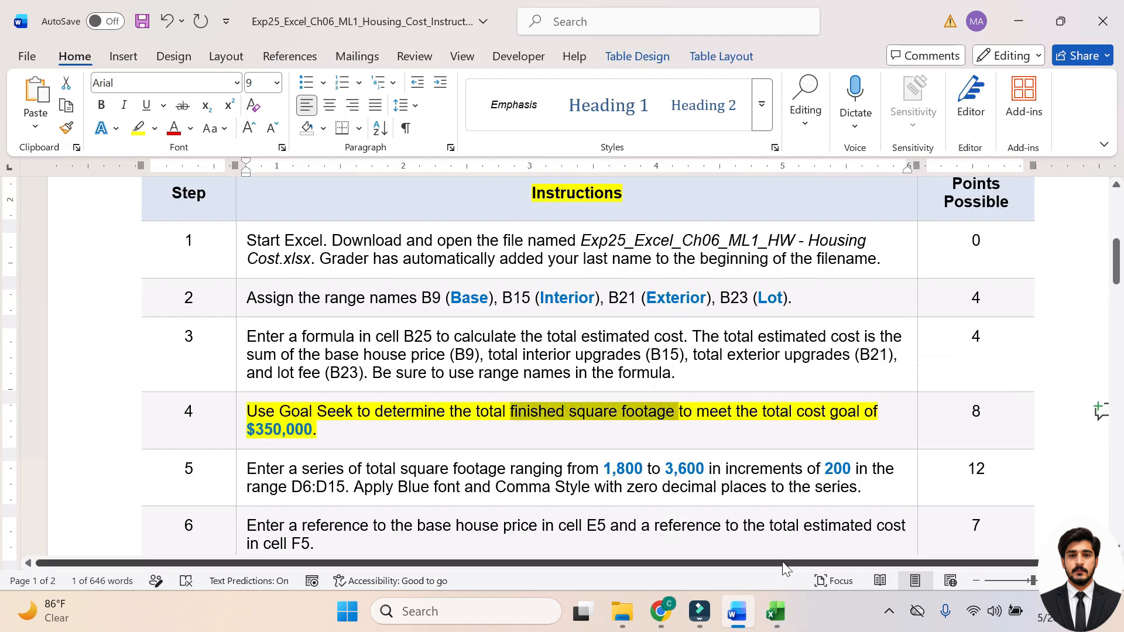
left_click(772, 612)
scroll(459, 326, "up", 3)
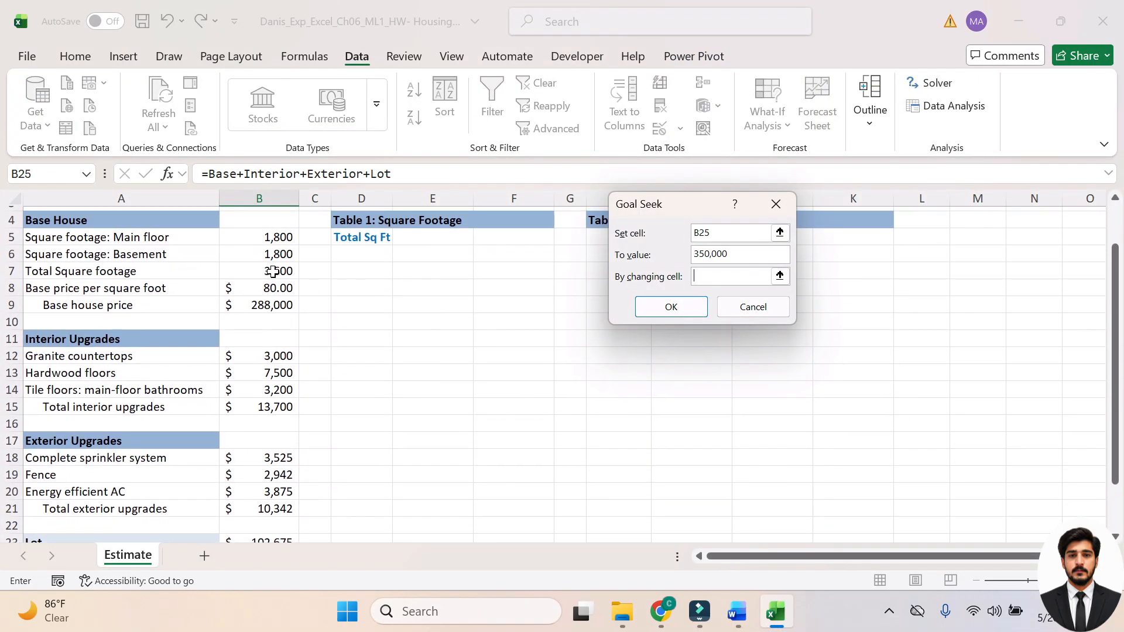
left_click(275, 272)
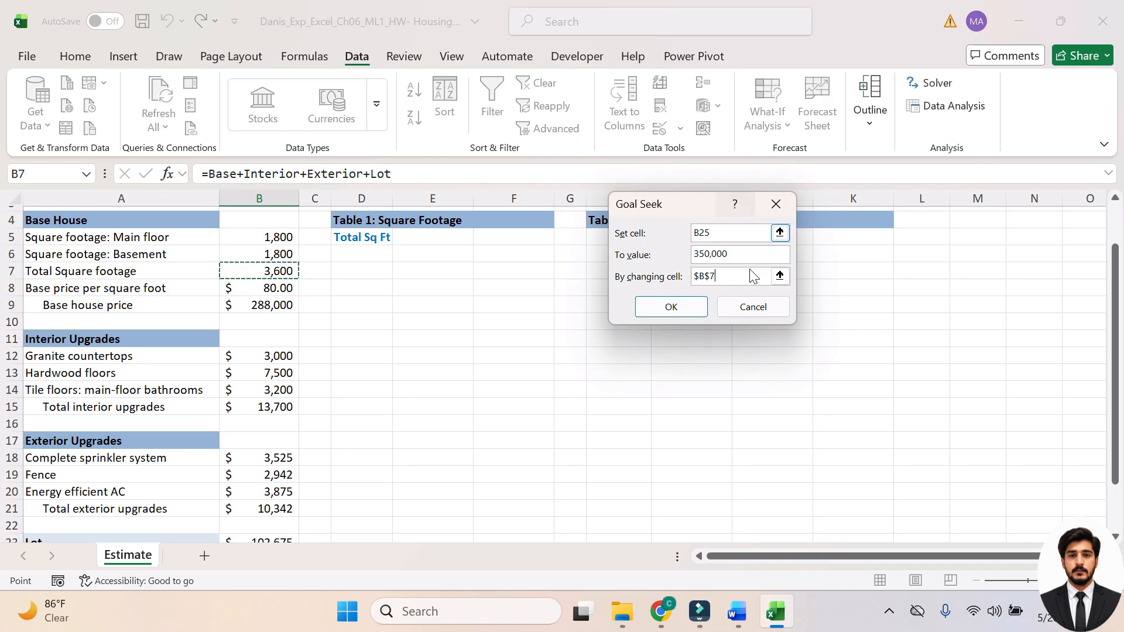
left_click(696, 310)
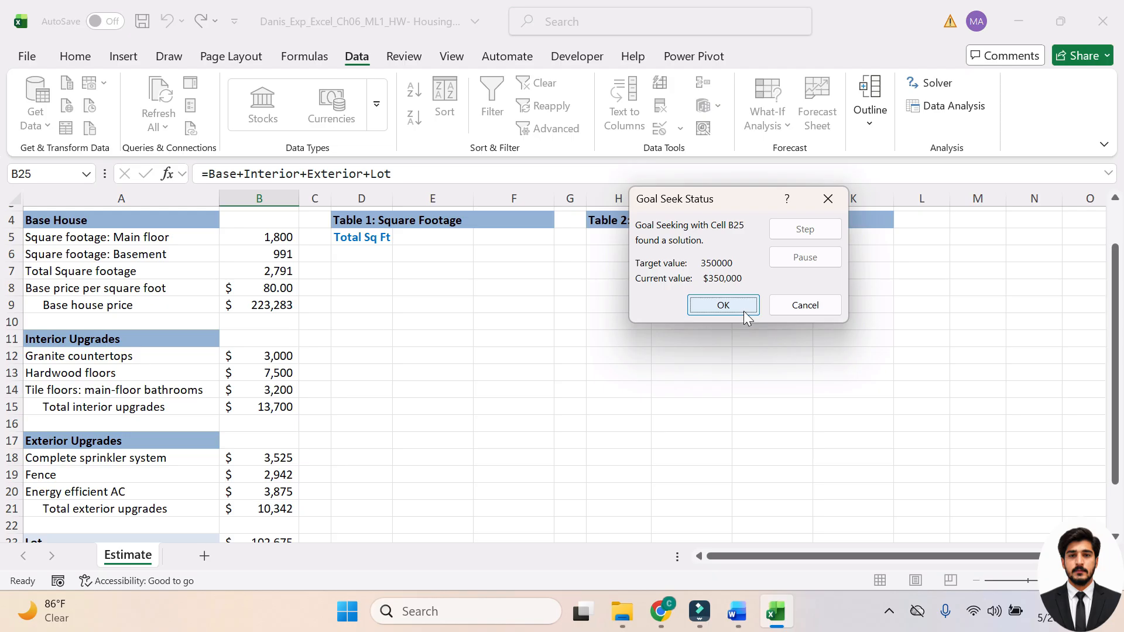
left_click(725, 305)
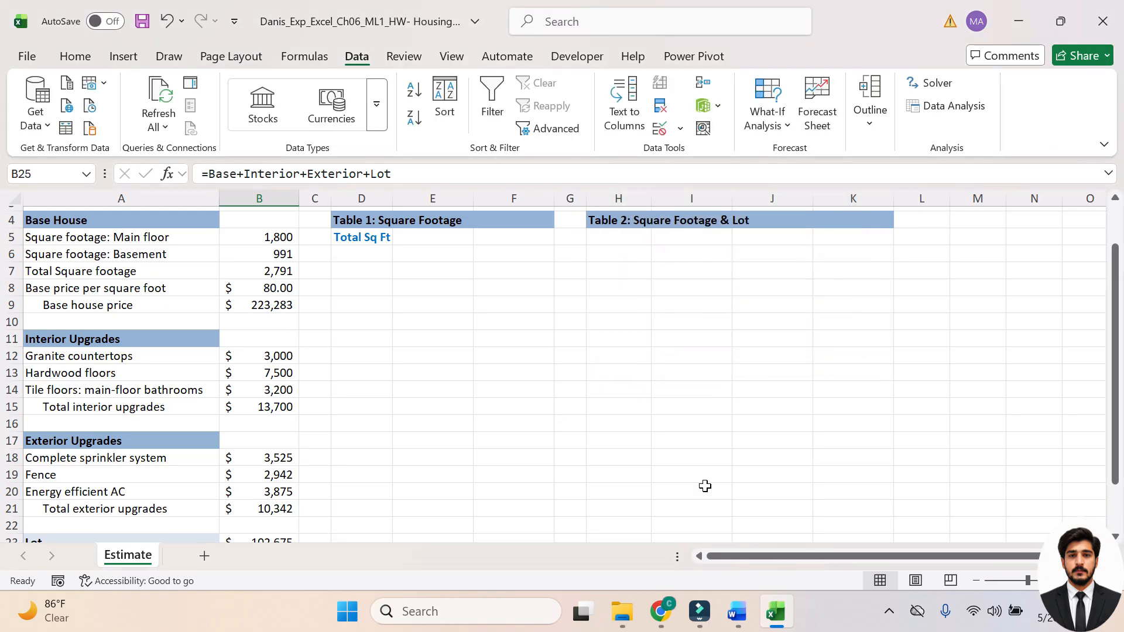
Step: In the Word instructions, remove the highlight from step 4 and highlight the step 5 square footage series instruction in yellow
left_click(736, 611)
key("ctrl+z")
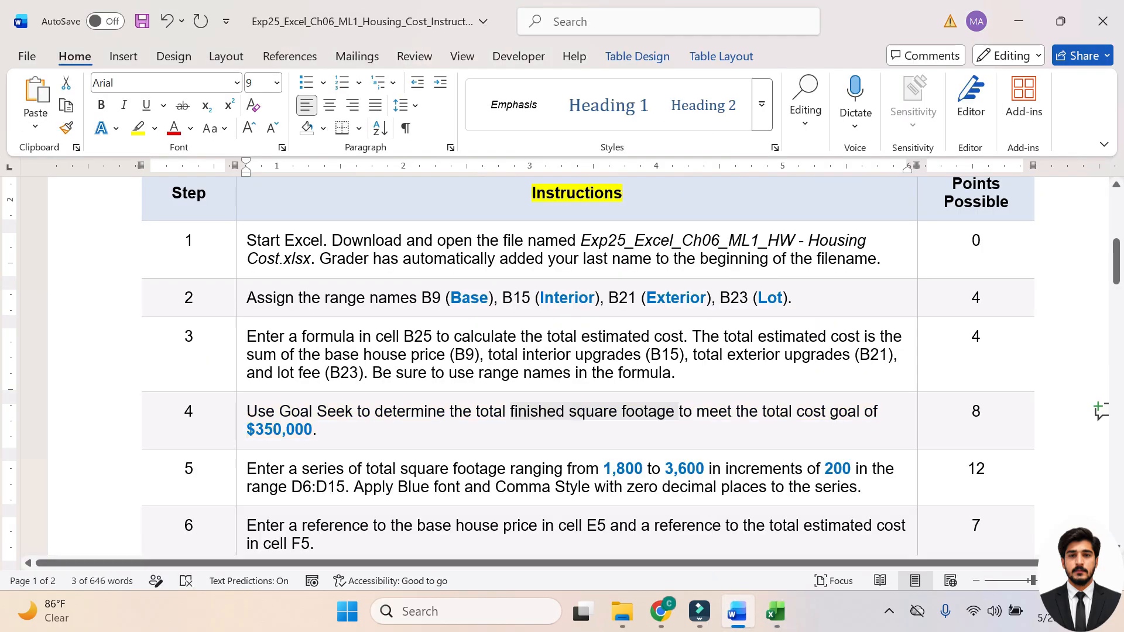
scroll(562, 381, "down", 3)
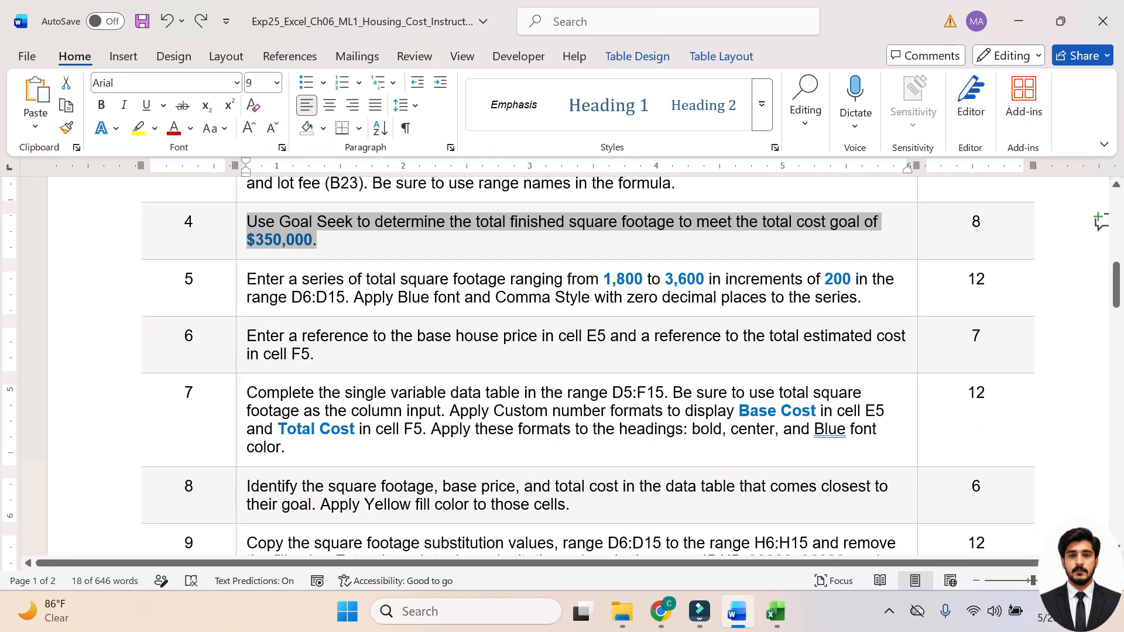
left_click_drag(862, 297, 247, 280)
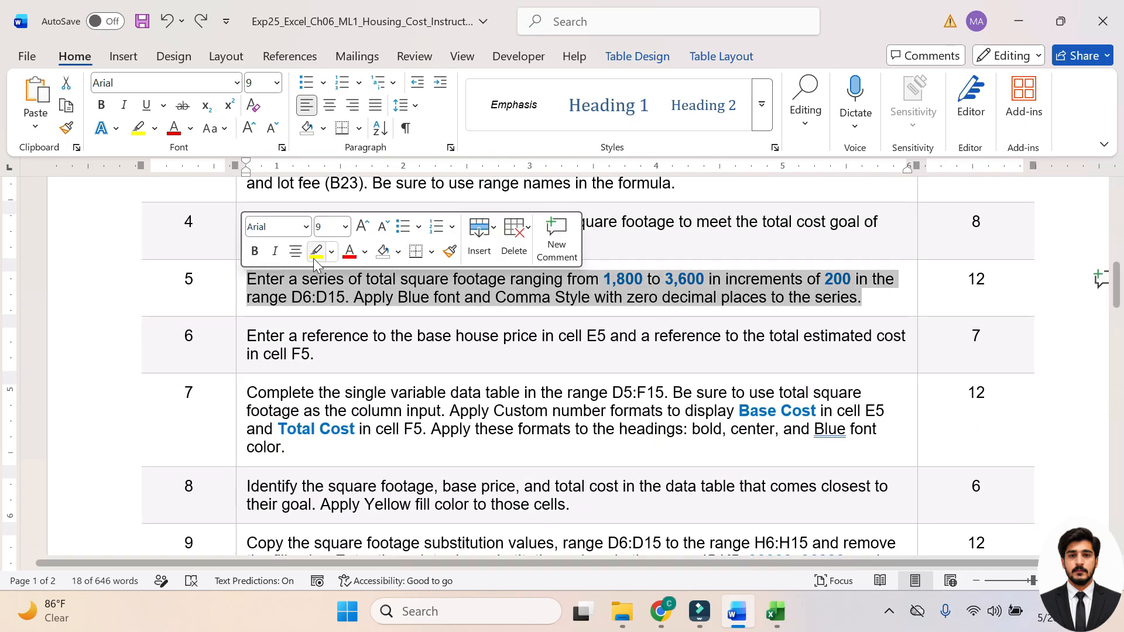
left_click(321, 253)
left_click(377, 279)
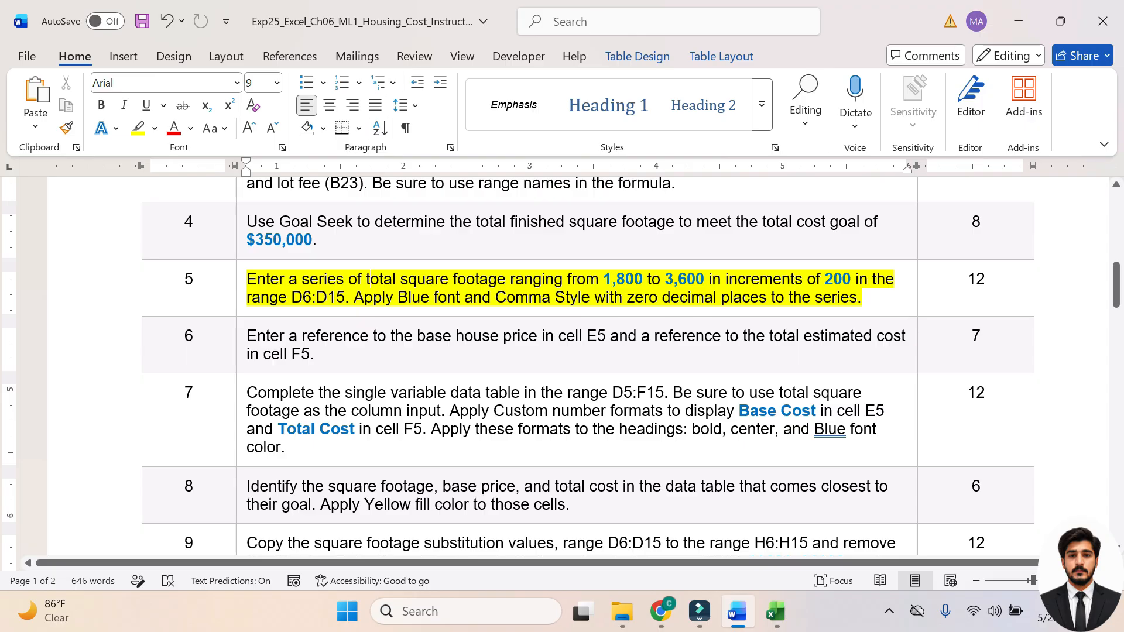
Step: Switch to Excel and enter 1800 in cell D6 as the first total square footage value
key("alt+Tab")
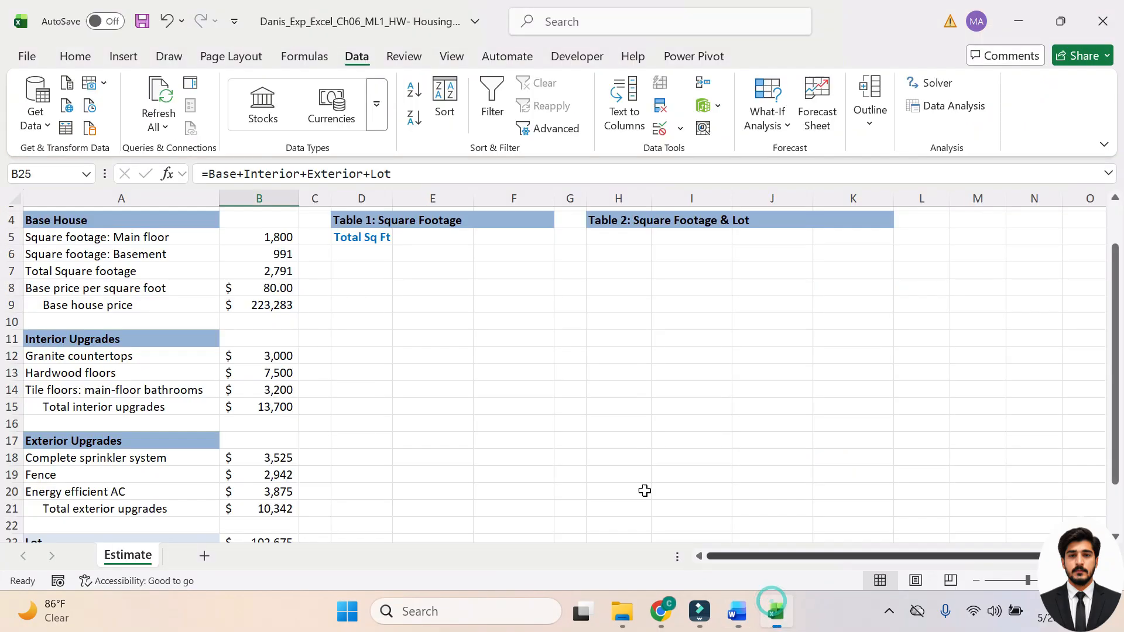
left_click(377, 239)
left_click(375, 252)
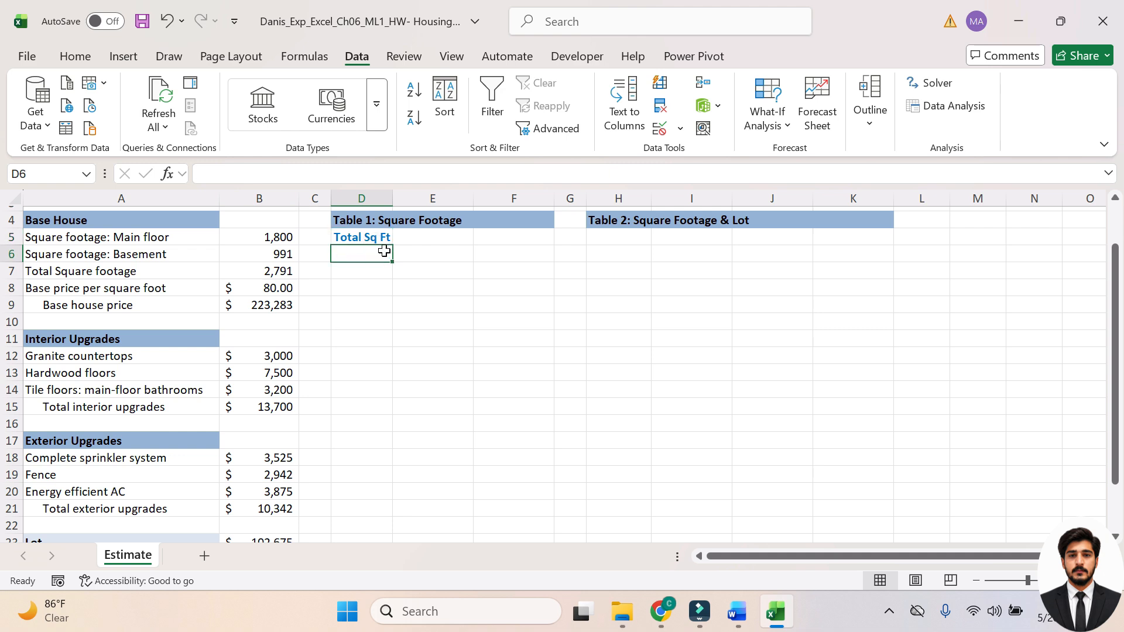
type("1800")
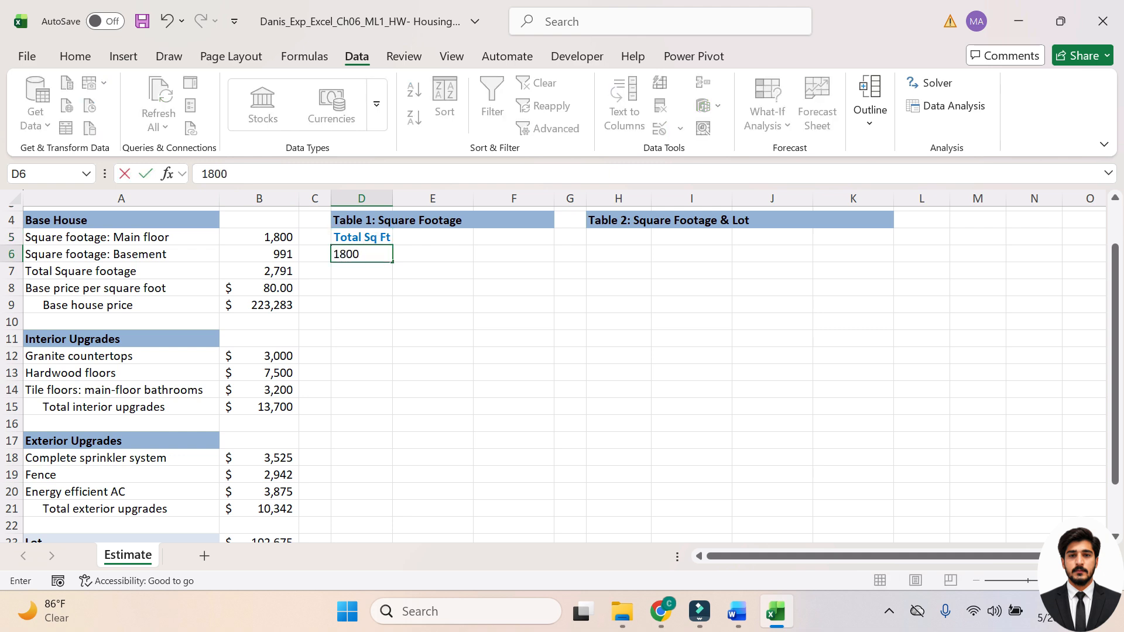
key("Return")
Step: Check the series limits and increment in the Word instructions, then enter 2000 in Excel cell D7 and fill the series through D15
left_click(736, 611)
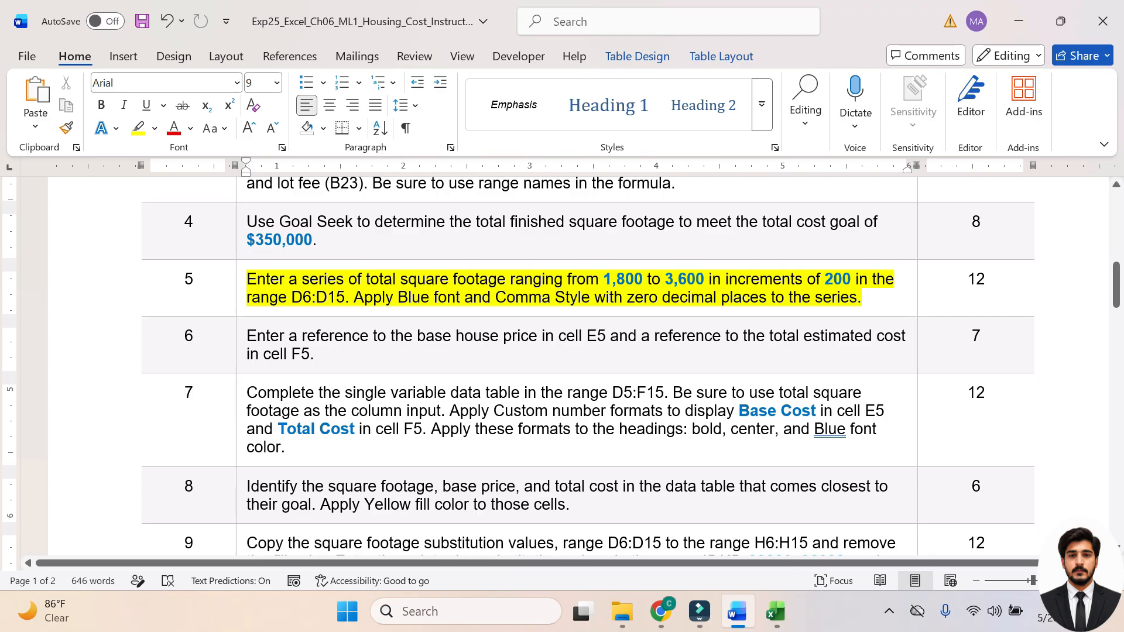
left_click_drag(603, 280, 706, 281)
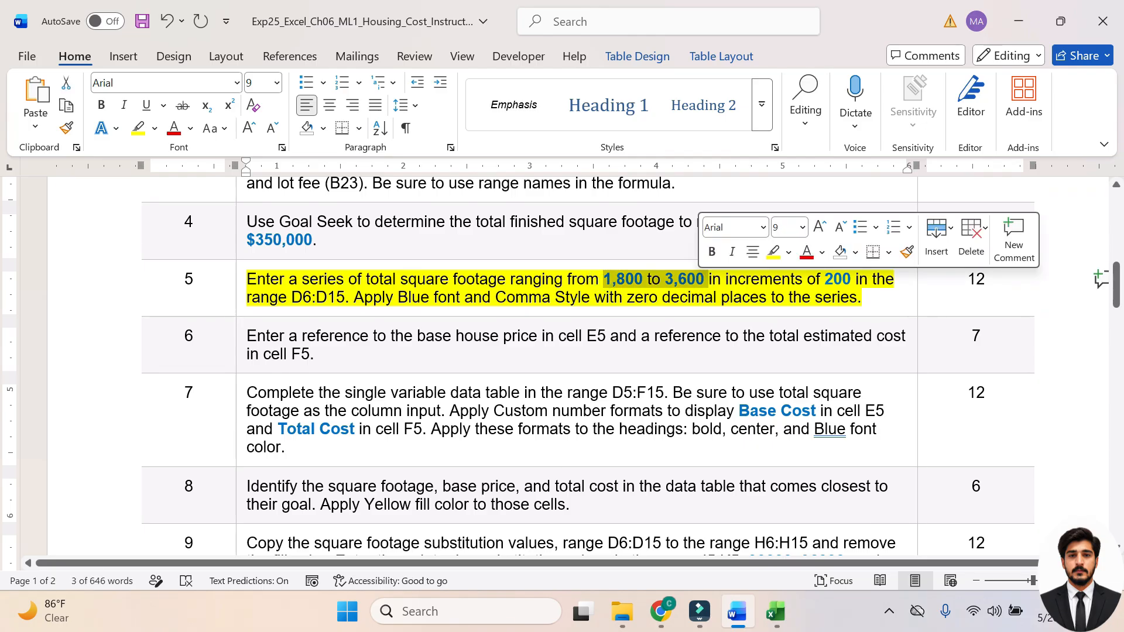
left_click_drag(808, 280, 844, 283)
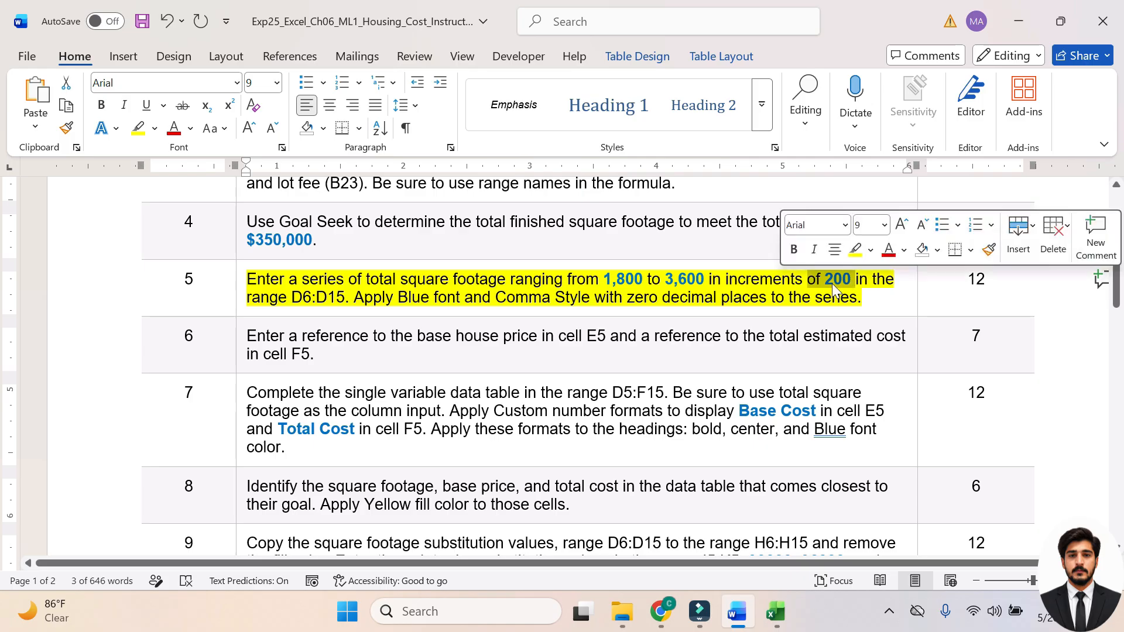
left_click(775, 611)
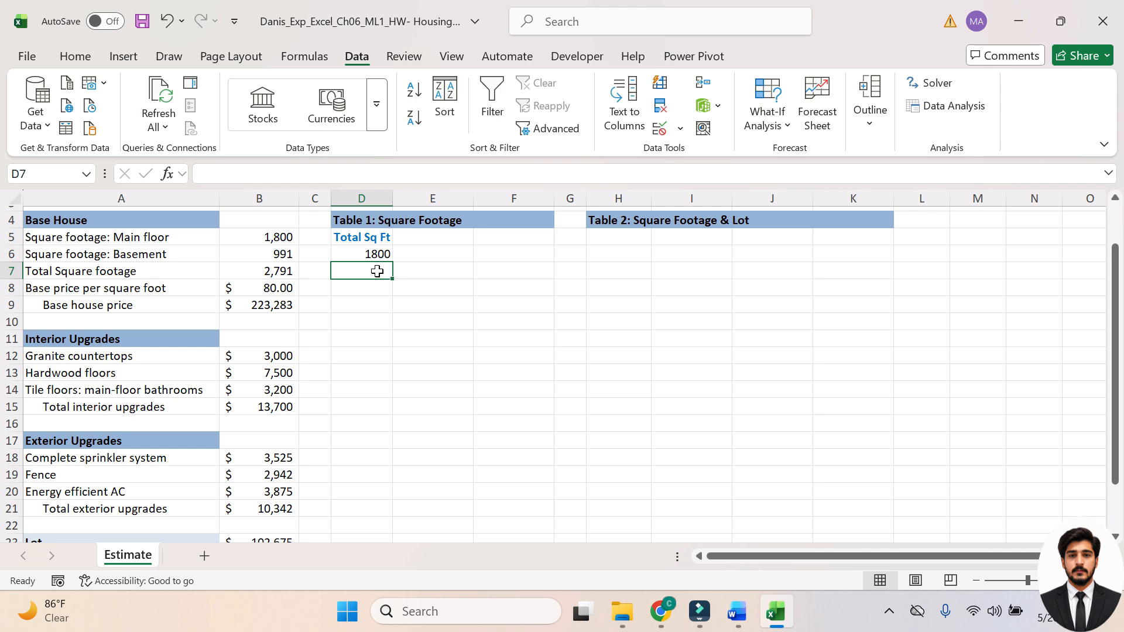
type("2000")
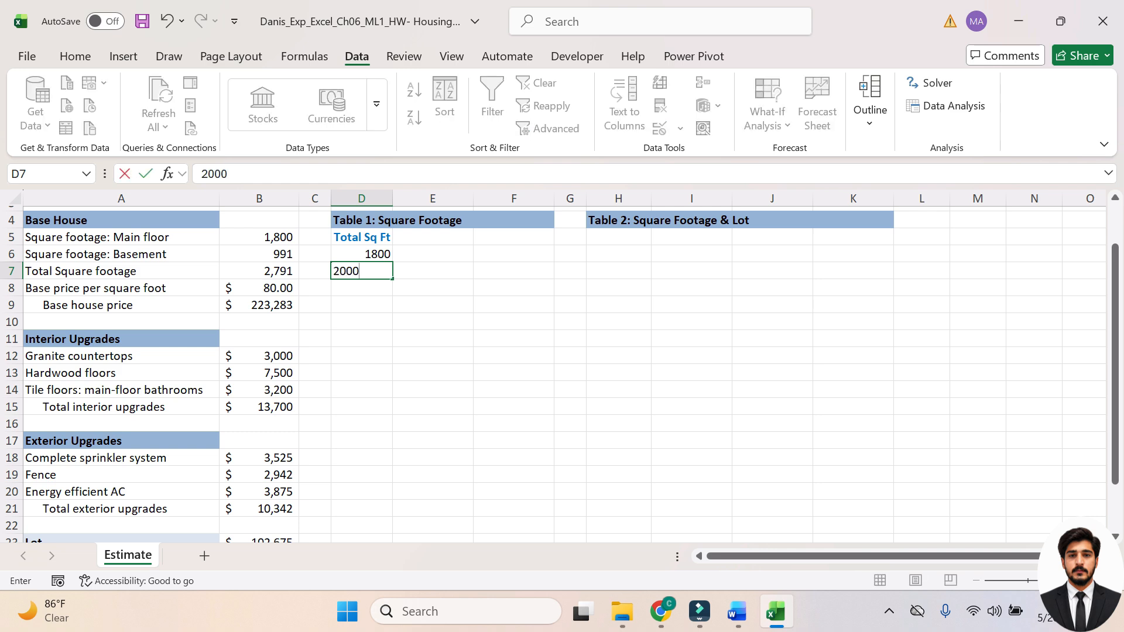
key("Return")
left_click_drag(376, 254, 388, 414)
Step: Check the Word instructions, then return to Excel and undo the series fill and the 2000 entry in D7
left_click(736, 622)
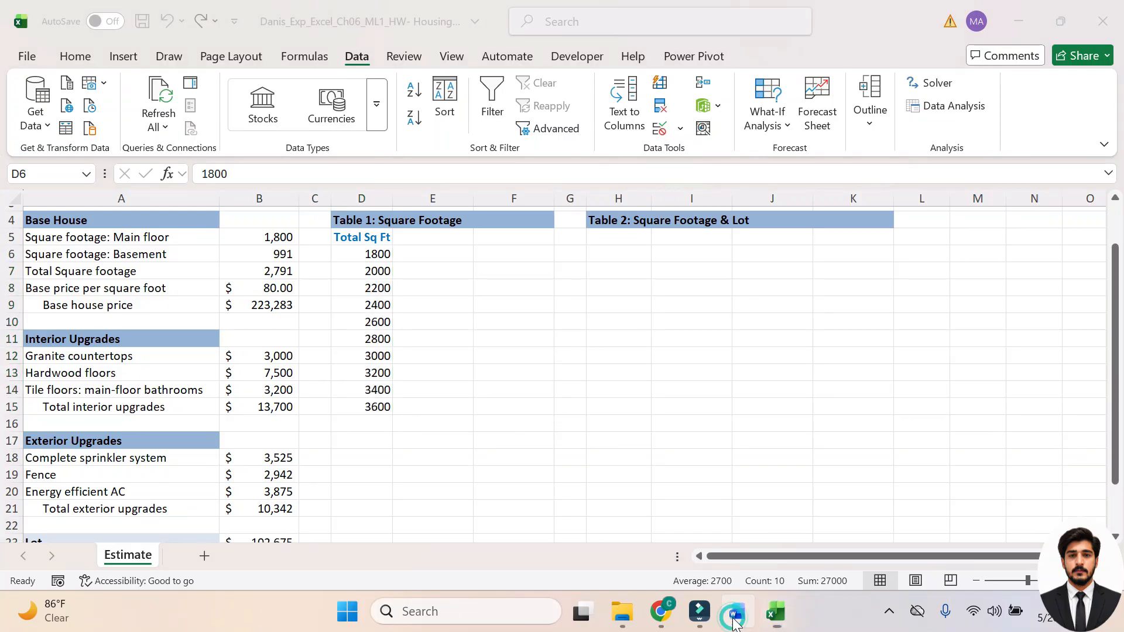
left_click(776, 612)
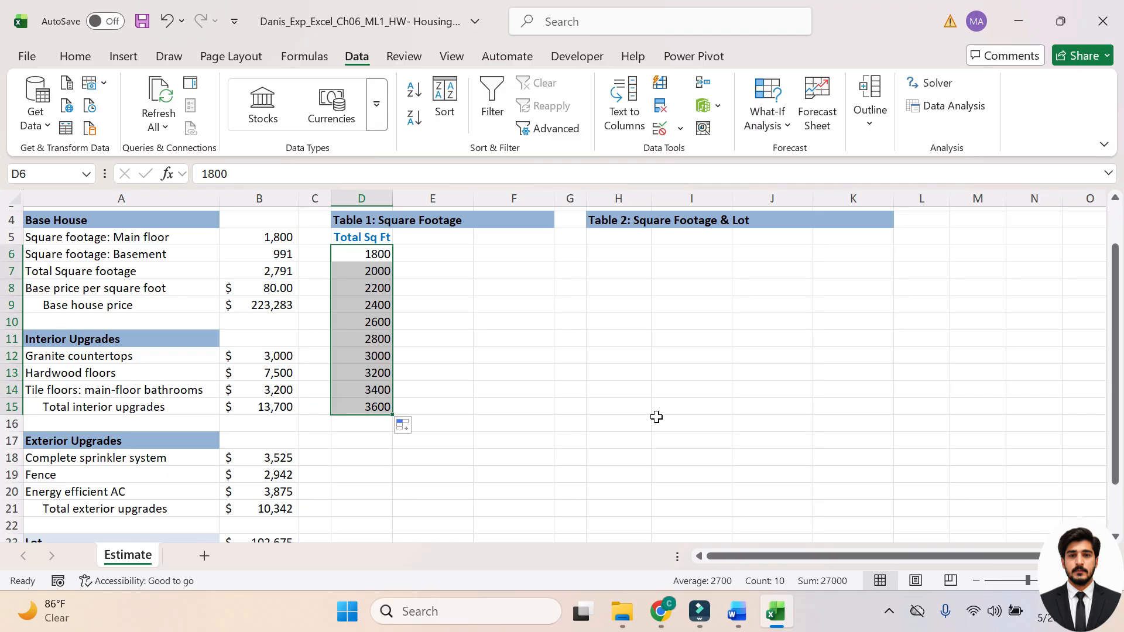
key("ctrl+z")
key("ctrl+z")
left_click(384, 255)
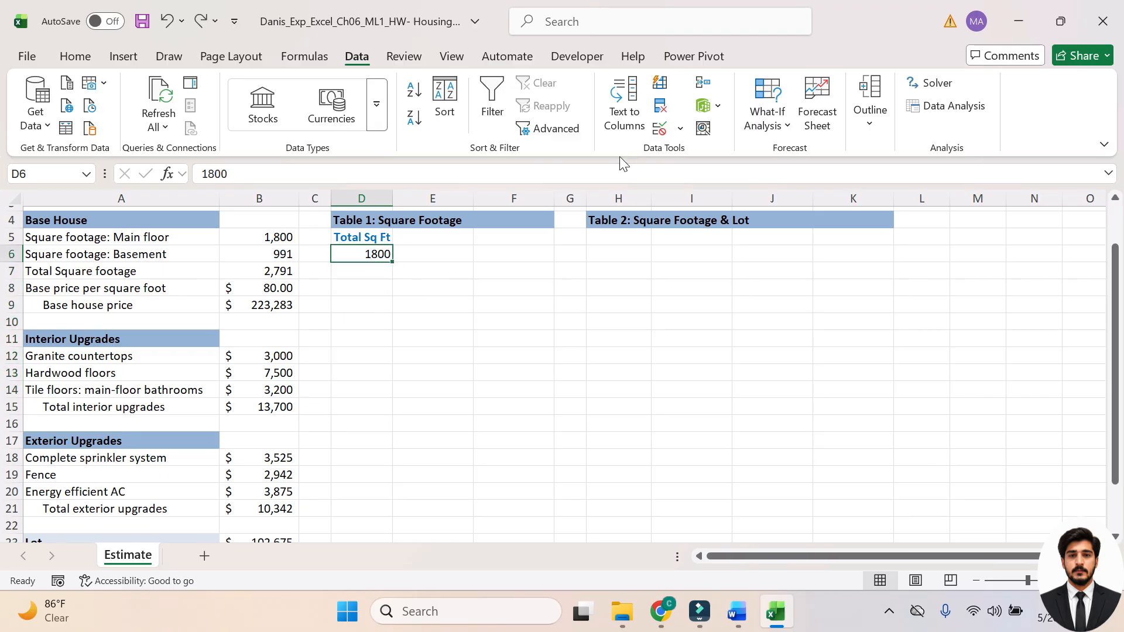
Step: Try to extend the total square footage series from cell D6 with the Series fill command
left_click(75, 56)
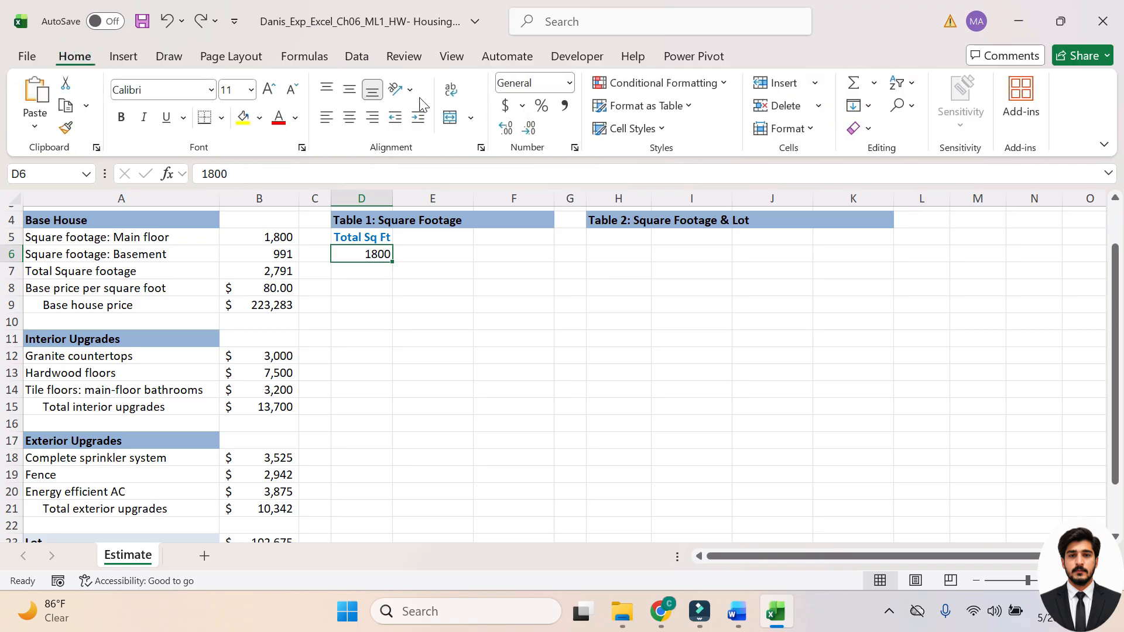
left_click(870, 130)
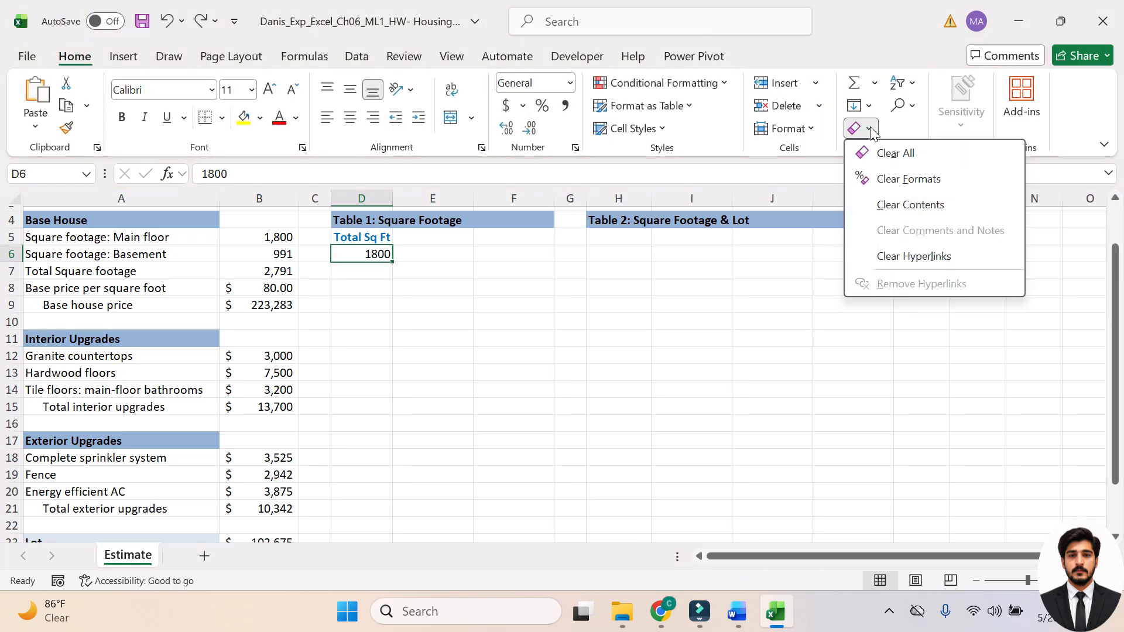
left_click(870, 106)
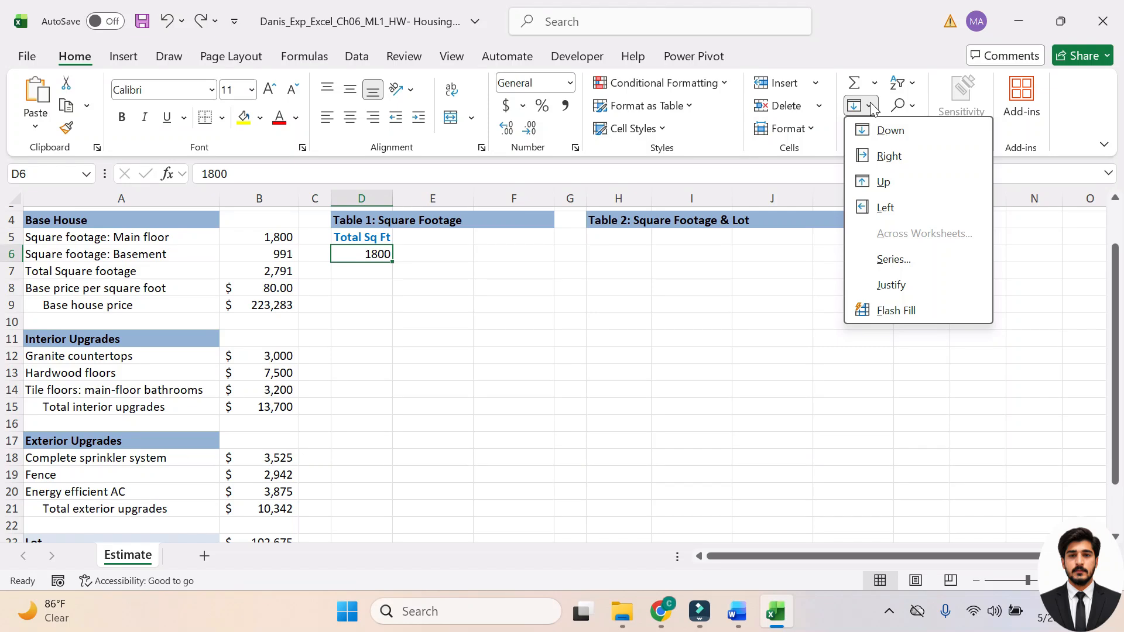
left_click(870, 105)
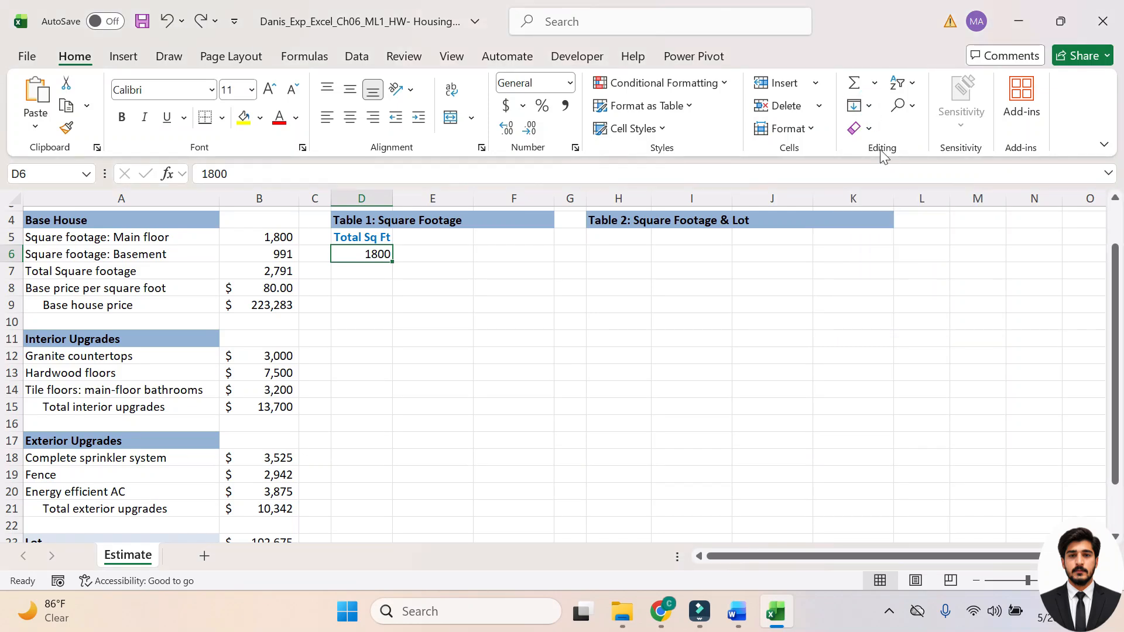
left_click(870, 106)
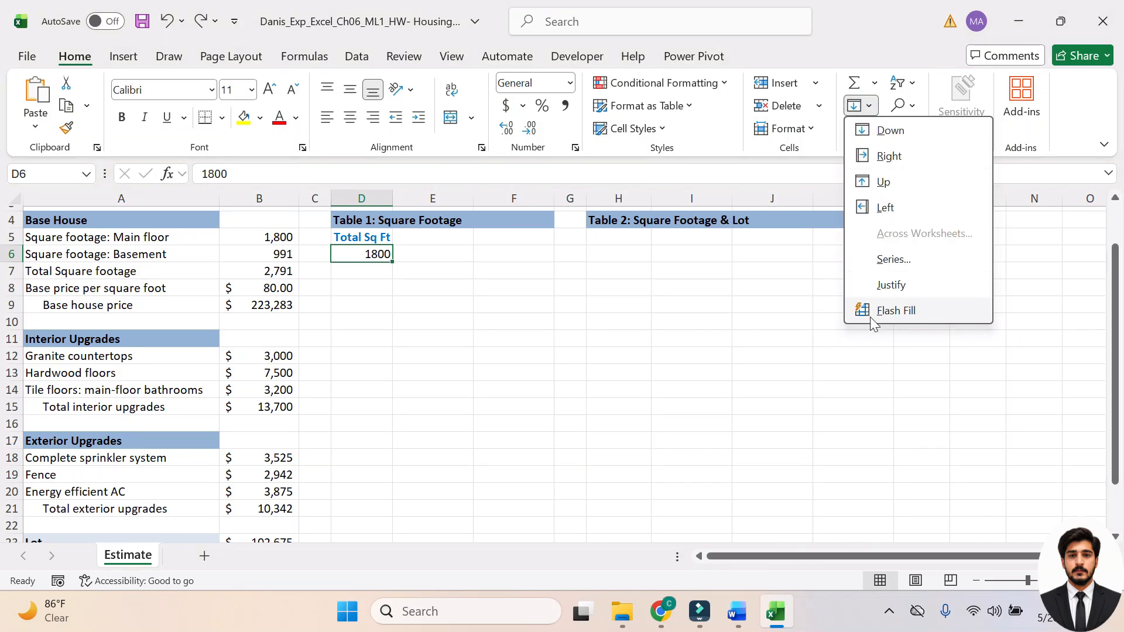
left_click(906, 314)
left_click(706, 188)
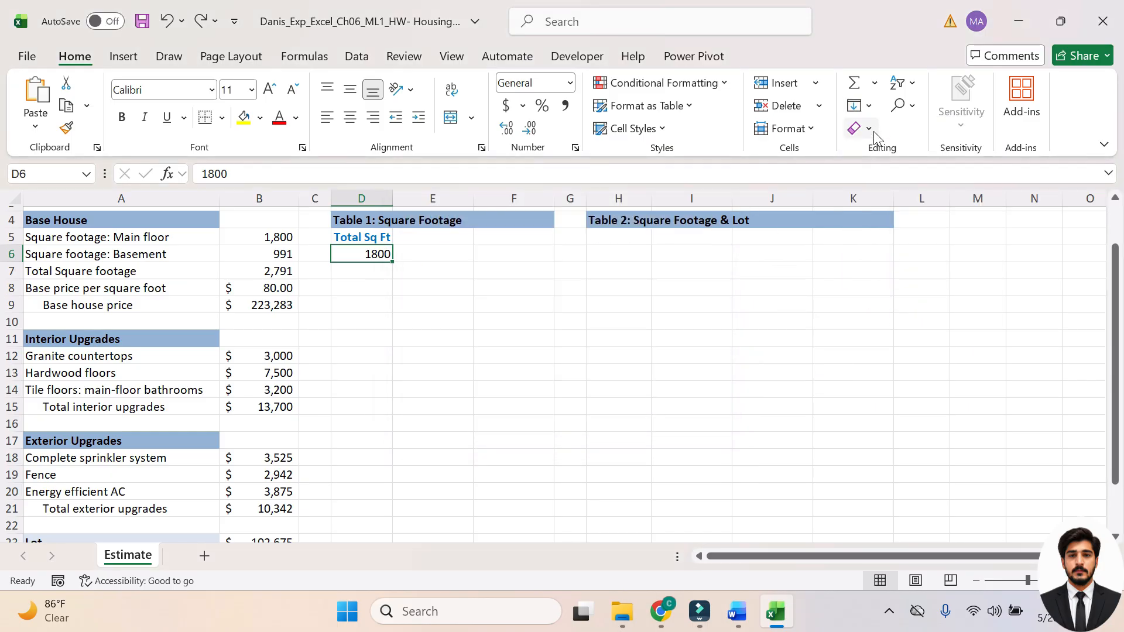
left_click(868, 106)
left_click(897, 256)
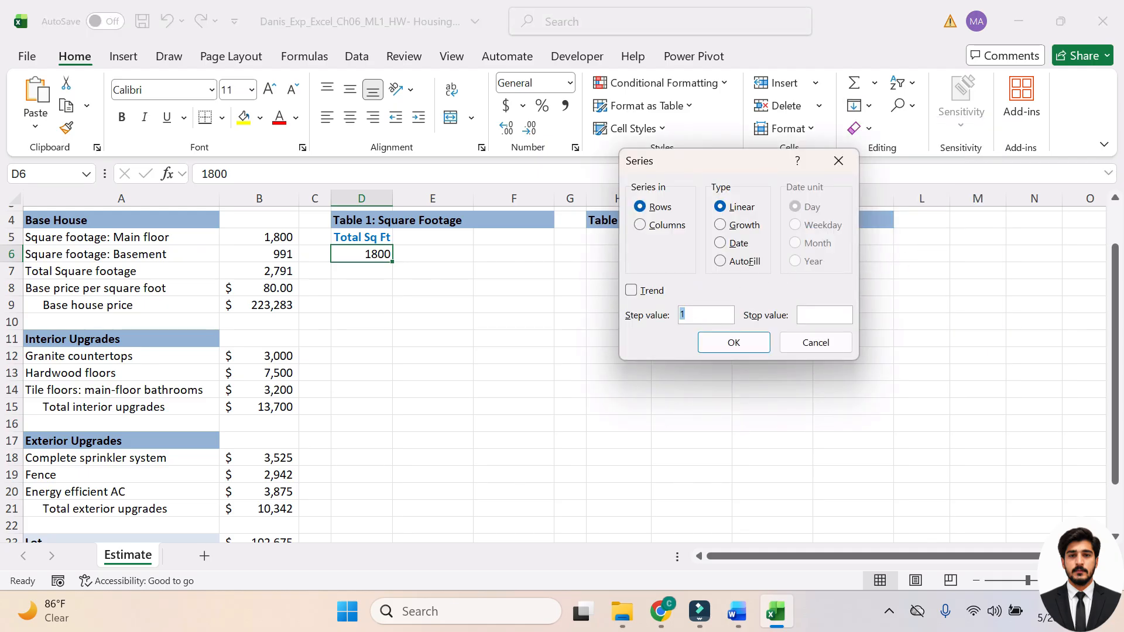
left_click(820, 315)
left_click(734, 343)
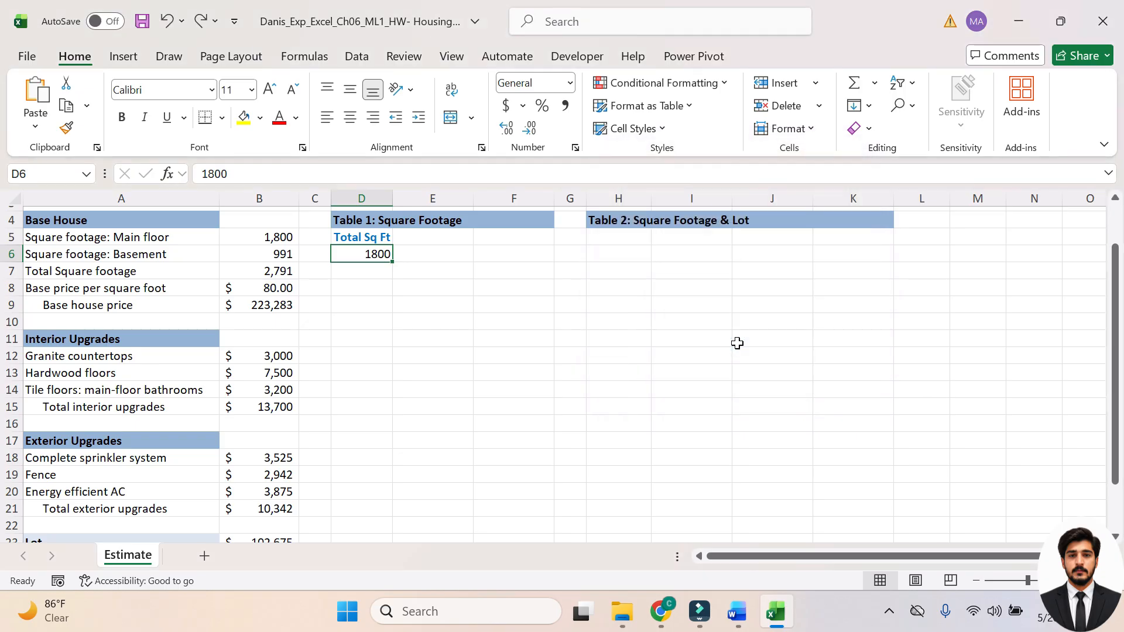
Step: Clear cell D6 and re-enter 1800 as the first total square footage value
key("Delete")
left_click(512, 306)
left_click(368, 253)
type("1800")
key("Return")
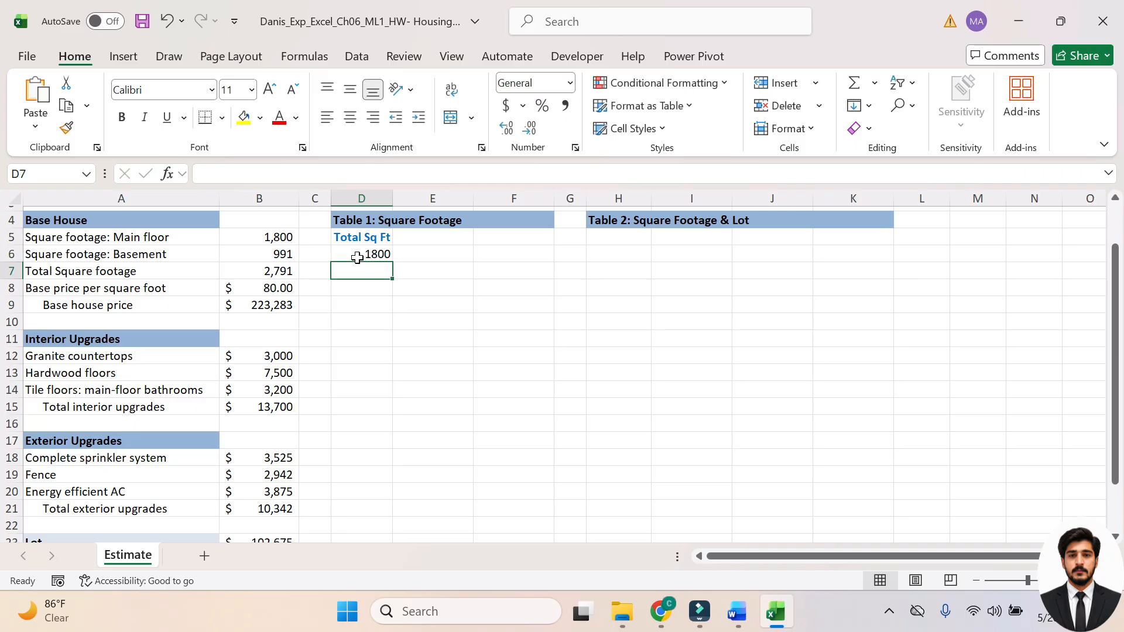
Step: Enter 2000 in cell D7 and fill the D6:D7 series down through D15
left_click(365, 273)
type("2000")
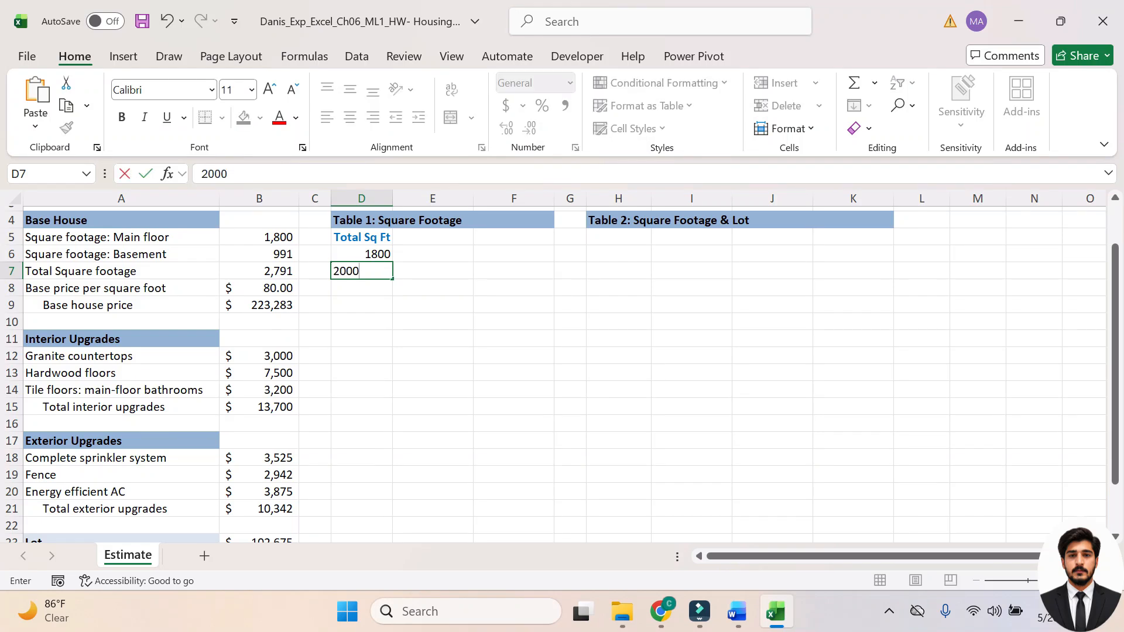
key("Return")
left_click_drag(372, 254, 401, 417)
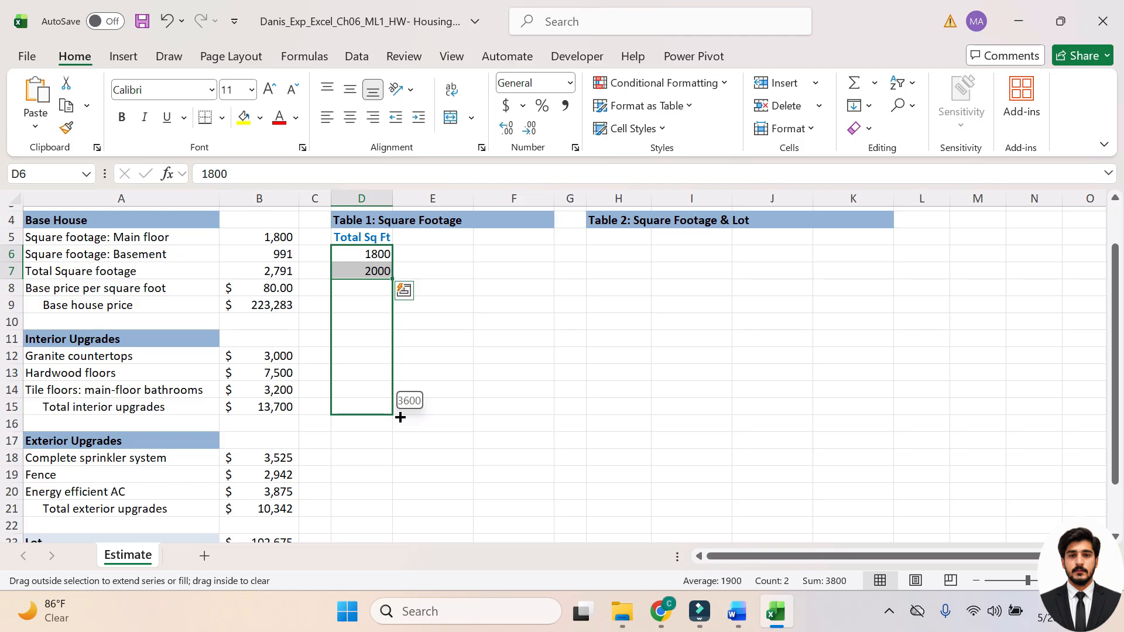
left_click_drag(400, 417, 401, 418)
Step: Check the step 5 formatting instruction in Word, then apply the standard Blue font color to D6:D15 in Excel
left_click(737, 612)
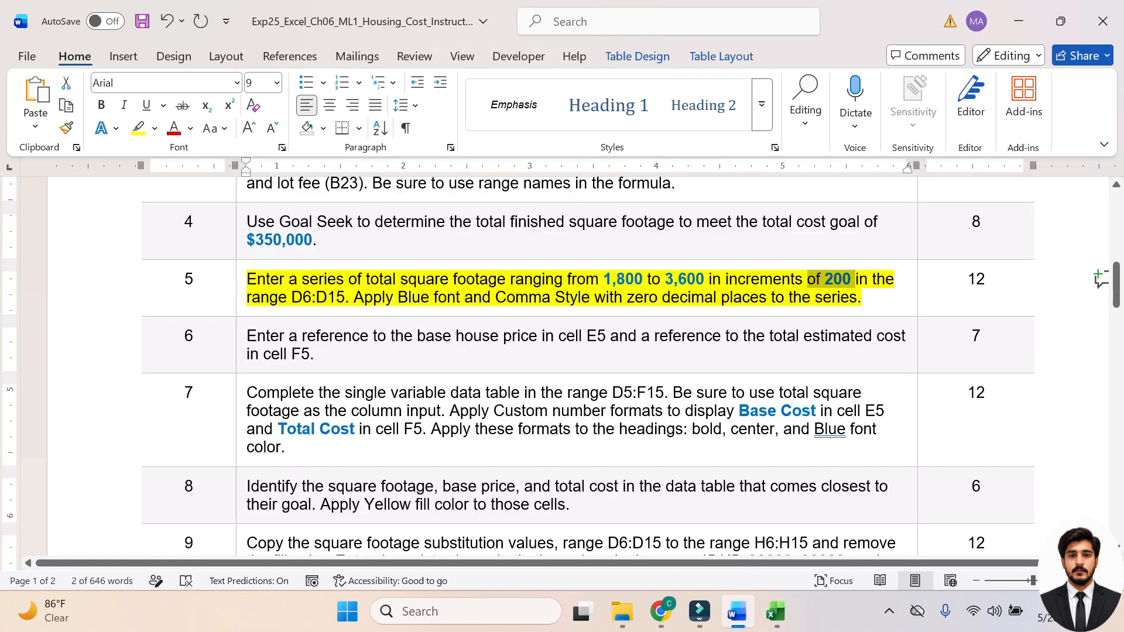
left_click_drag(353, 297, 858, 297)
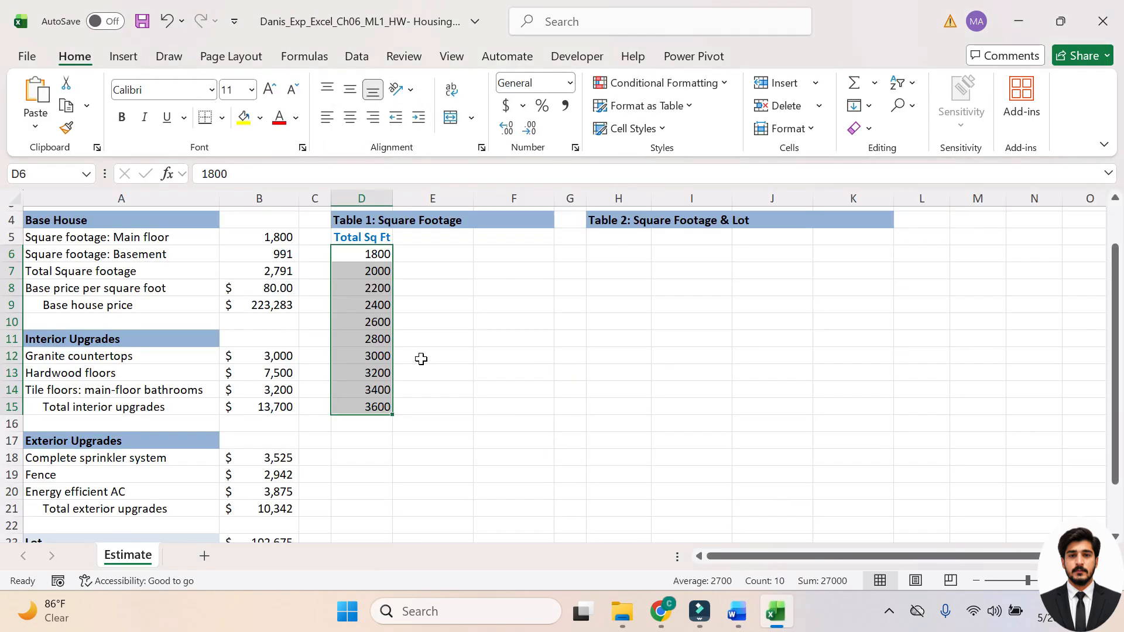
left_click(774, 611)
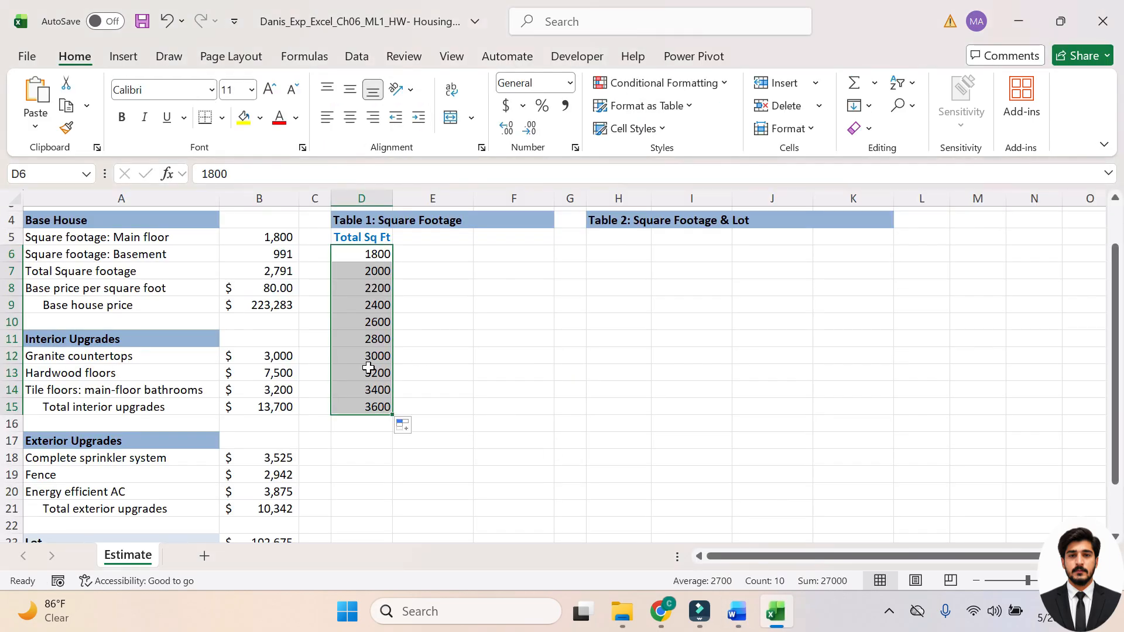
left_click(736, 620)
key("alt+Tab")
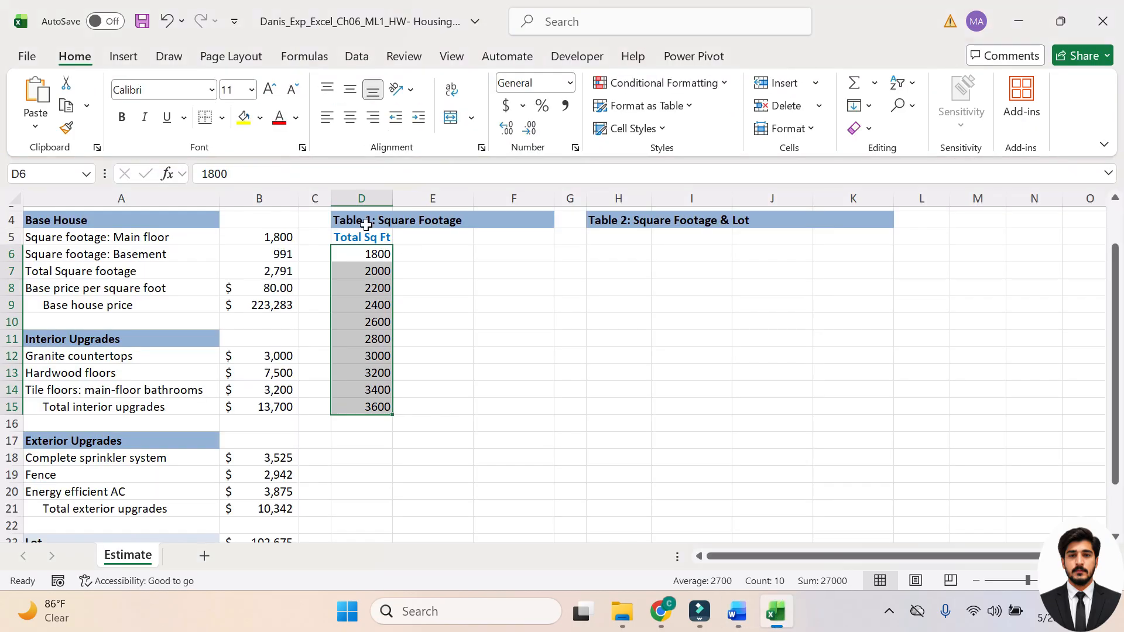
left_click(295, 118)
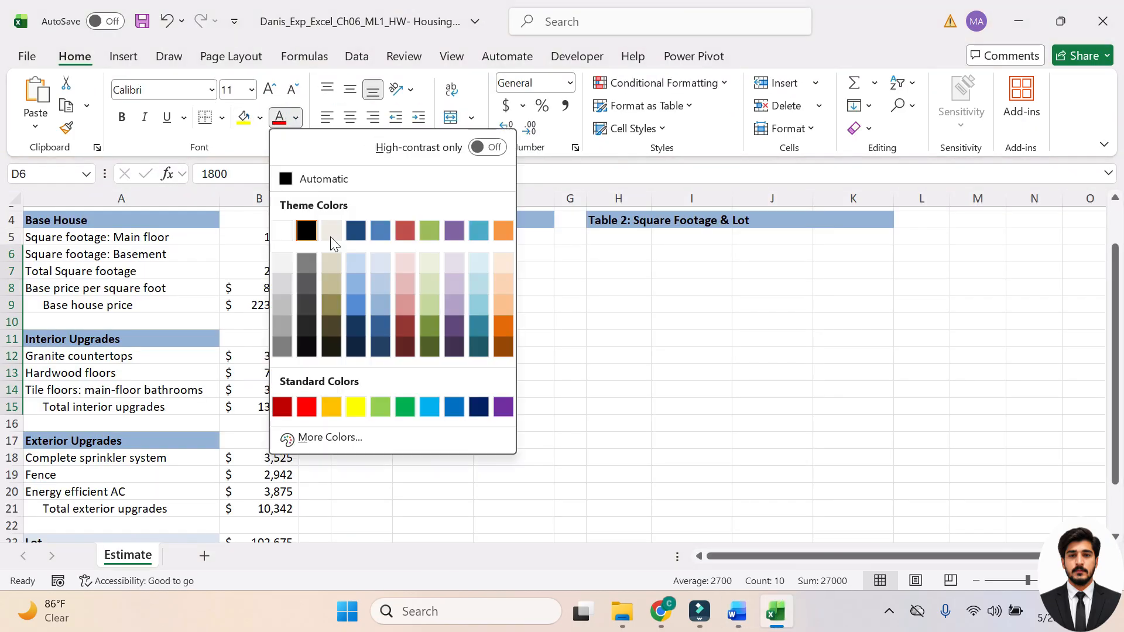
left_click(453, 405)
Step: Recheck the number format in the Word instructions, then apply Comma Style with zero decimal places to D6:D15 in Excel
left_click(736, 611)
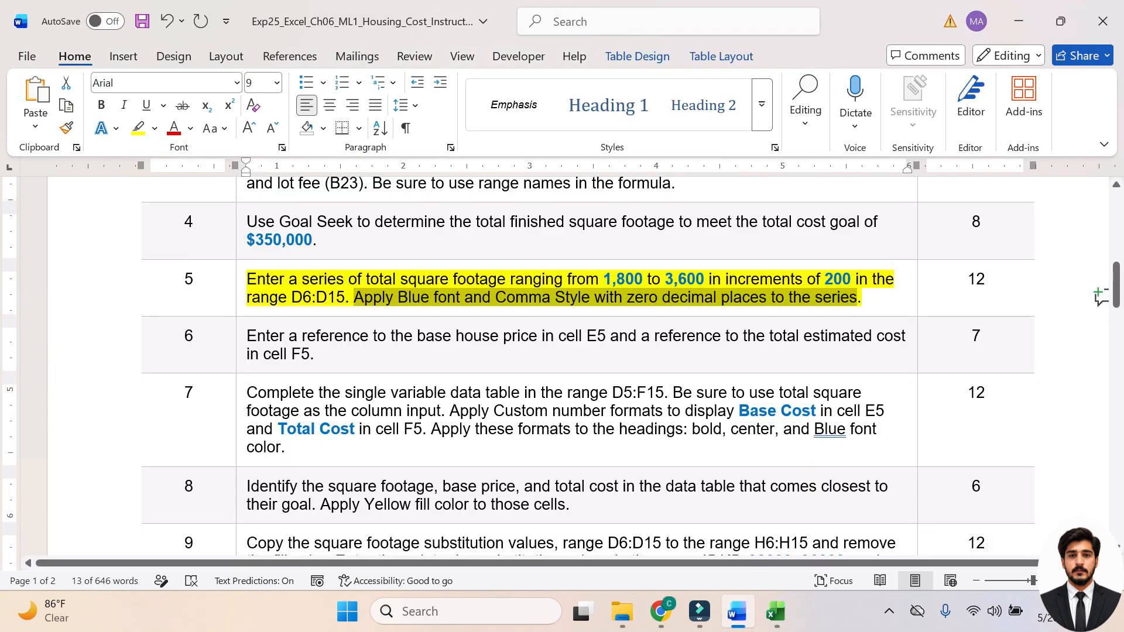
key("alt+Tab")
left_click(567, 107)
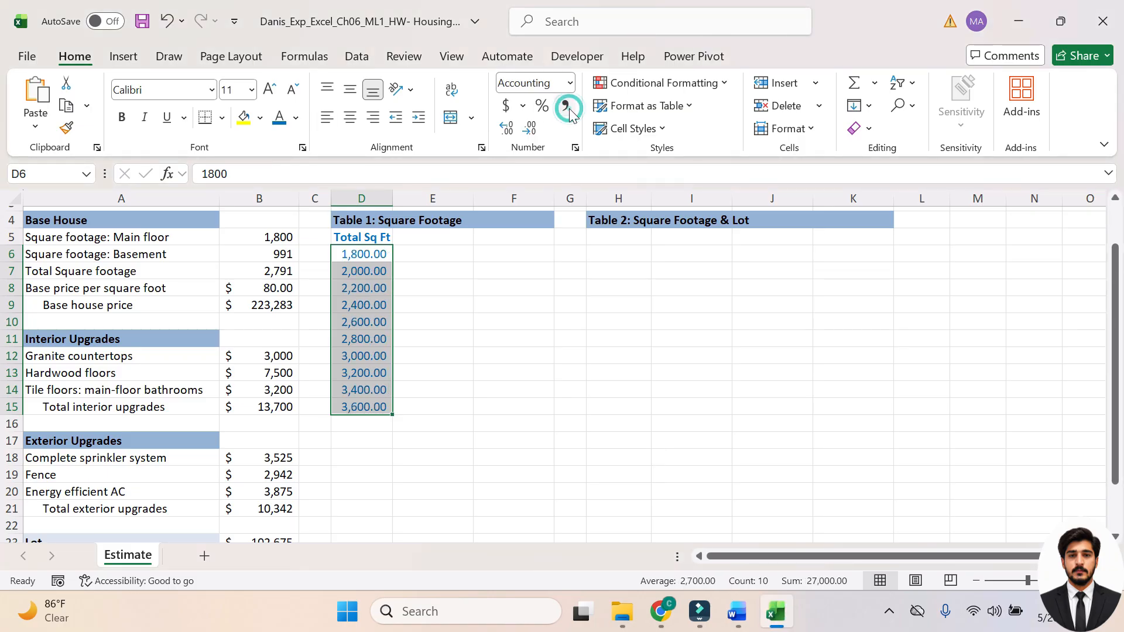
left_click(736, 611)
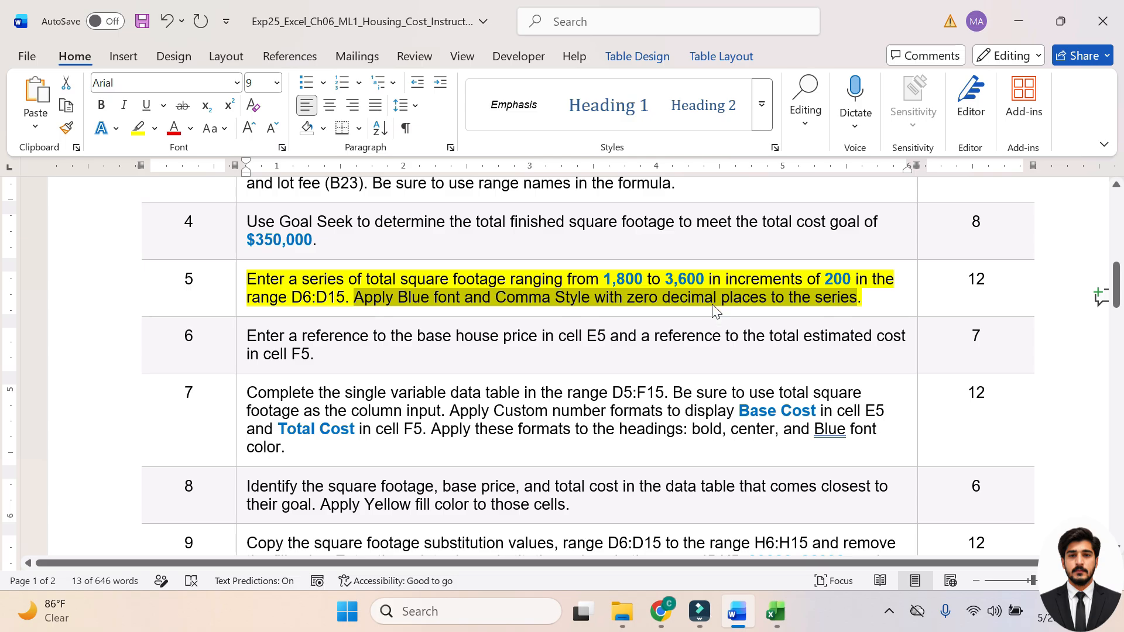
left_click(775, 612)
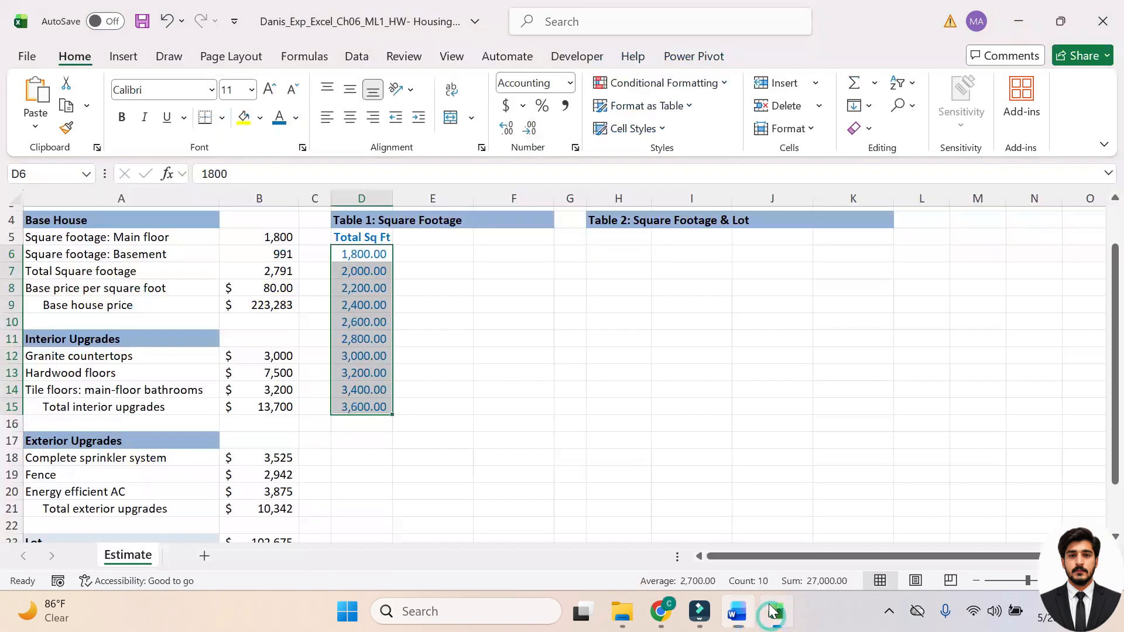
left_click(529, 130)
left_click(530, 130)
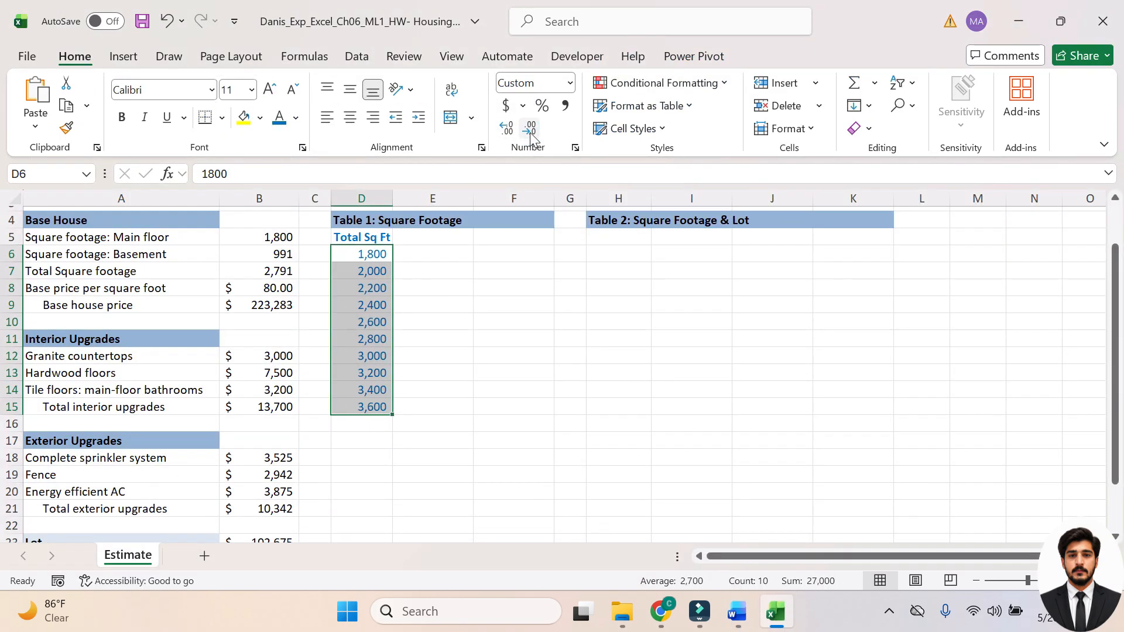
Step: In the Word instructions, remove the highlight from step 5 and highlight the step 6 cell reference instruction in yellow
left_click(735, 610)
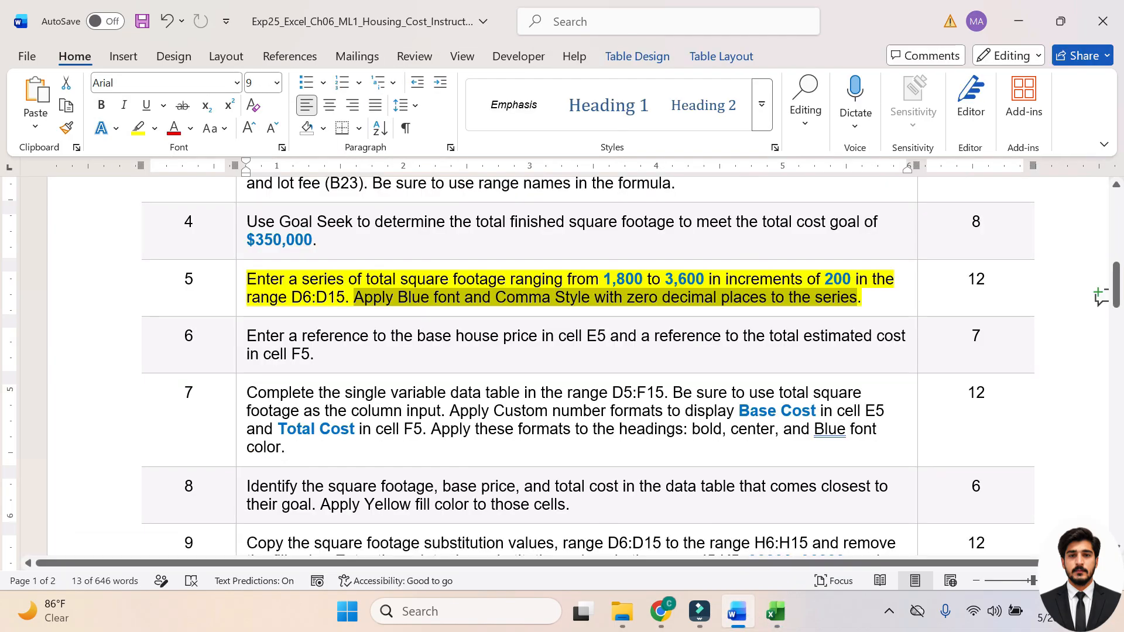
key("ctrl+z")
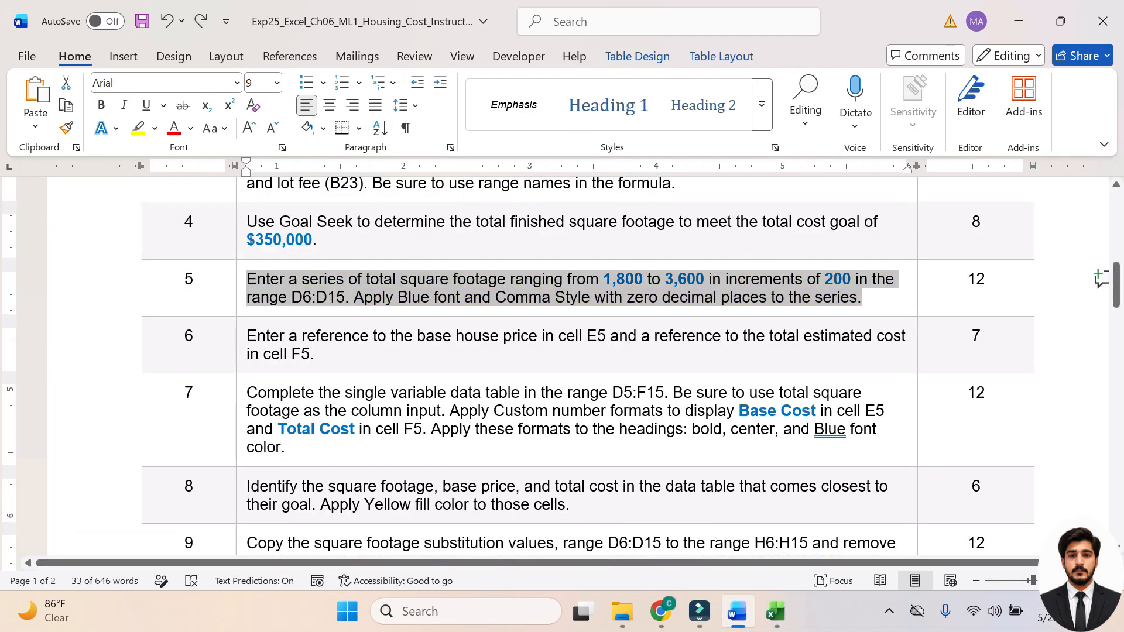
triple_click(327, 359)
key("ctrl+alt+h")
left_click(339, 372)
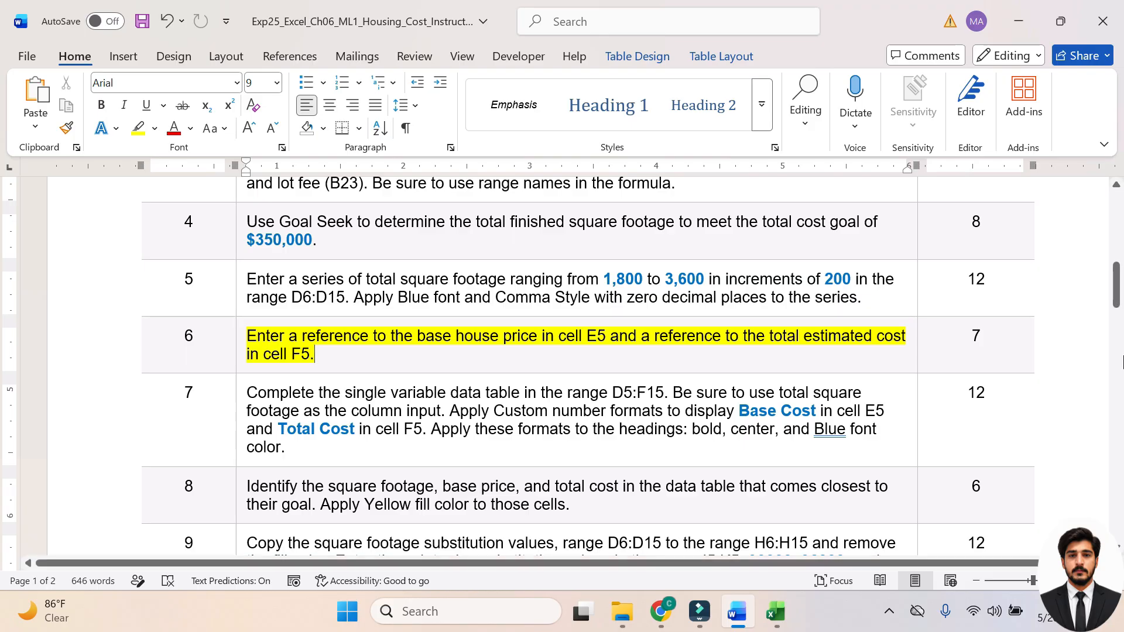
Step: Check the step 6 wording in Word and enter =Base in Excel cell E5 as the reference to the base house price in B9
left_click(776, 612)
left_click(456, 241)
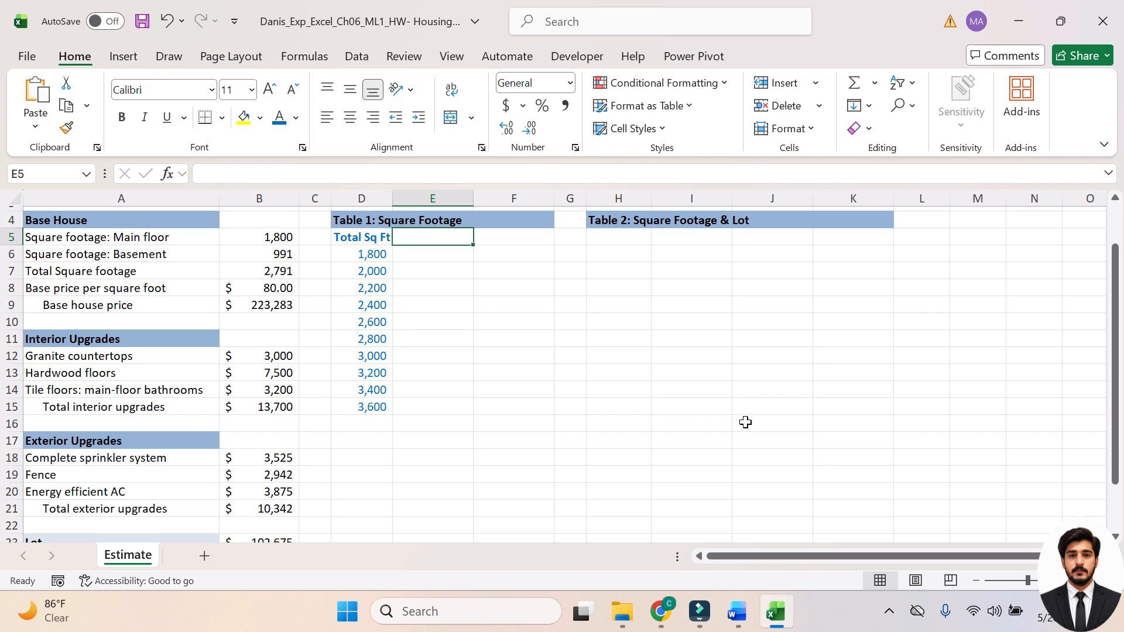
type("=")
left_click(736, 611)
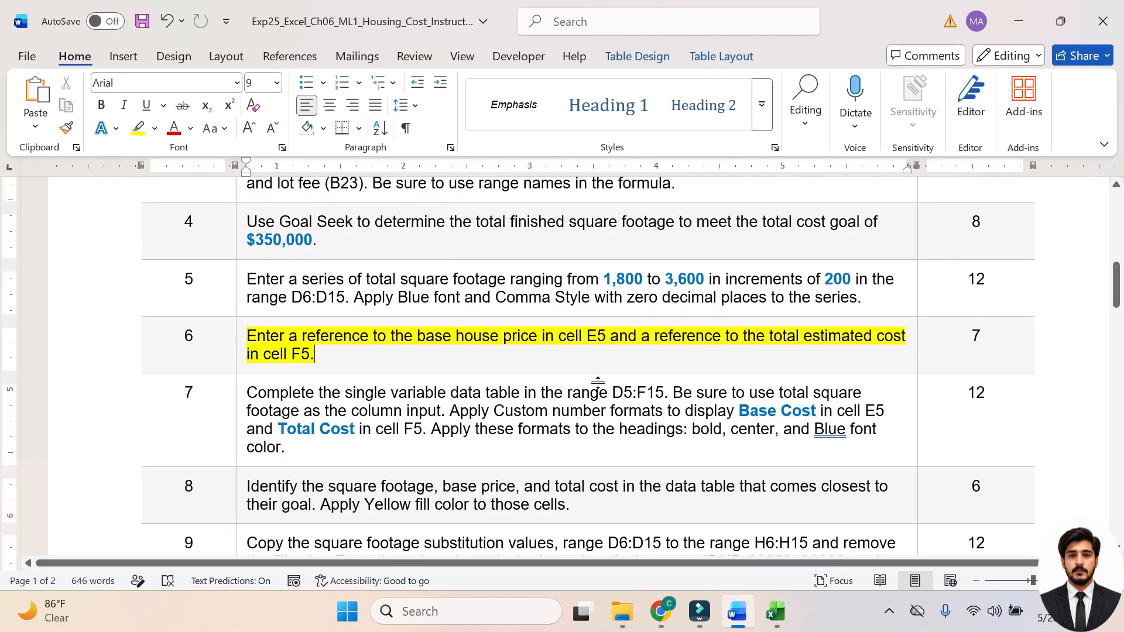
left_click_drag(418, 336, 540, 339)
left_click(763, 622)
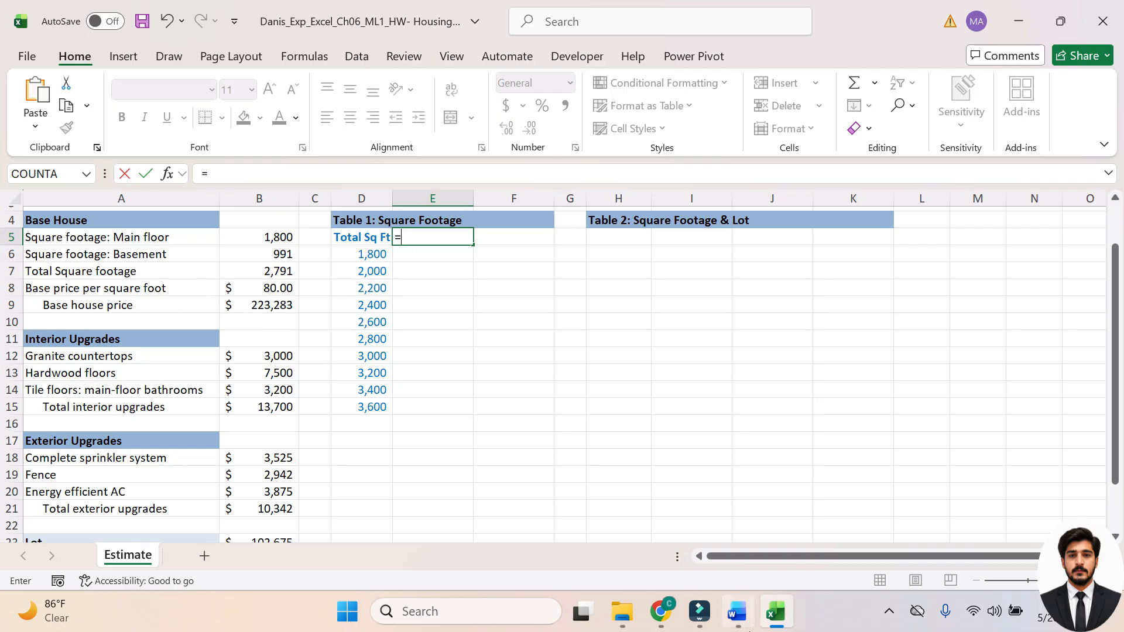
left_click(696, 539)
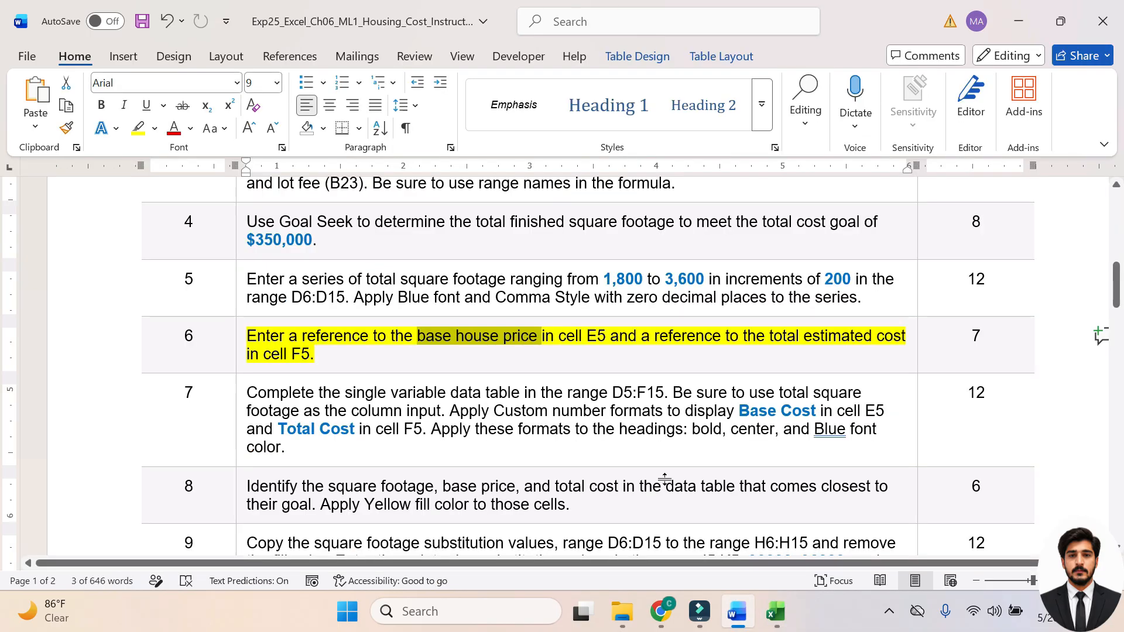
left_click(732, 609)
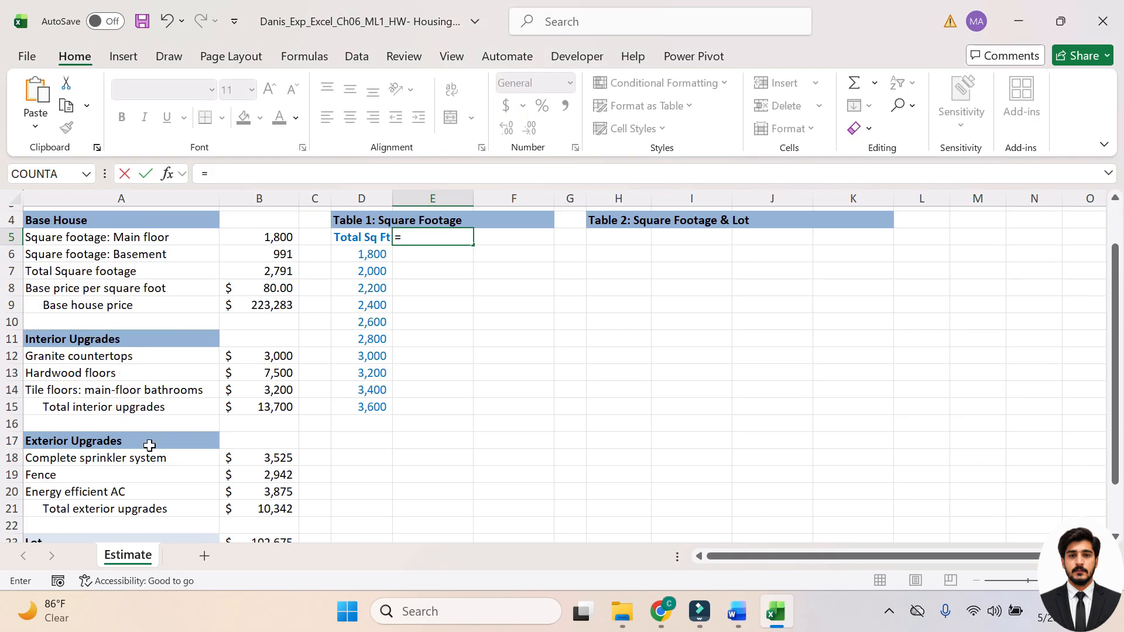
scroll(148, 444, "down", 2)
scroll(150, 445, "up", 3)
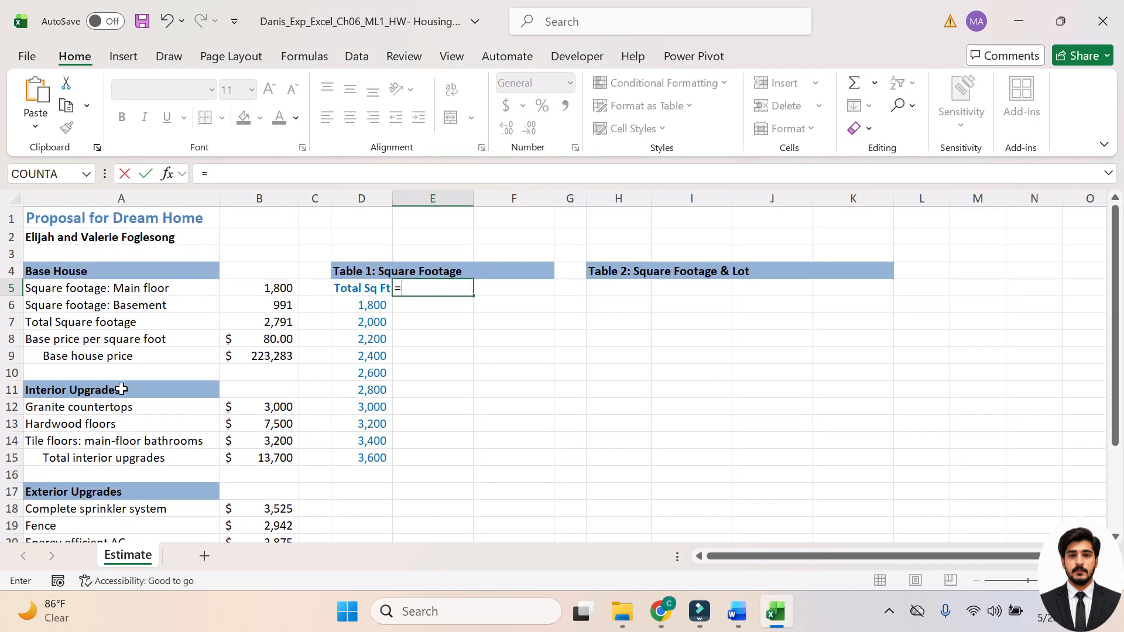
left_click(275, 355)
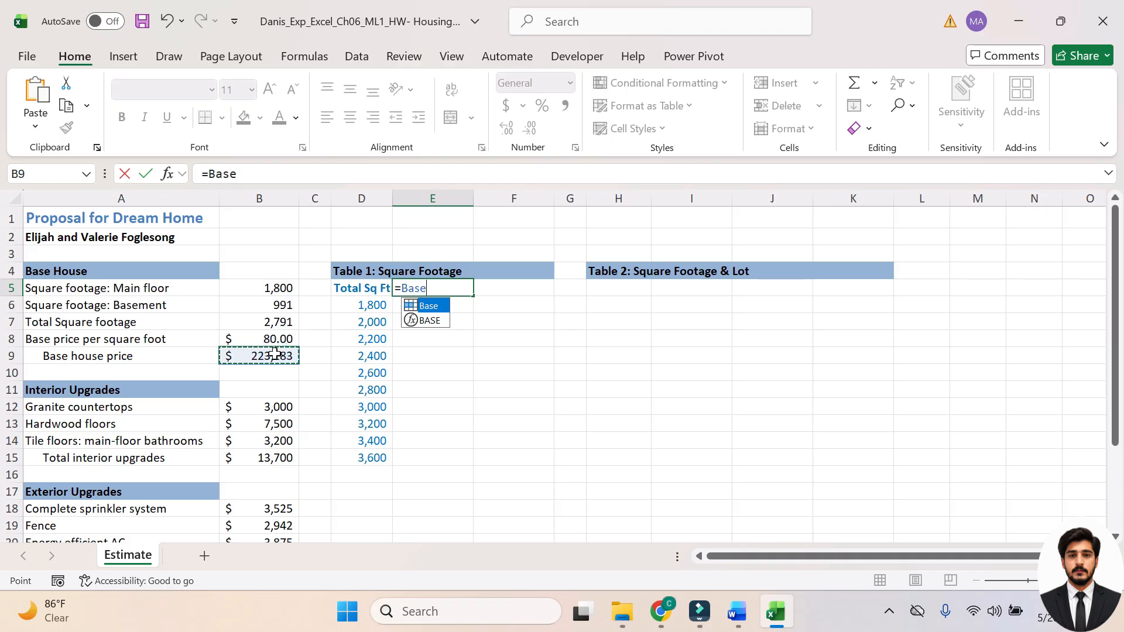
key("Return")
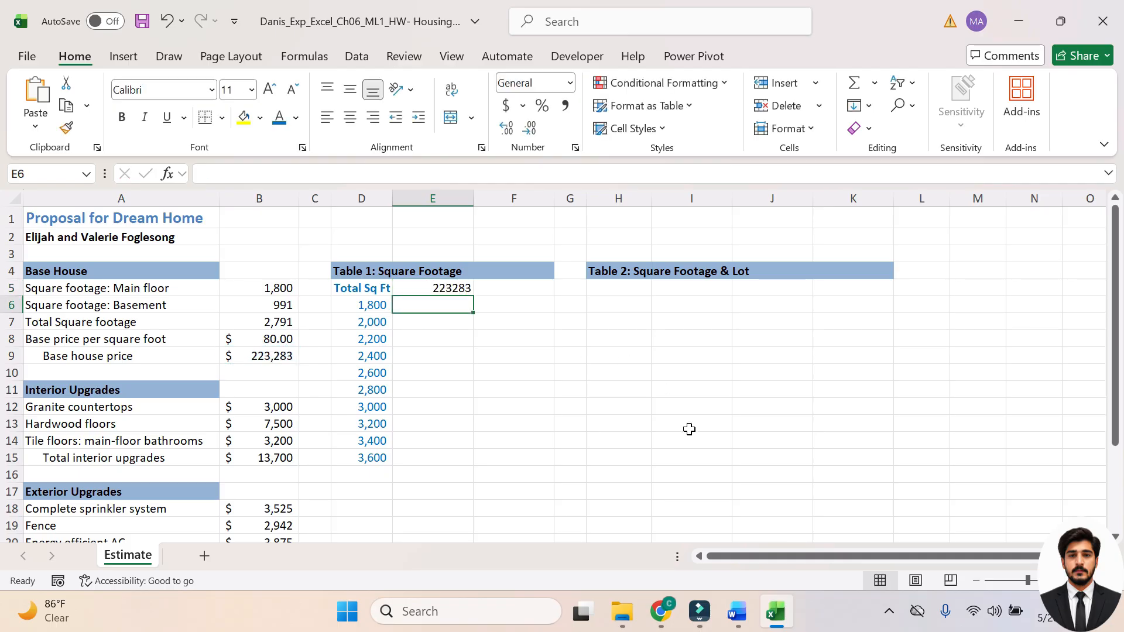
Step: Check the rest of step 6 in Word and enter =B25 in Excel cell F5 as the reference to the total estimated cost
left_click(444, 288)
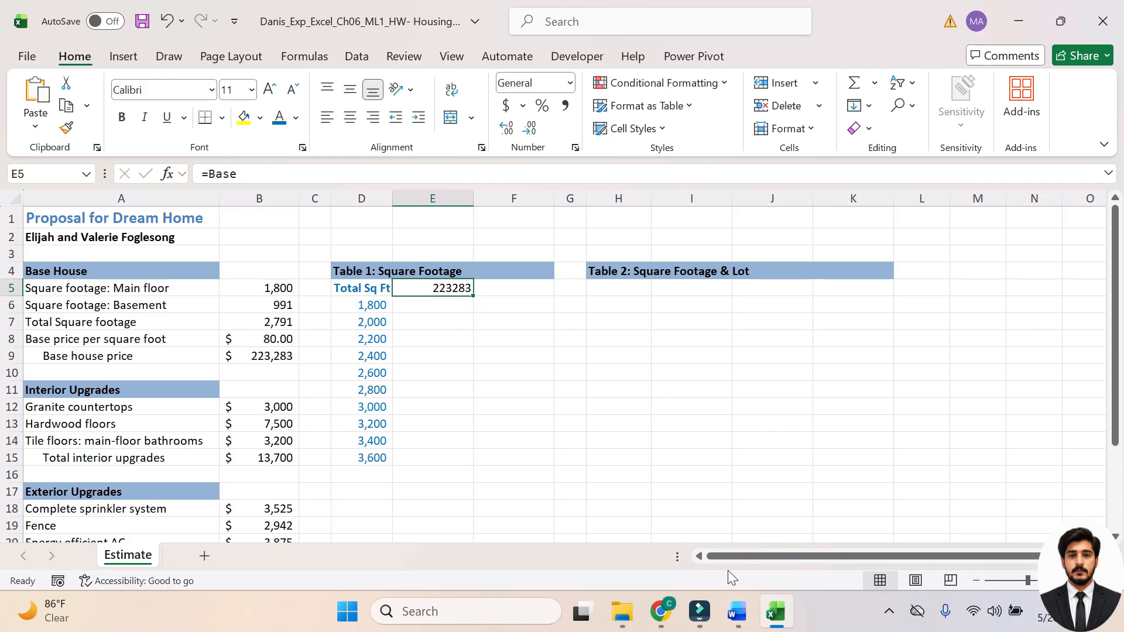
left_click(736, 611)
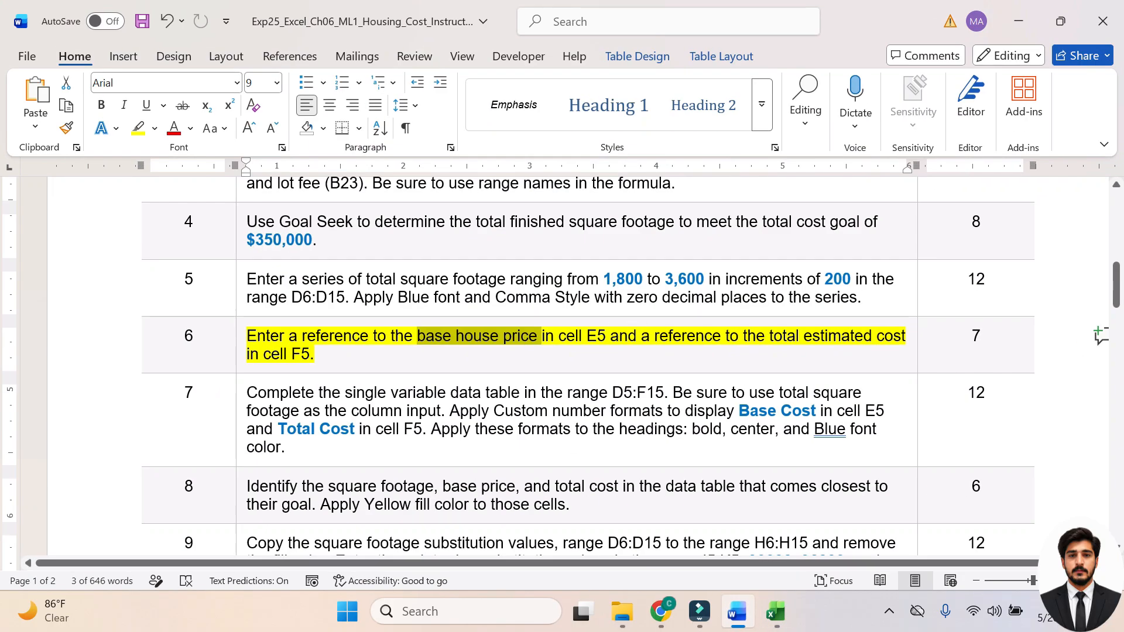
left_click(597, 336)
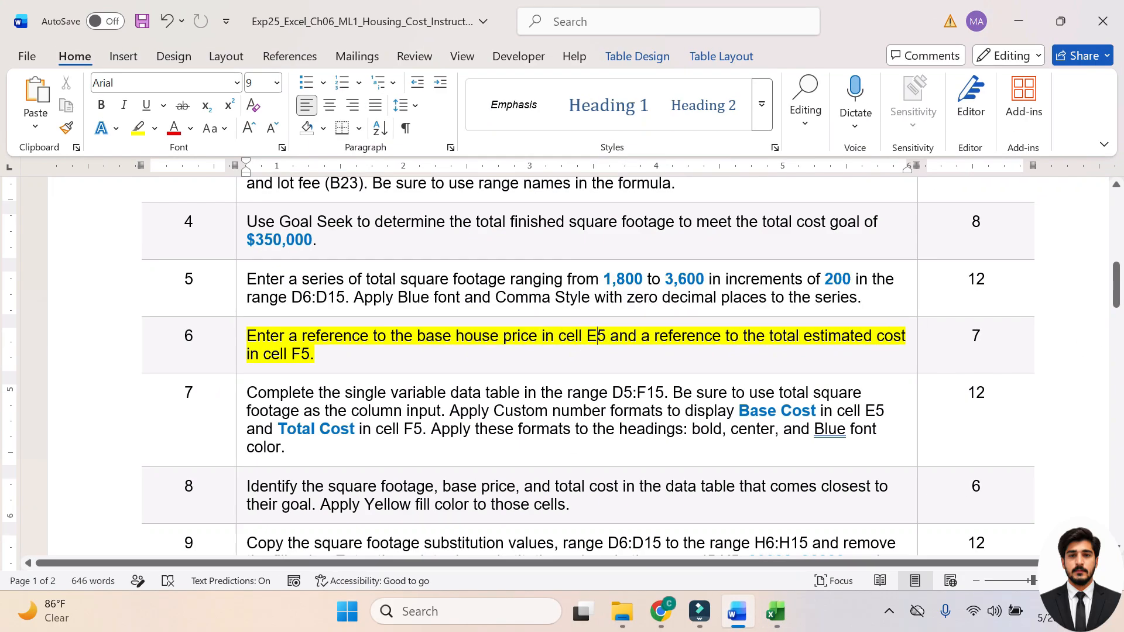
left_click_drag(641, 336, 319, 356)
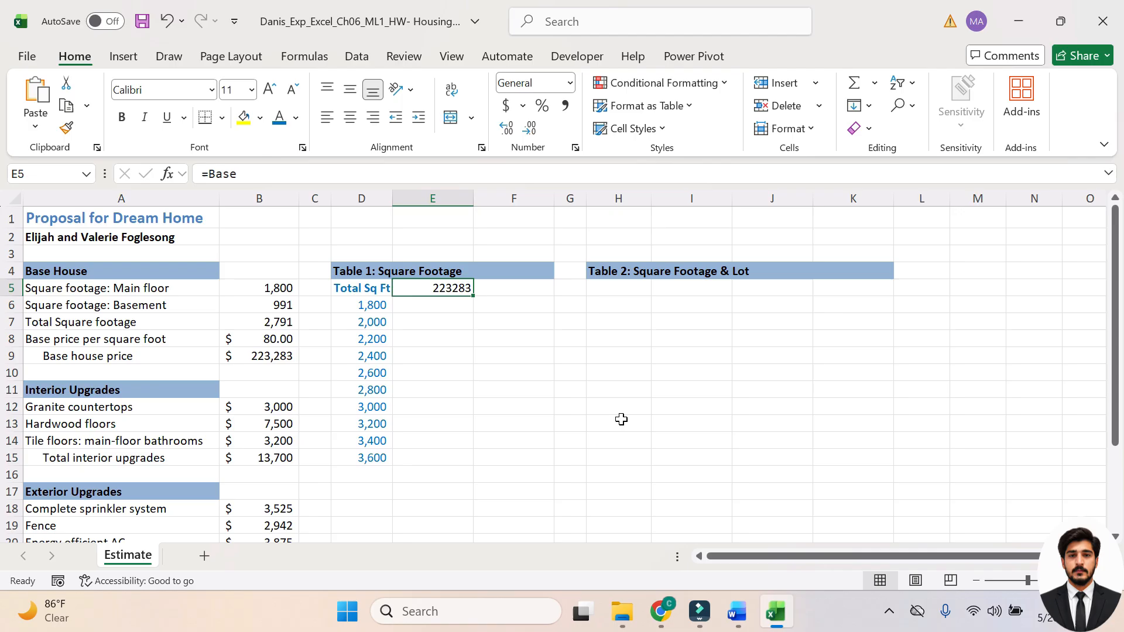
left_click(775, 611)
left_click(500, 285)
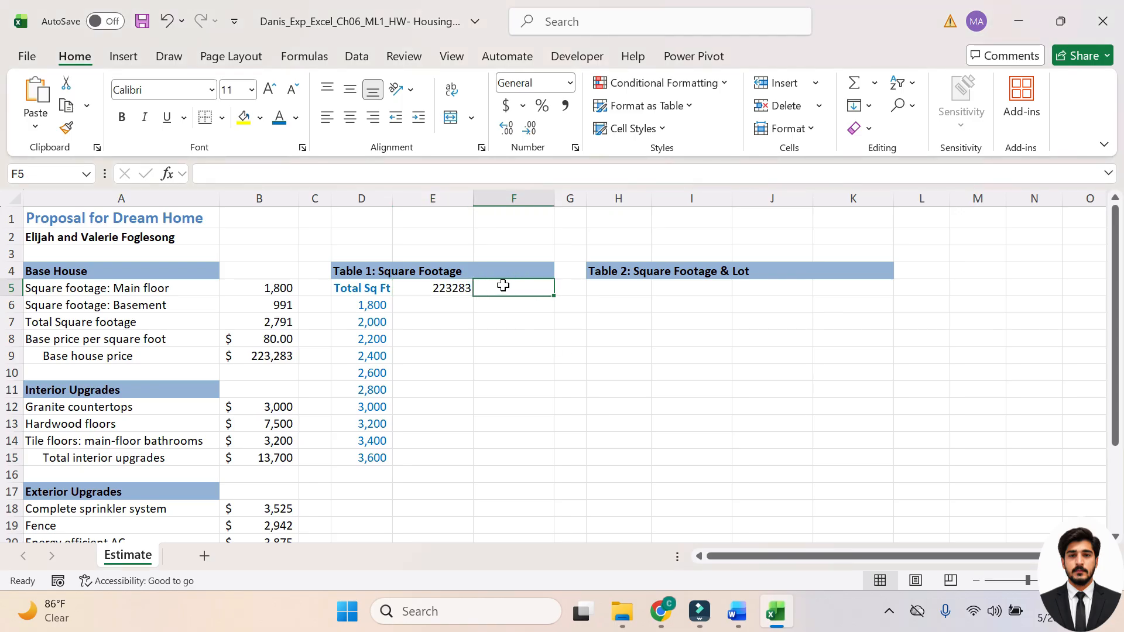
type("=")
left_click(737, 611)
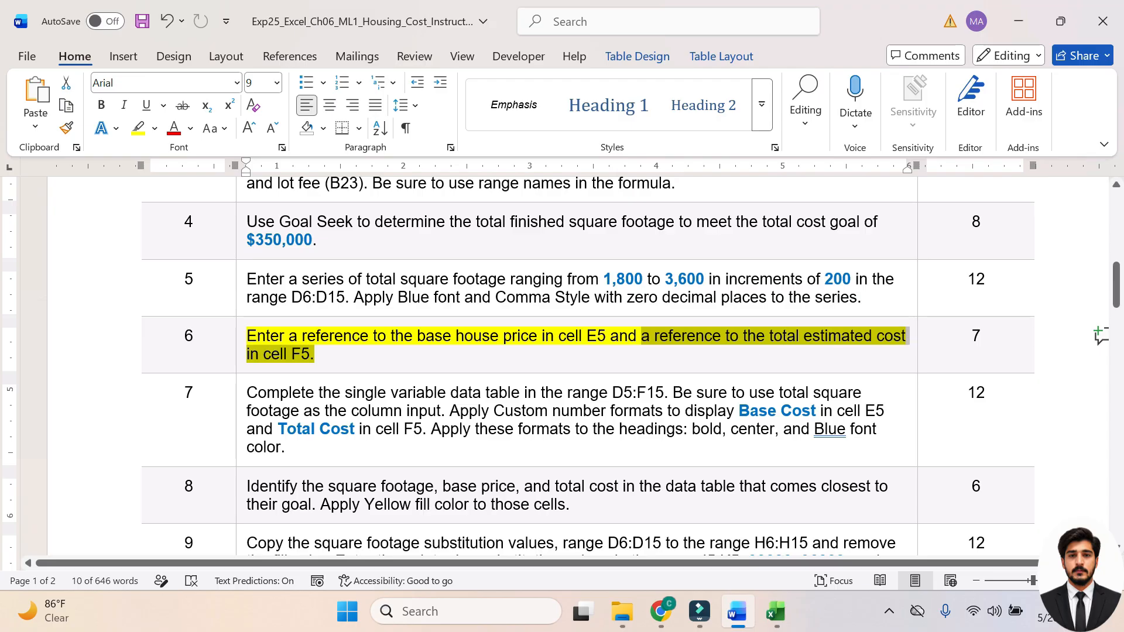
left_click(775, 611)
scroll(243, 463, "down", 5)
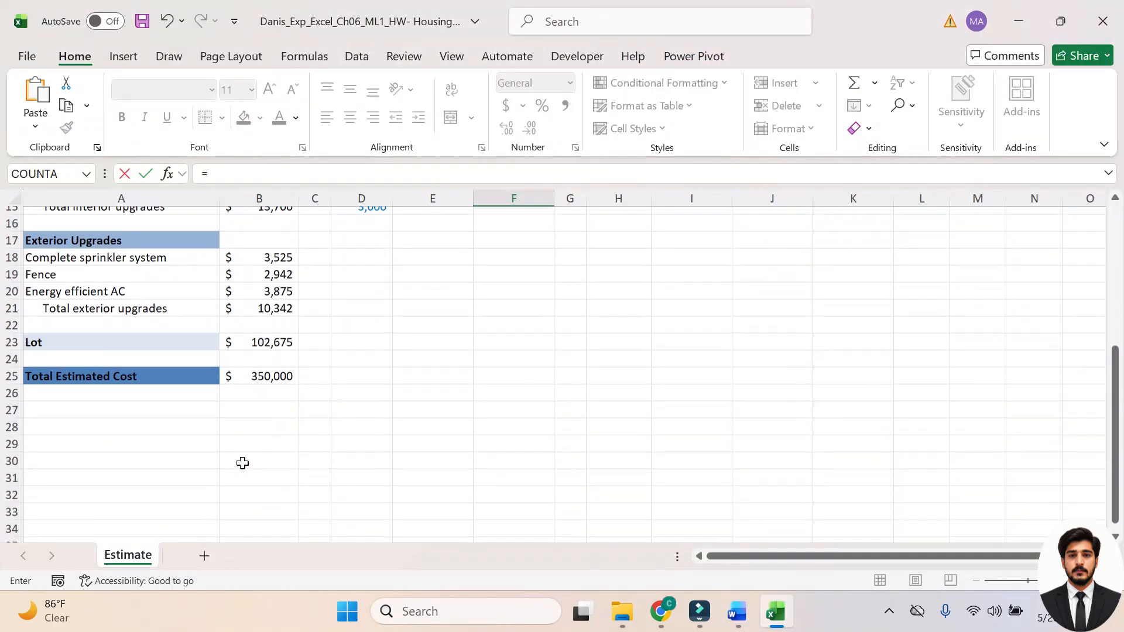
left_click(262, 372)
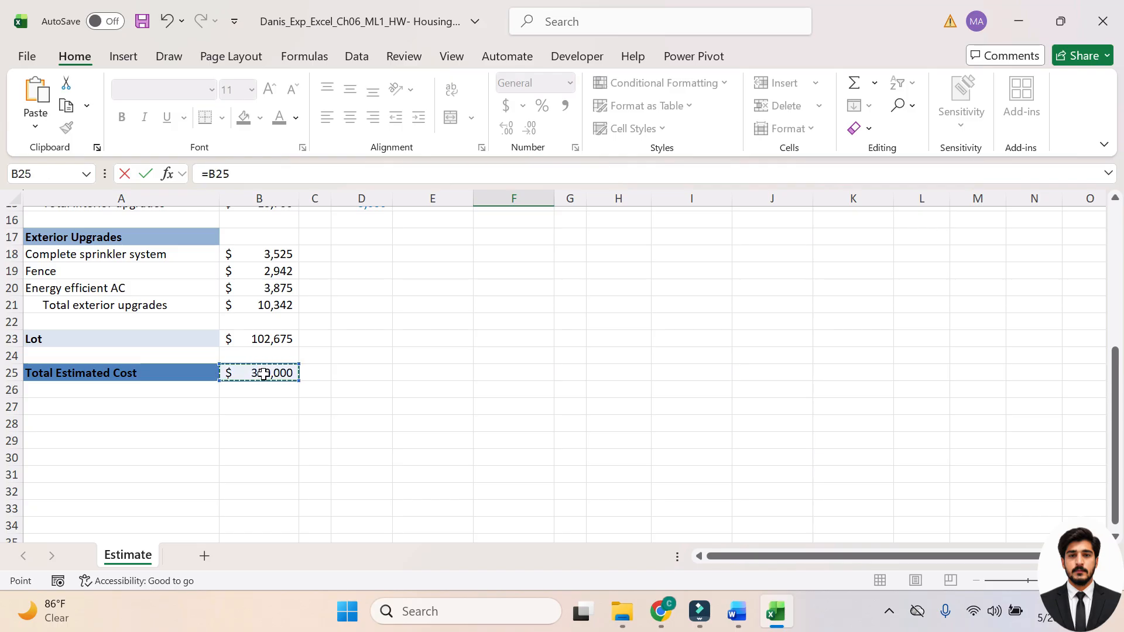
key("Return")
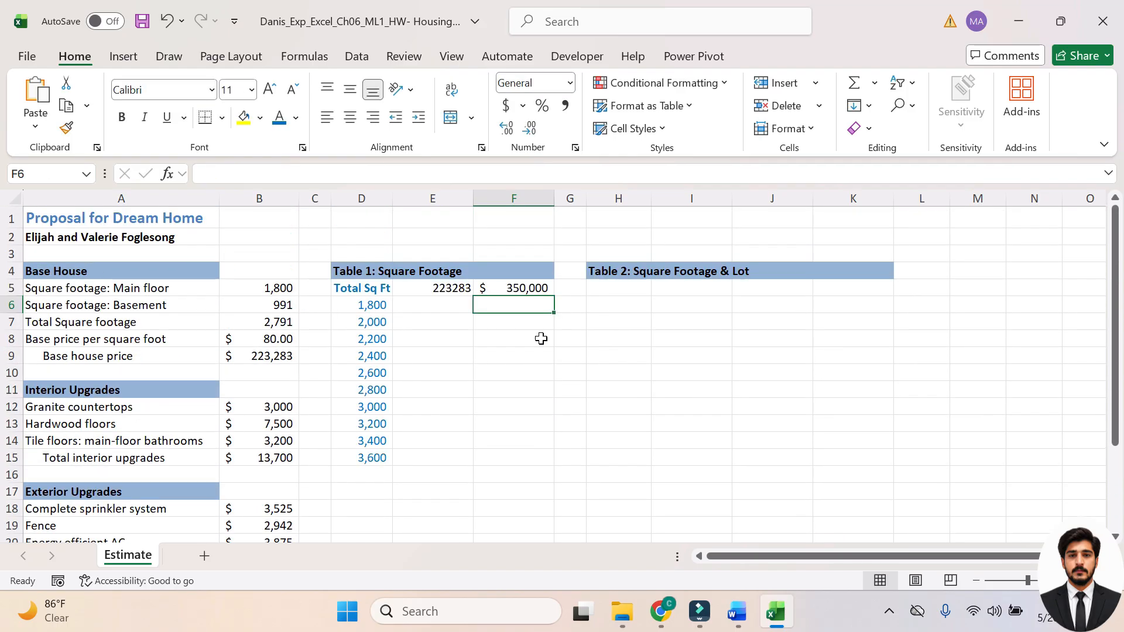
left_click(519, 287)
Step: In the Word instructions, remove the highlight from step 6 and highlight the step 7 data table instruction in yellow
left_click(743, 616)
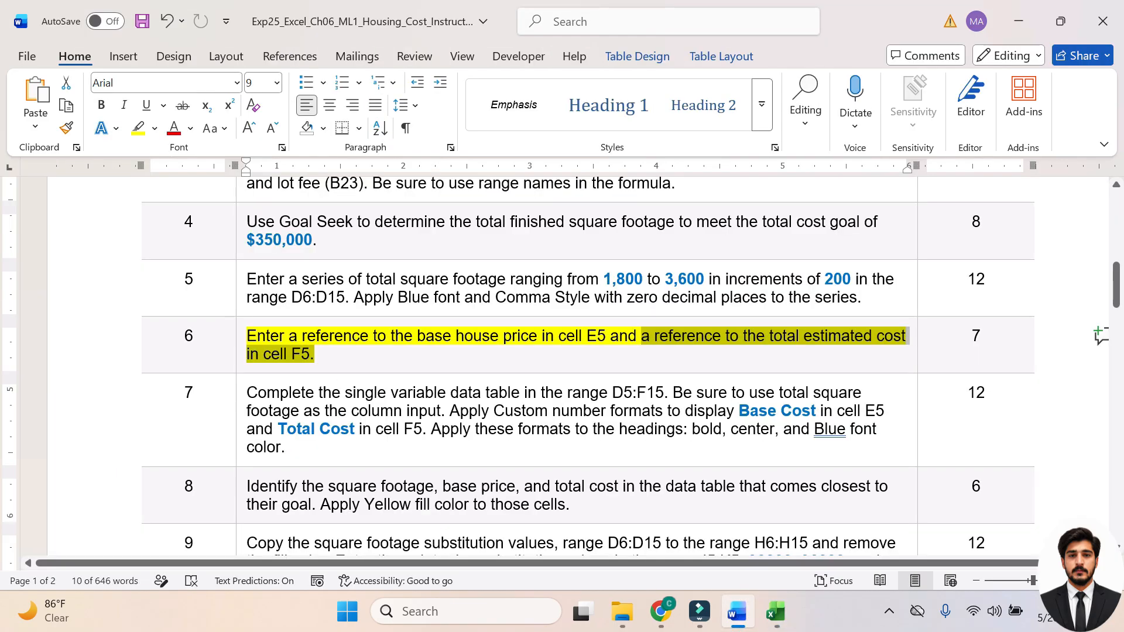
key("ctrl+z")
scroll(562, 381, "down", 1)
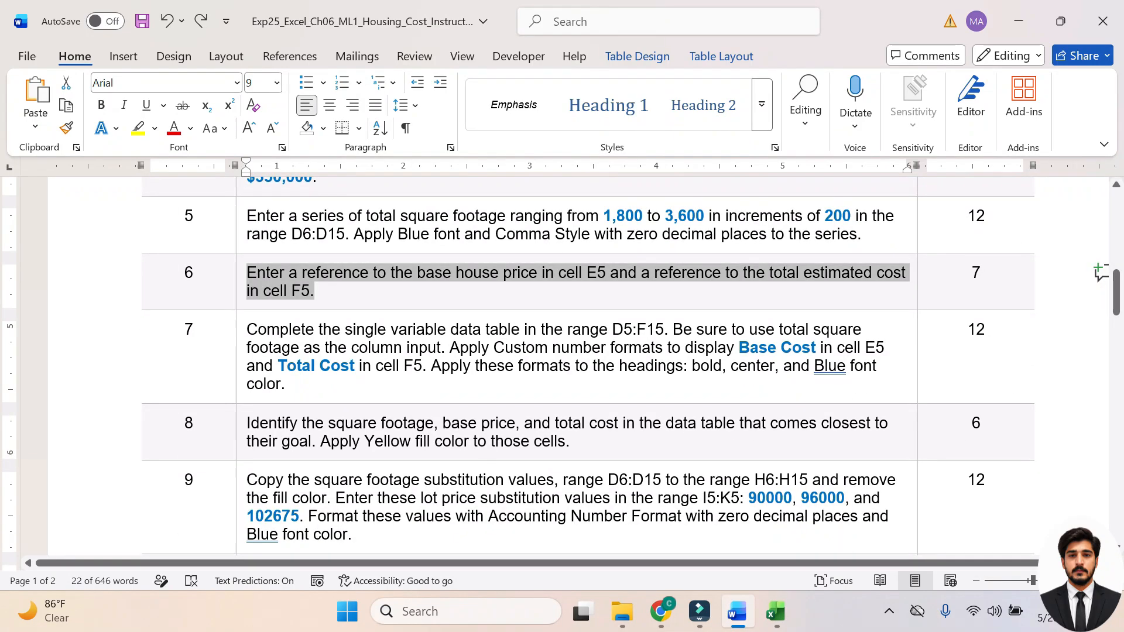
triple_click(283, 388)
left_click(319, 302)
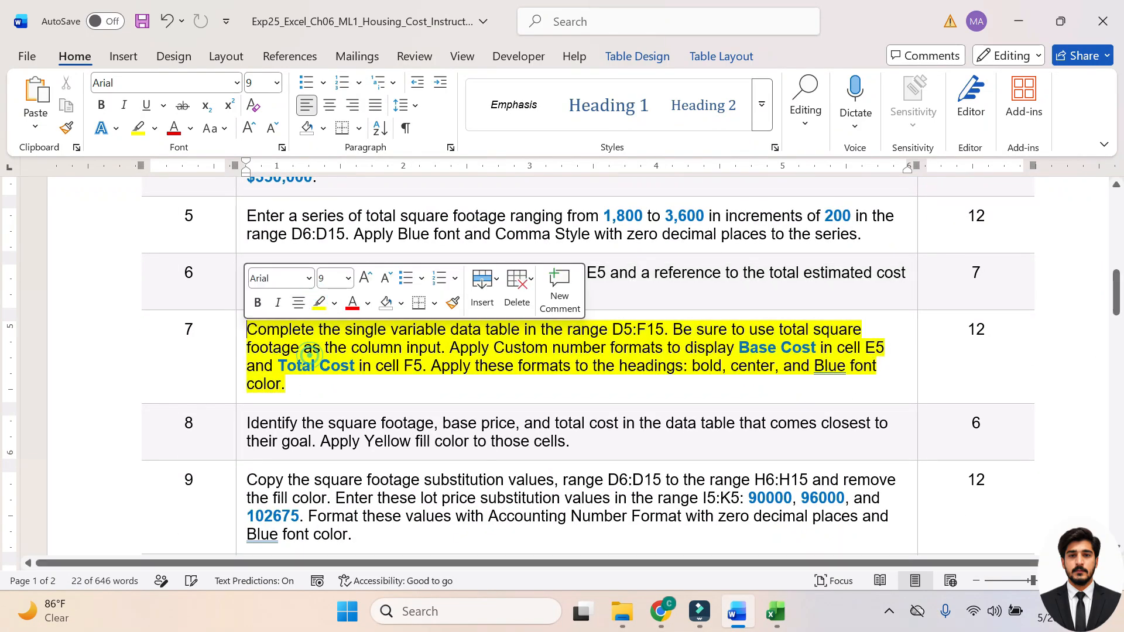
left_click(311, 352)
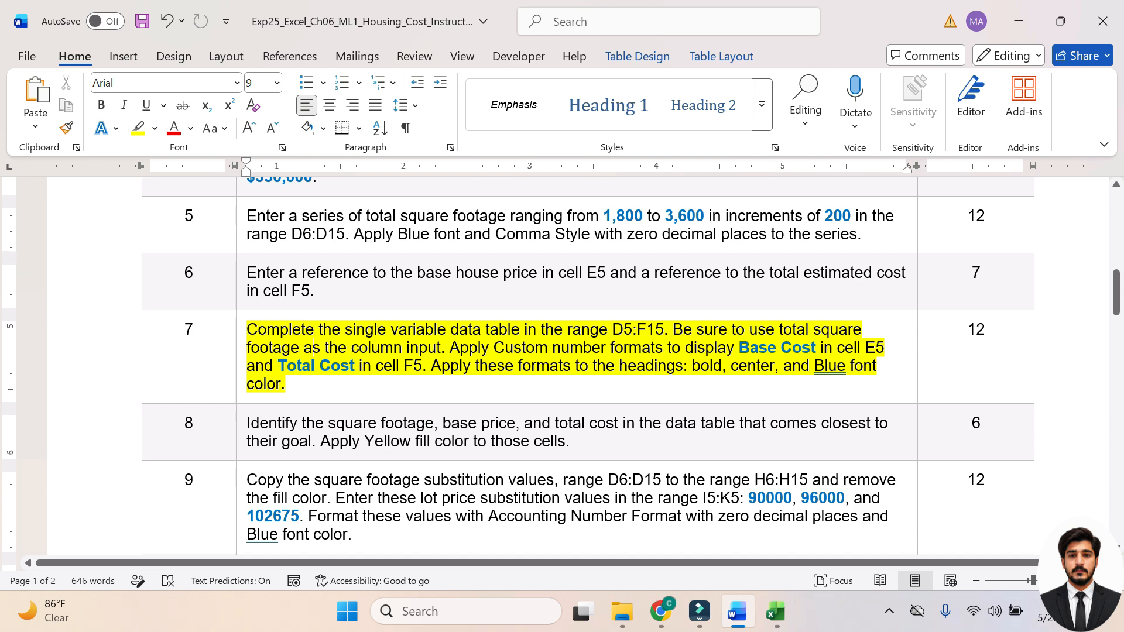
Step: Check the step 7 range and column input wording in Word and select D5:F15 in Excel
left_click_drag(664, 331, 612, 330)
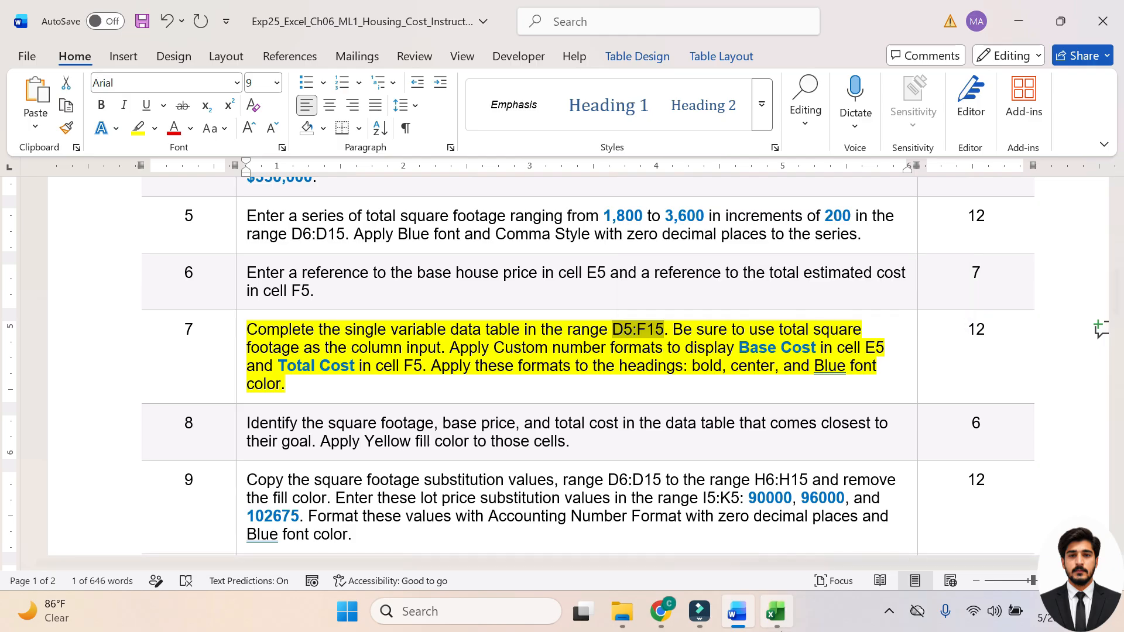
key("alt+Tab")
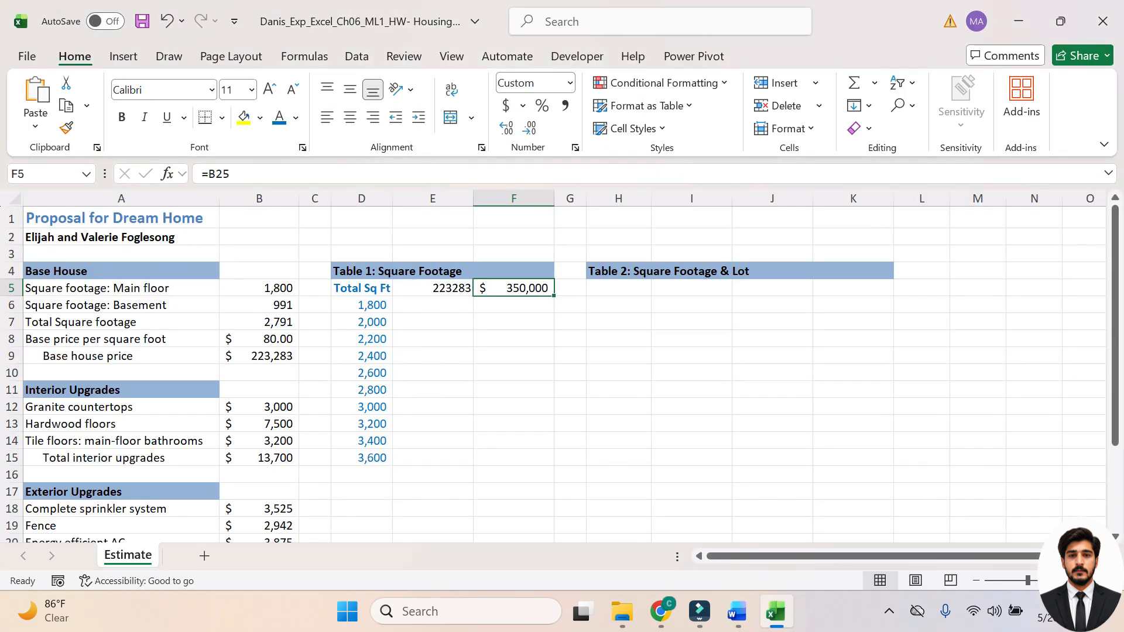
left_click(43, 174)
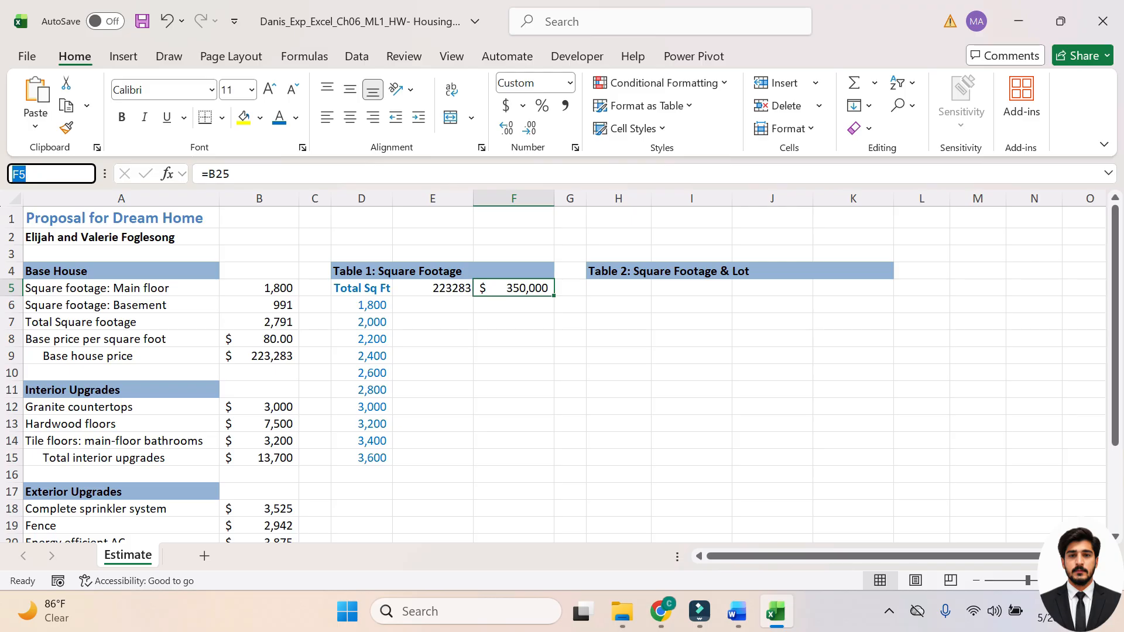
type("D5:F15")
key("Return")
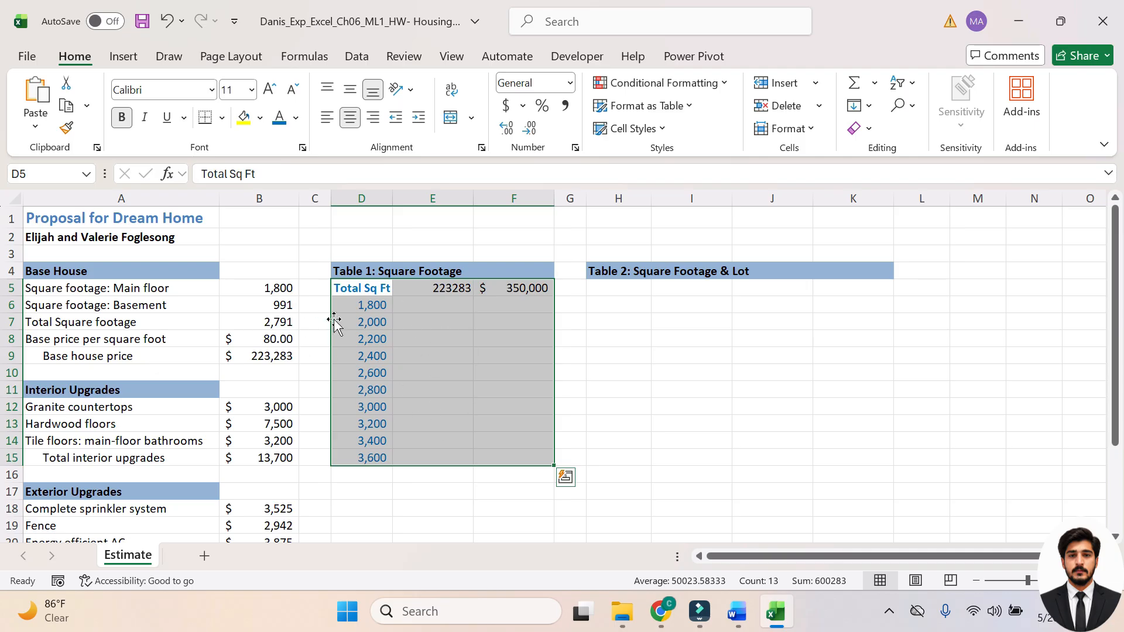
left_click(736, 611)
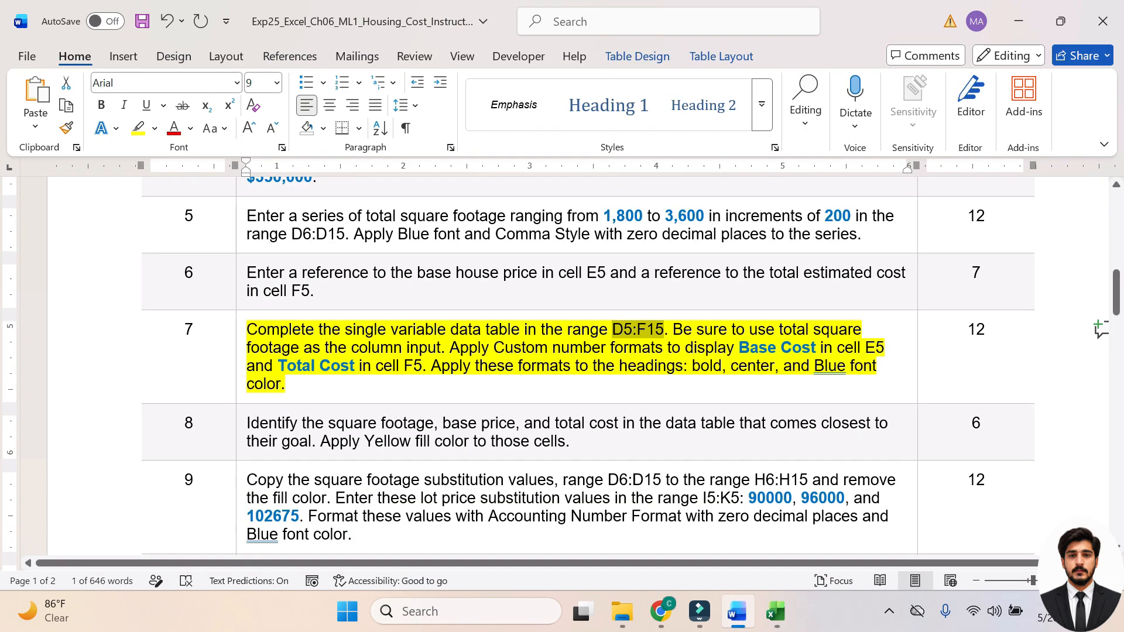
left_click(691, 329)
left_click_drag(748, 329, 445, 349)
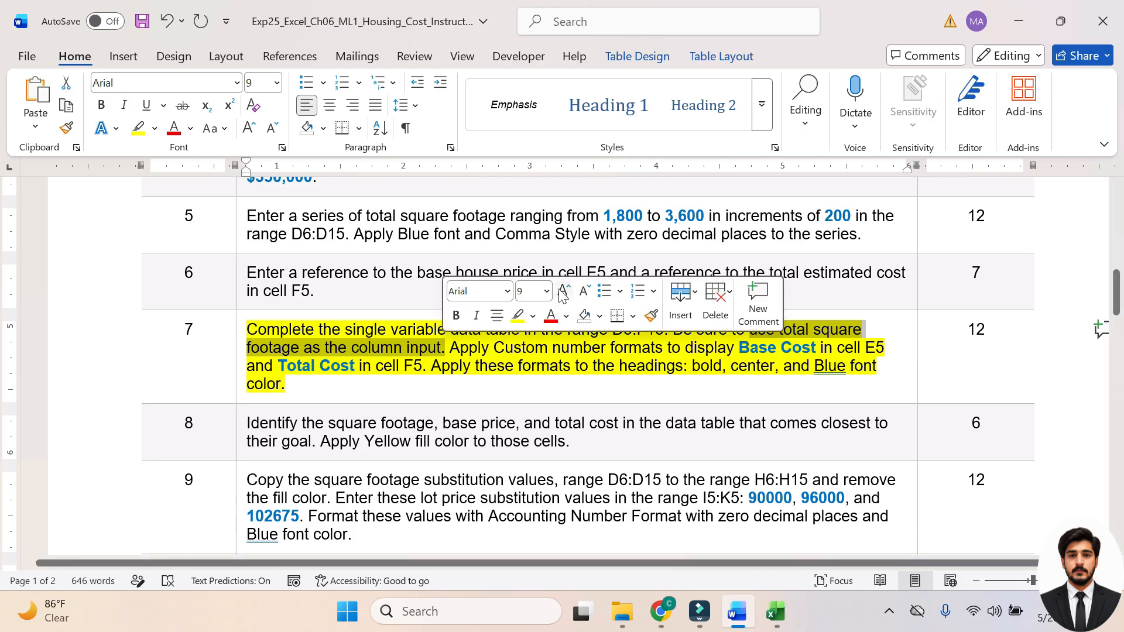
left_click(767, 615)
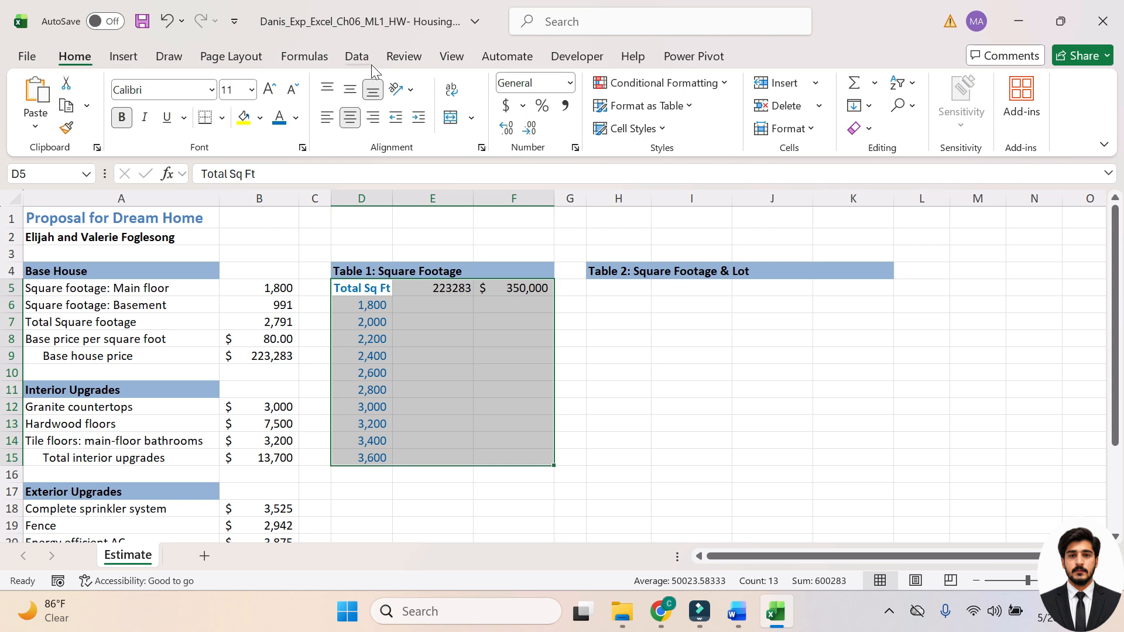
Step: Create a one-variable What-If data table in D5:F15 using the total square footage in B7 as the column input cell
left_click(357, 56)
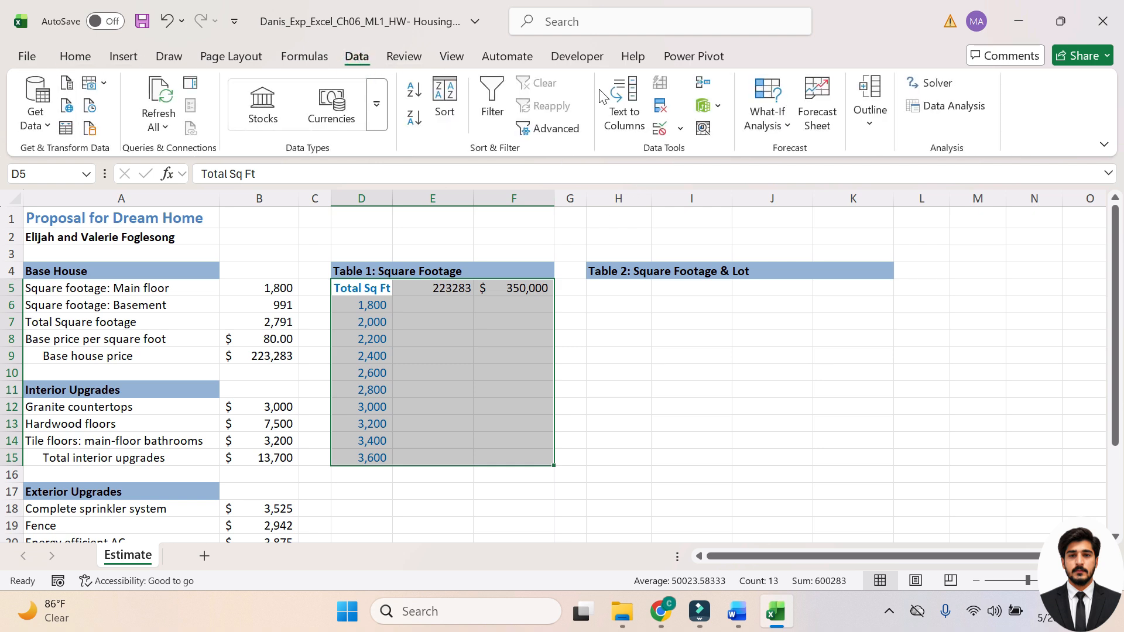
left_click(787, 127)
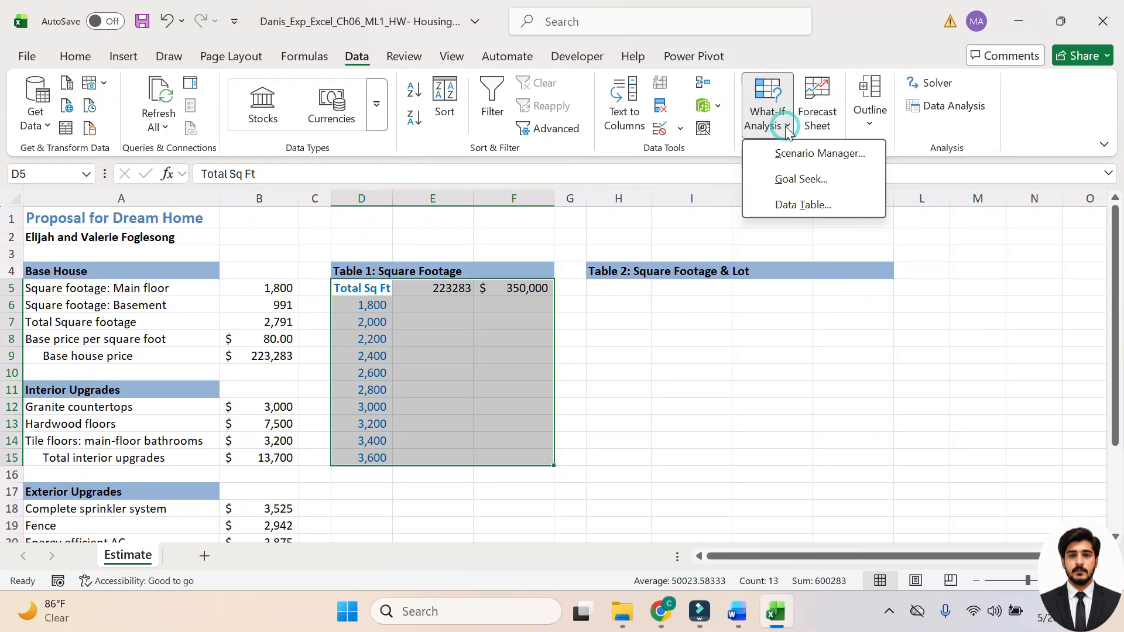
left_click(801, 204)
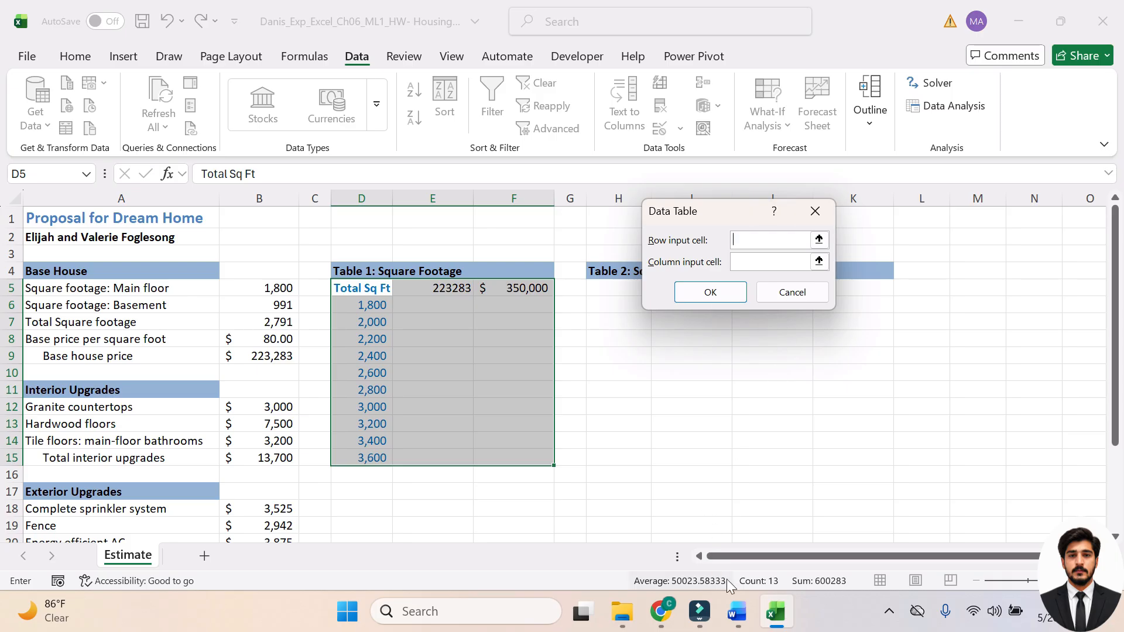
left_click(736, 611)
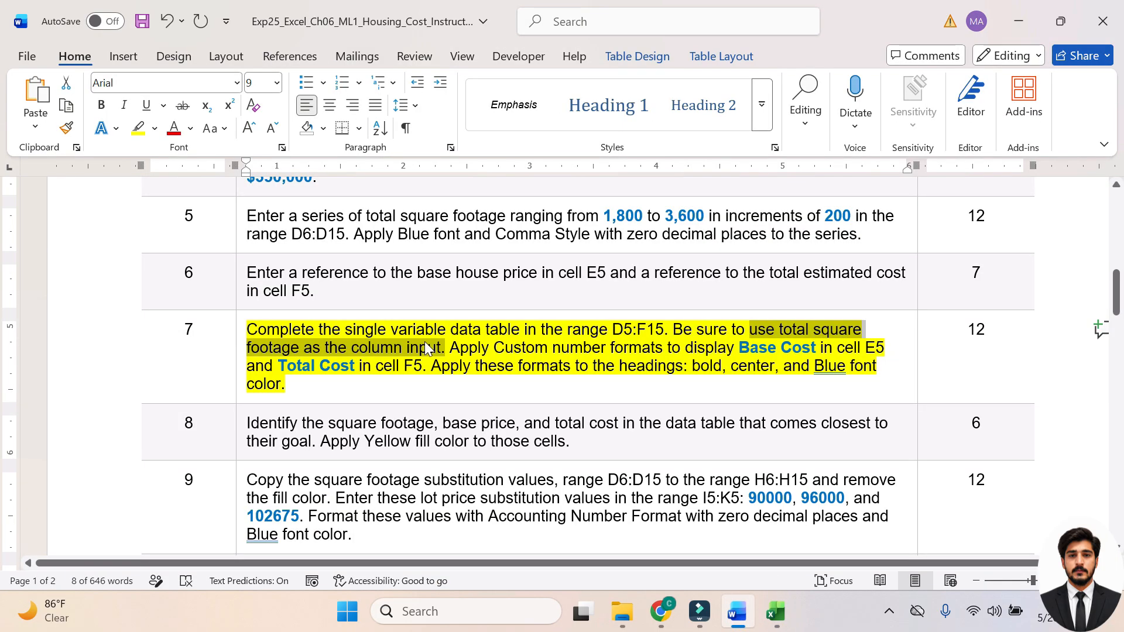
key("alt+Tab")
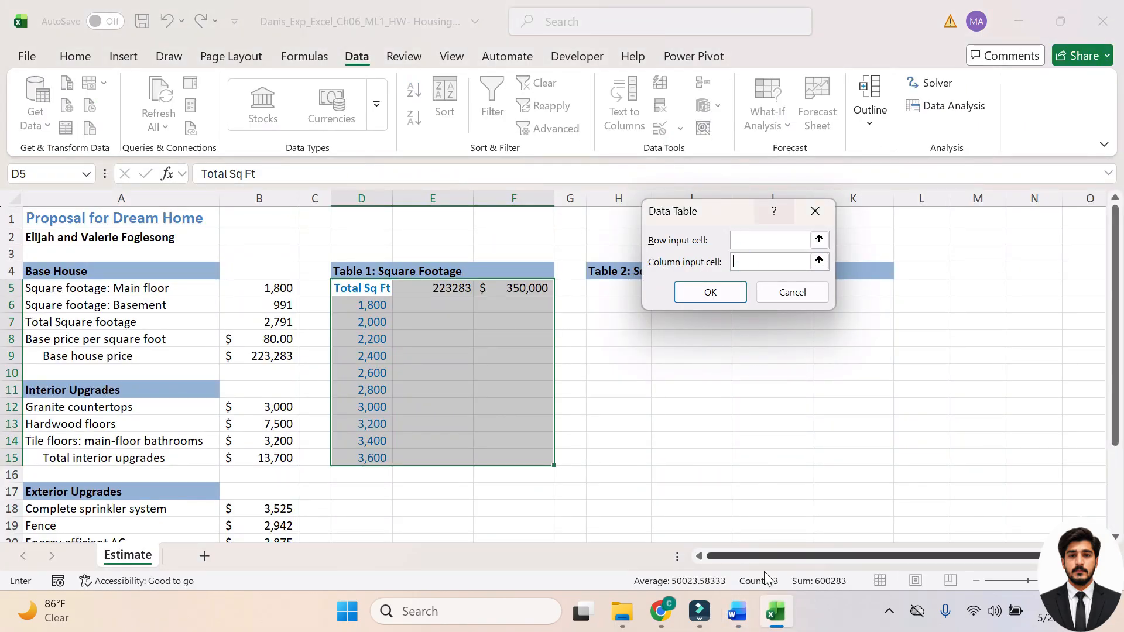
left_click(742, 618)
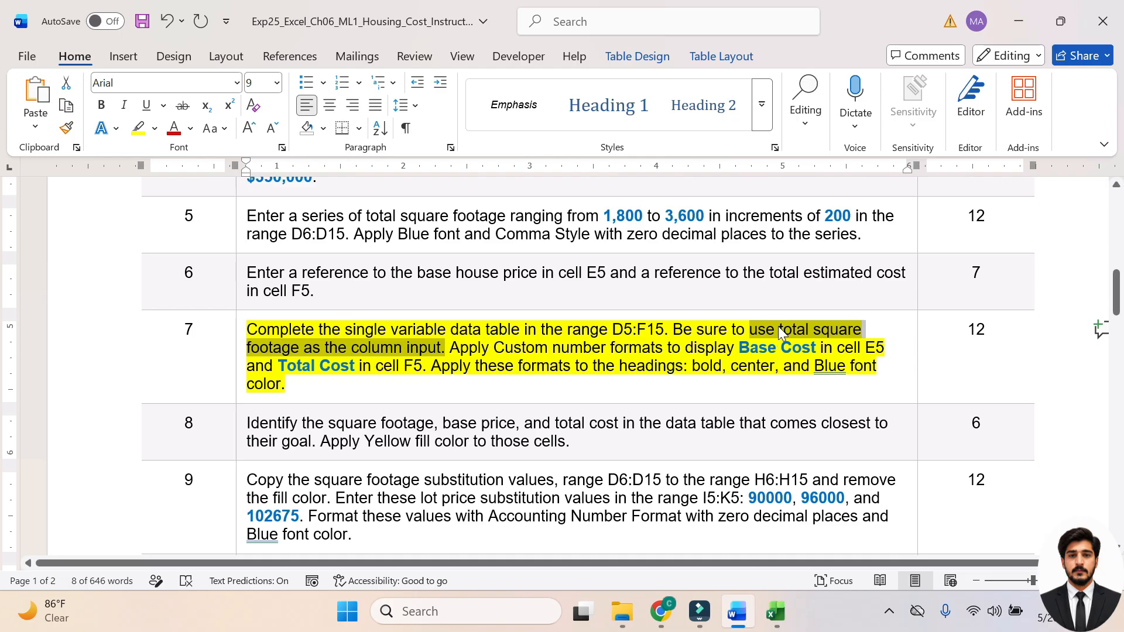
left_click(776, 612)
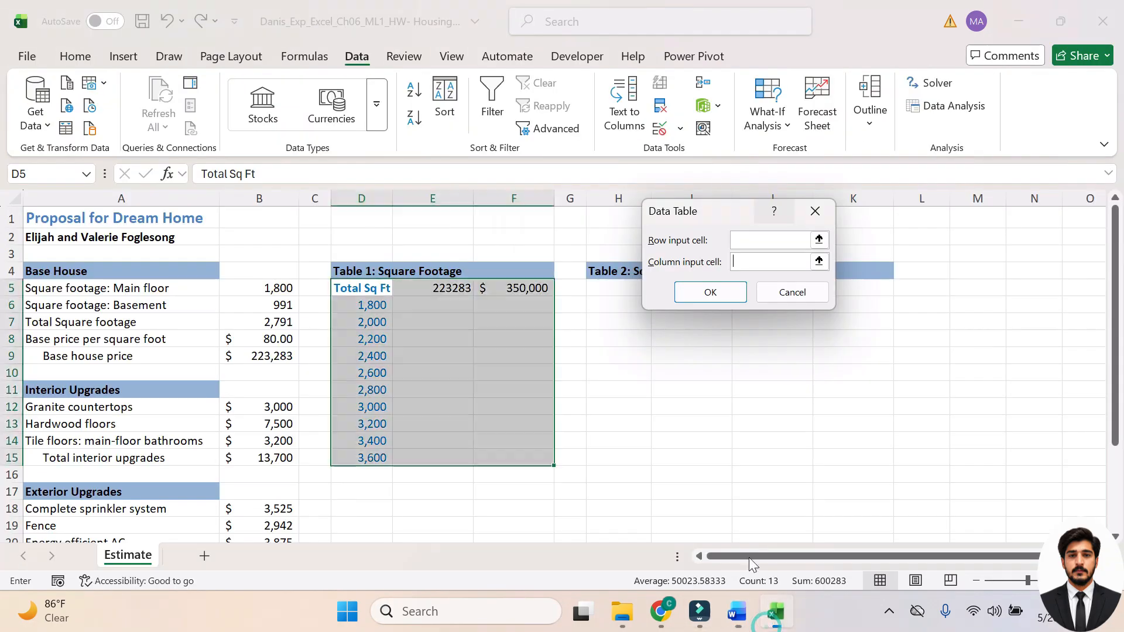
left_click(273, 323)
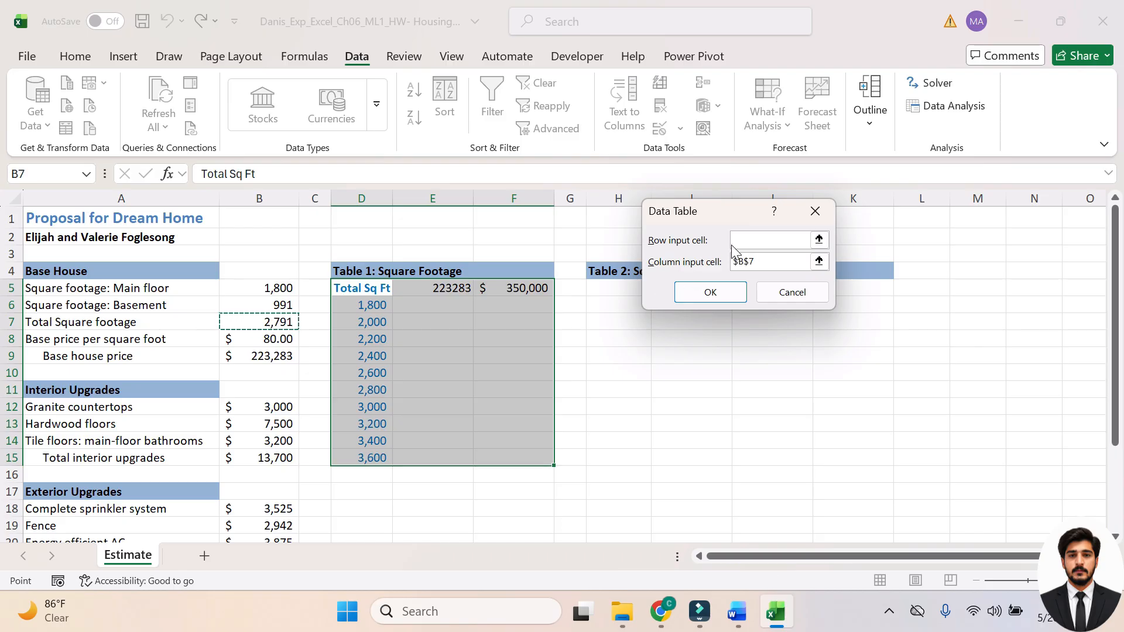
left_click(725, 300)
Step: In the Word instructions, check the step 7 wording on Custom number formats and the Base Cost heading for cell E5
left_click(743, 625)
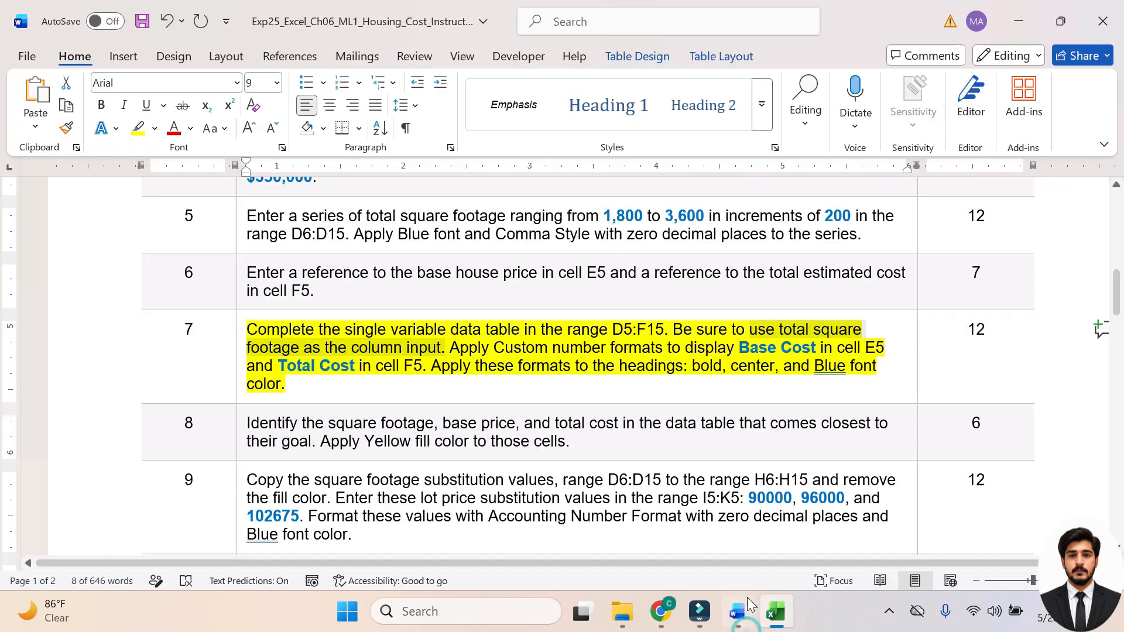
left_click_drag(450, 347, 888, 347)
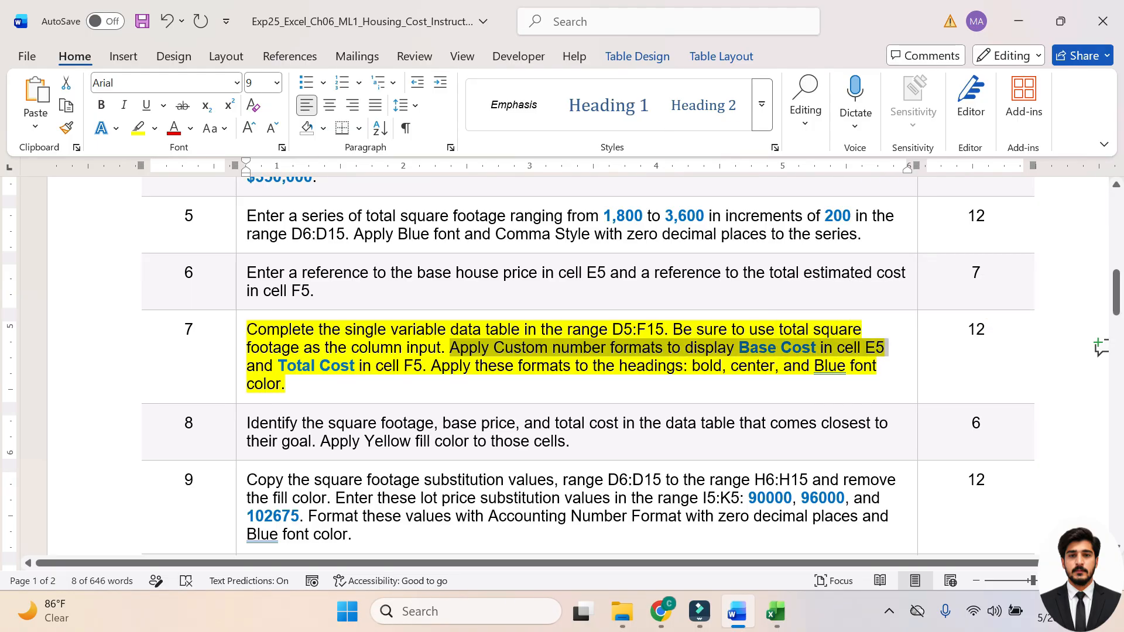
left_click(656, 433)
left_click(814, 347)
left_click_drag(814, 347, 748, 348)
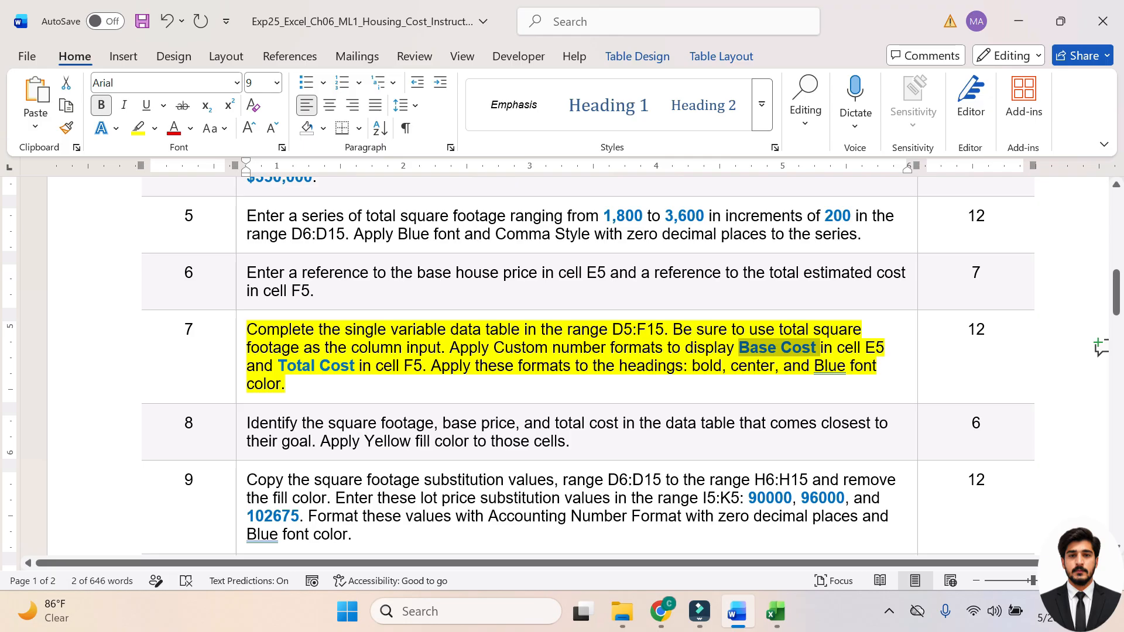
Step: In Excel, apply the custom number format "Base Cost " to cell E5
left_click(779, 612)
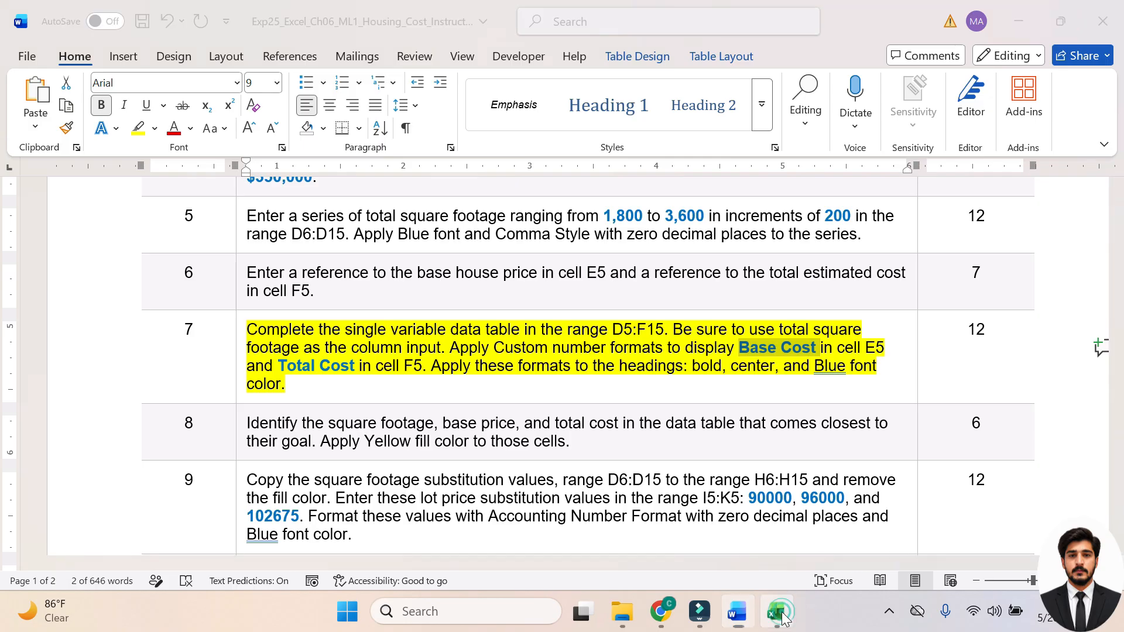
left_click(449, 287)
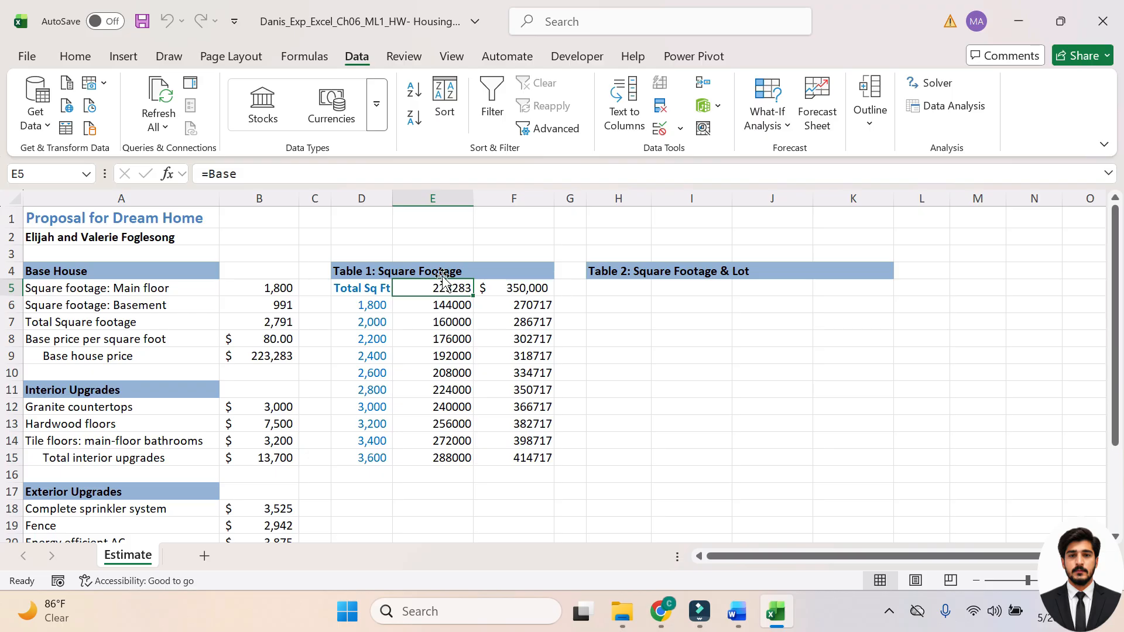
right_click(448, 287)
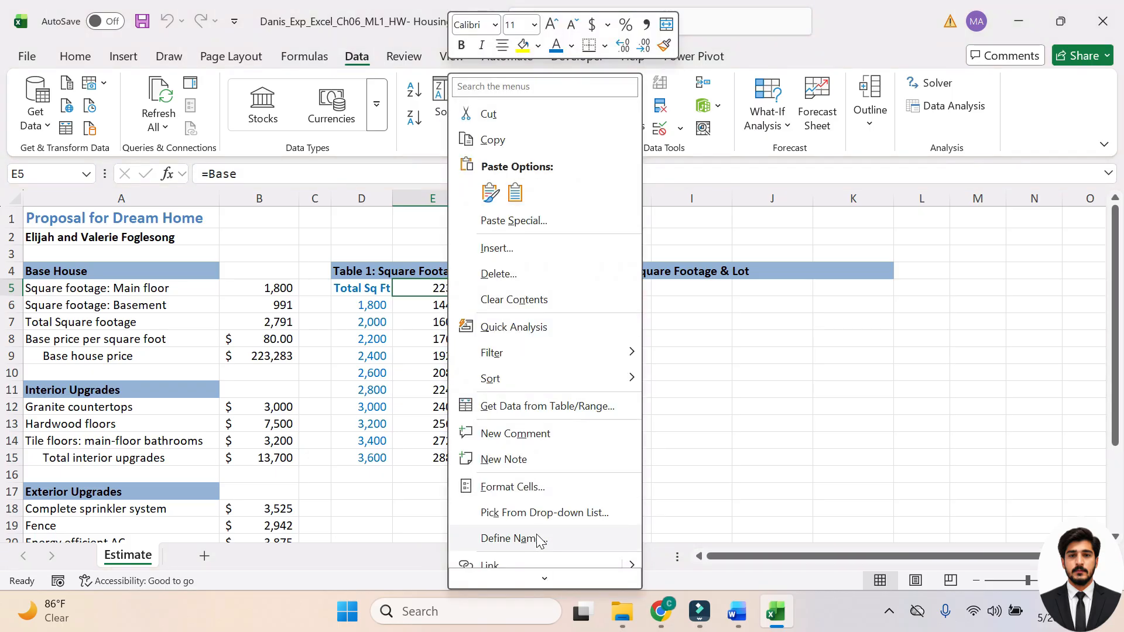
left_click(529, 490)
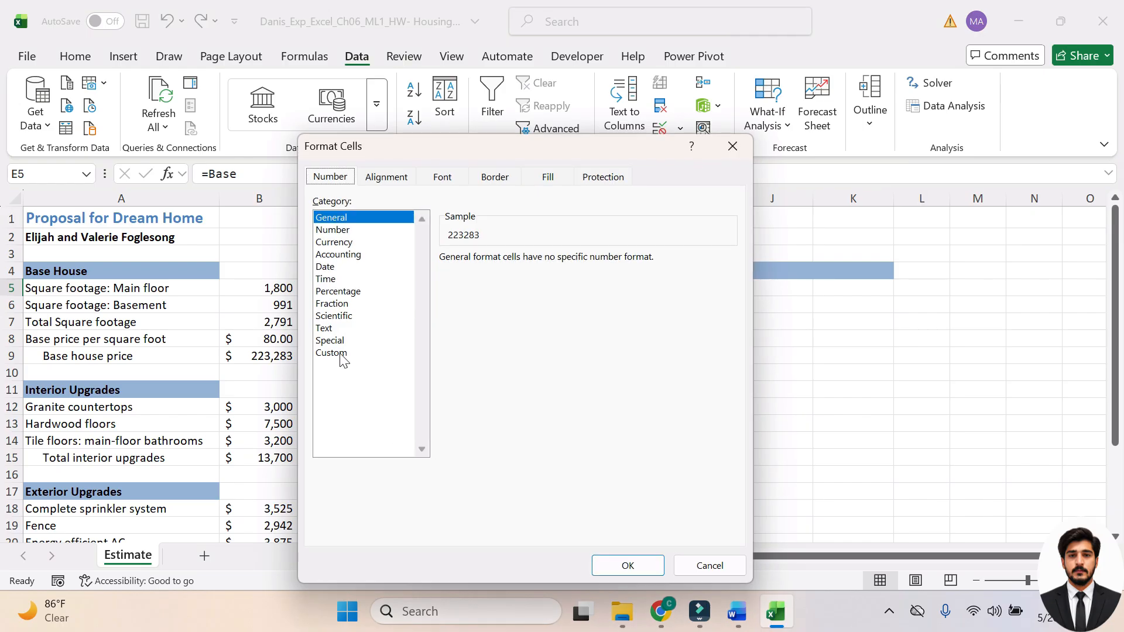
left_click(341, 354)
left_click(479, 272)
left_click_drag(478, 273, 440, 279)
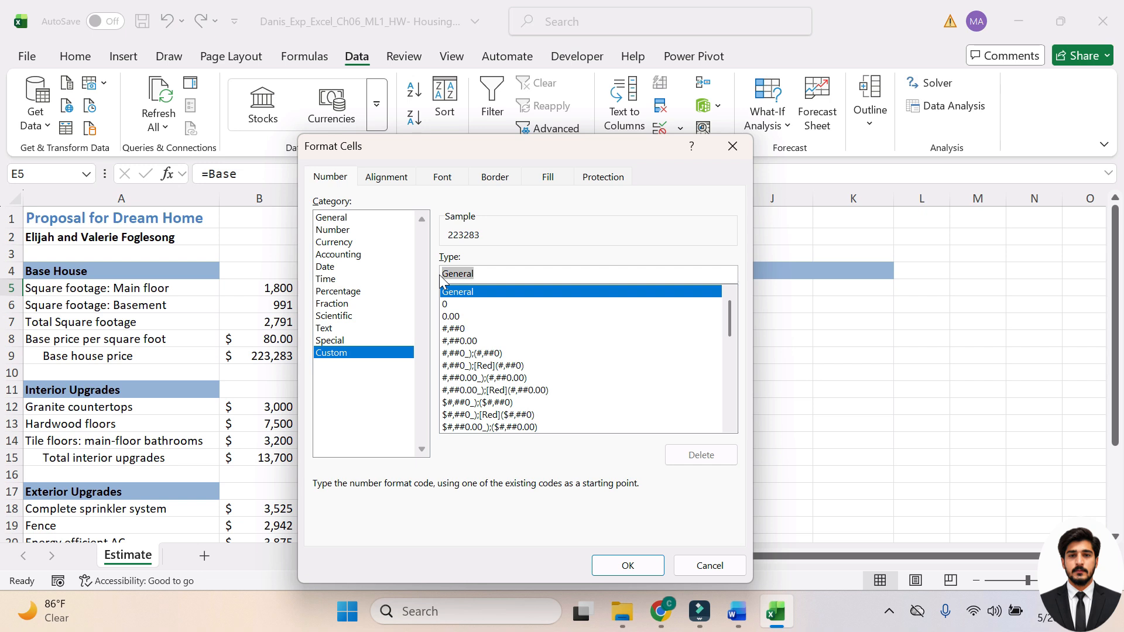
key("BackSpace")
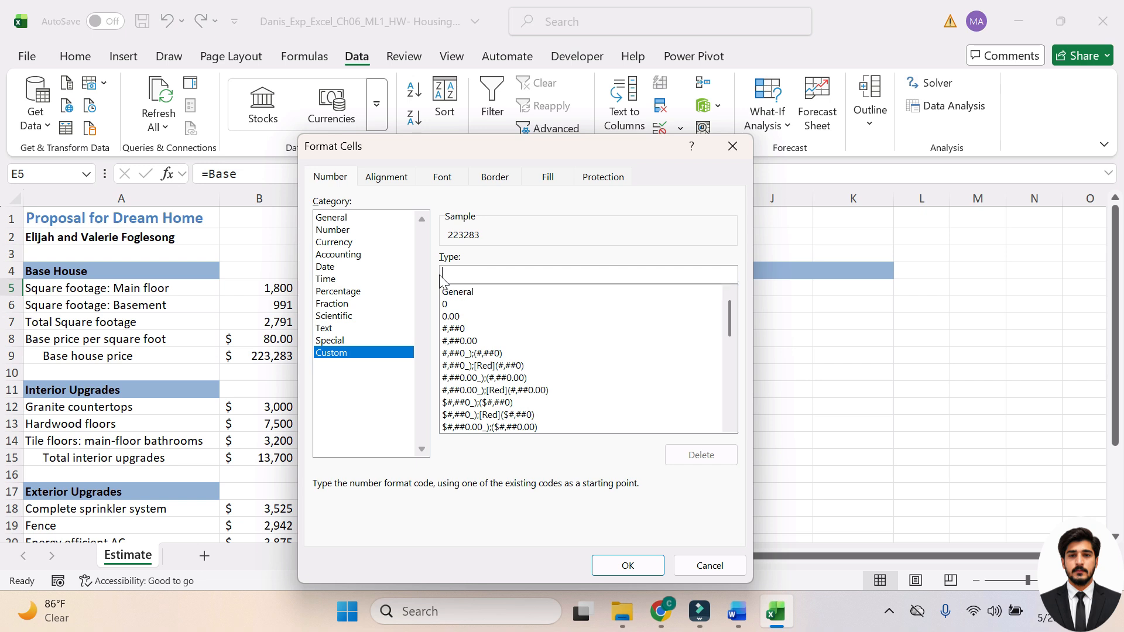
type("\"Base Cost \"")
left_click(646, 568)
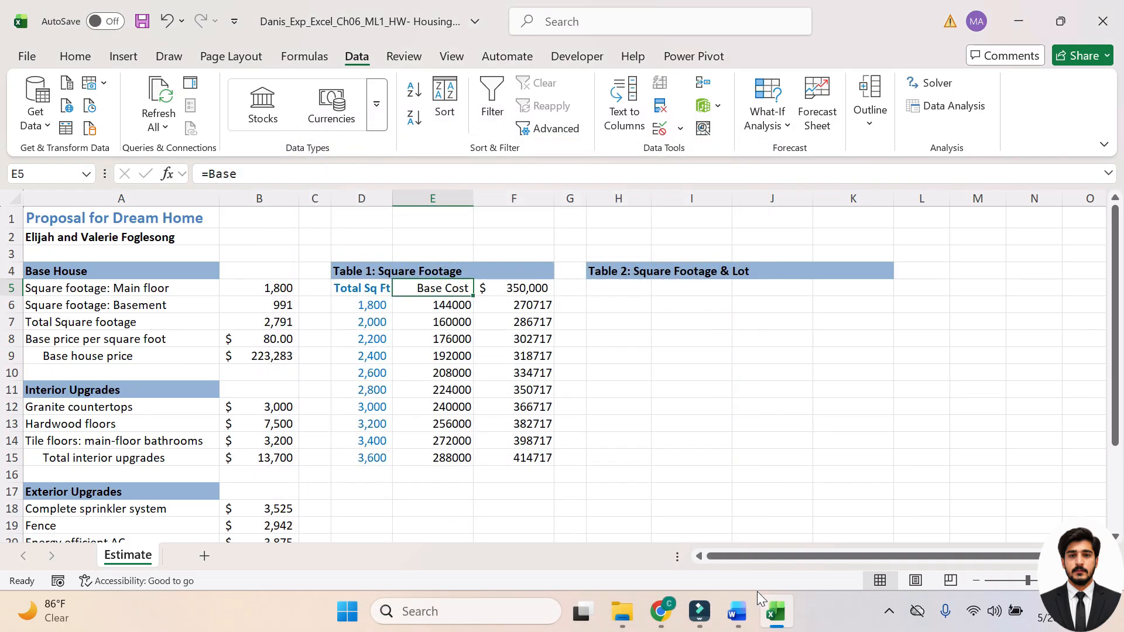
Step: Select cell F5 in Excel and check the Total Cost heading wording in step 7 of the Word instructions
left_click(746, 612)
left_click(746, 613)
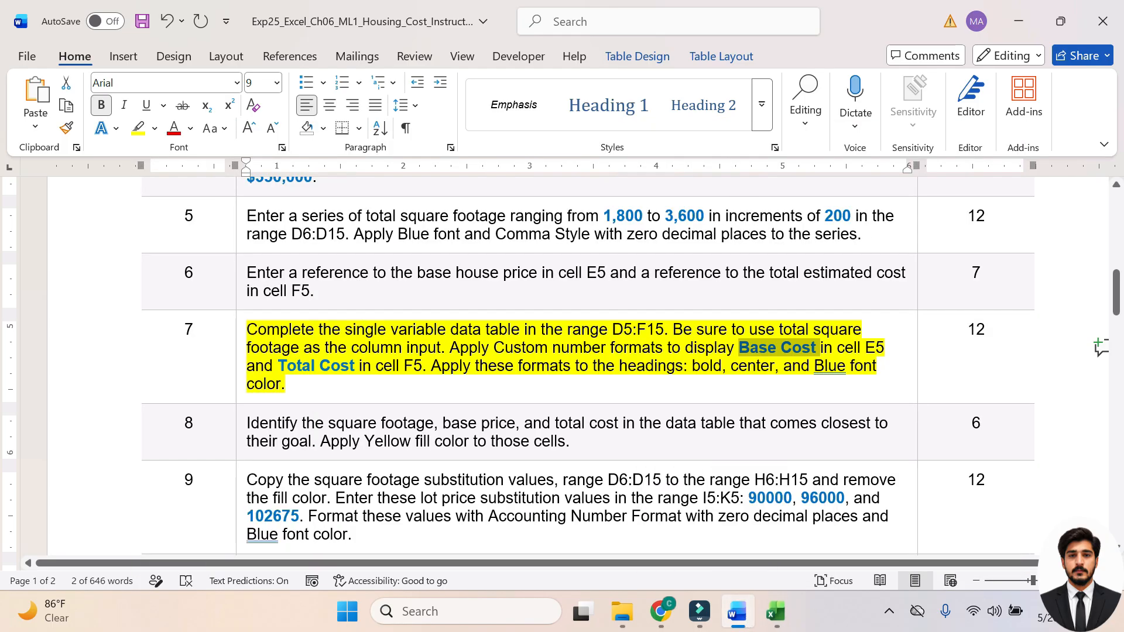
mouse_move(772, 626)
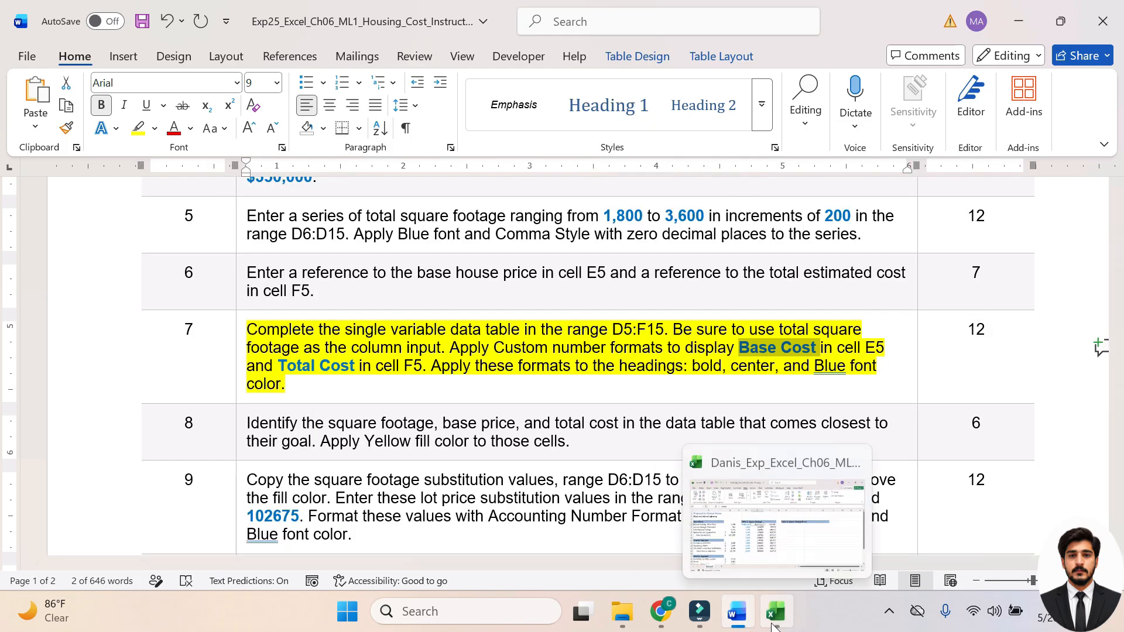
left_click(773, 626)
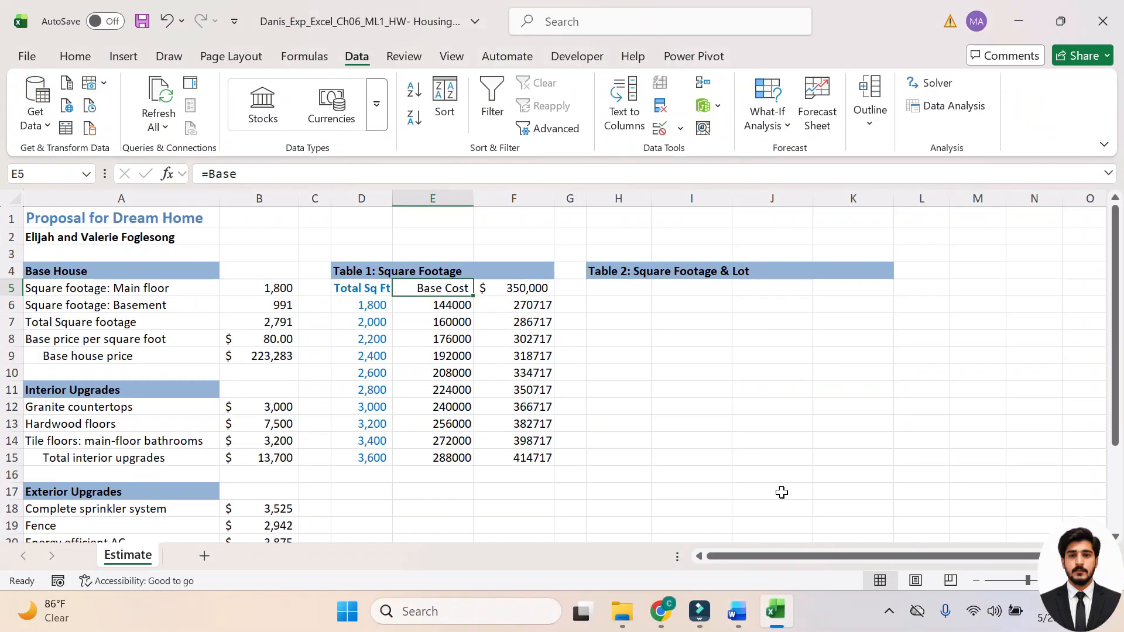
left_click(502, 294)
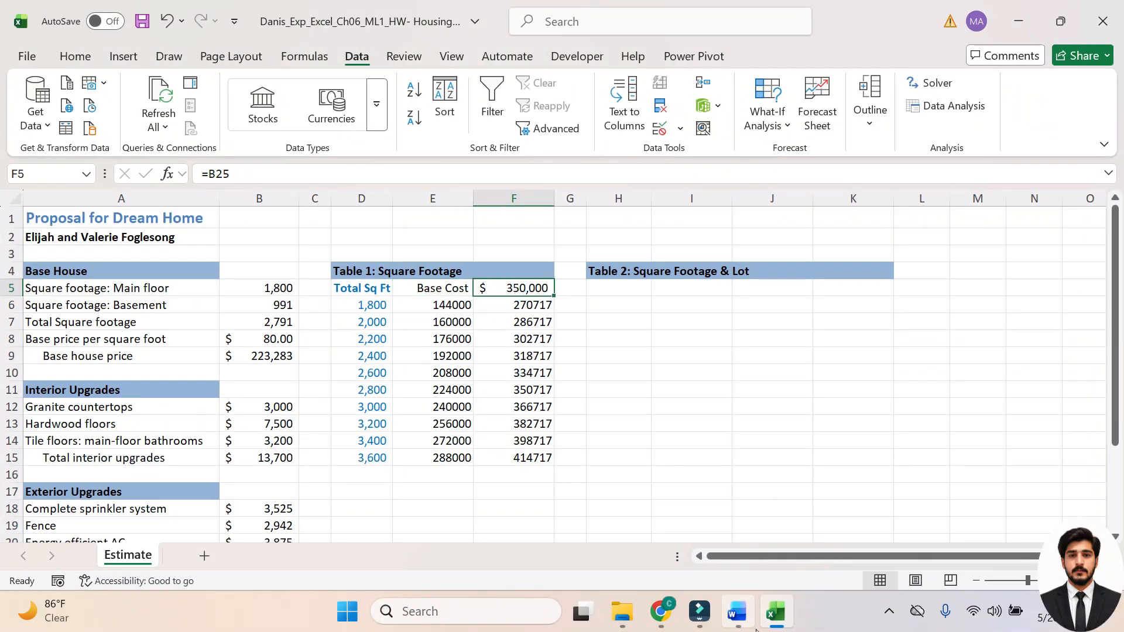
left_click(737, 612)
left_click_drag(258, 367, 414, 374)
left_click(357, 366)
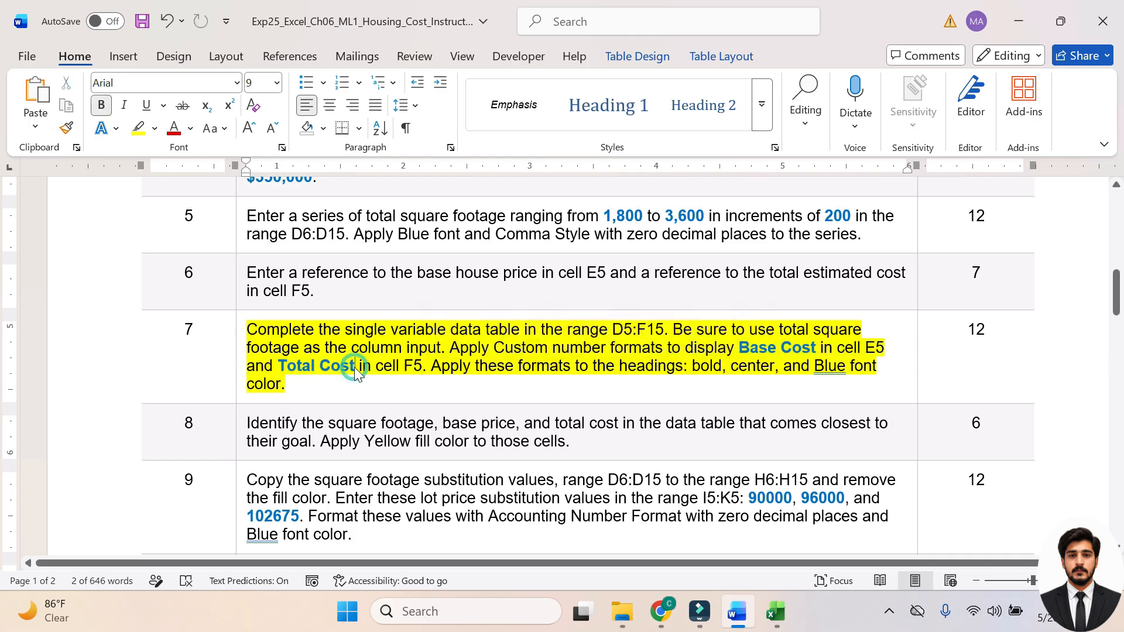
left_click_drag(279, 366, 356, 367)
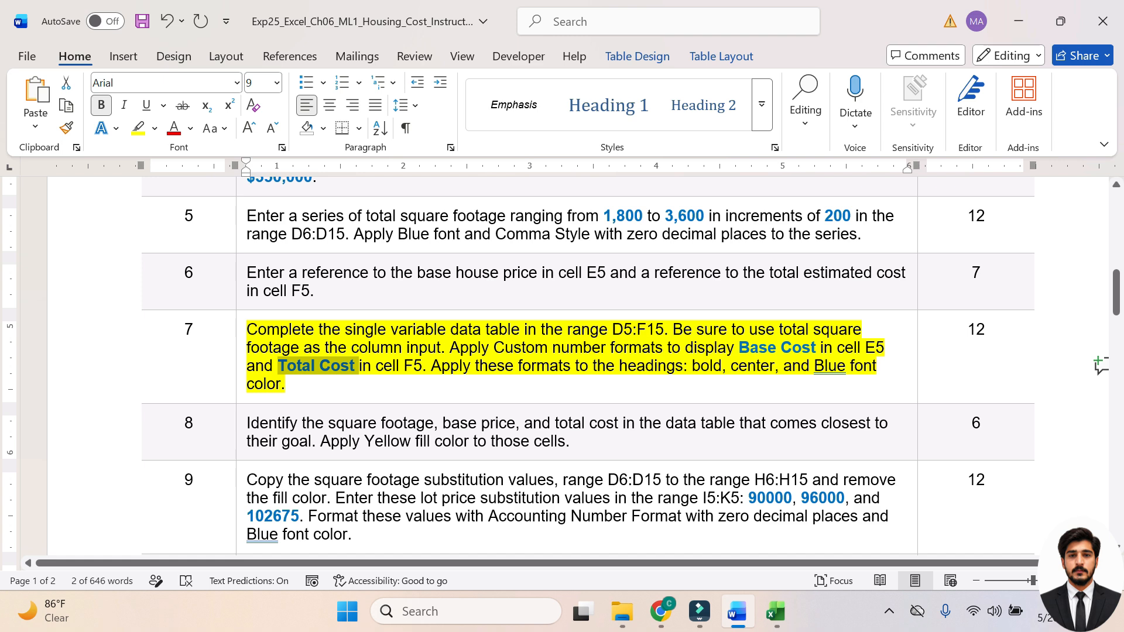
Step: In Excel, replace the number format of cell F5 with the custom format "Total Cost "
left_click(775, 611)
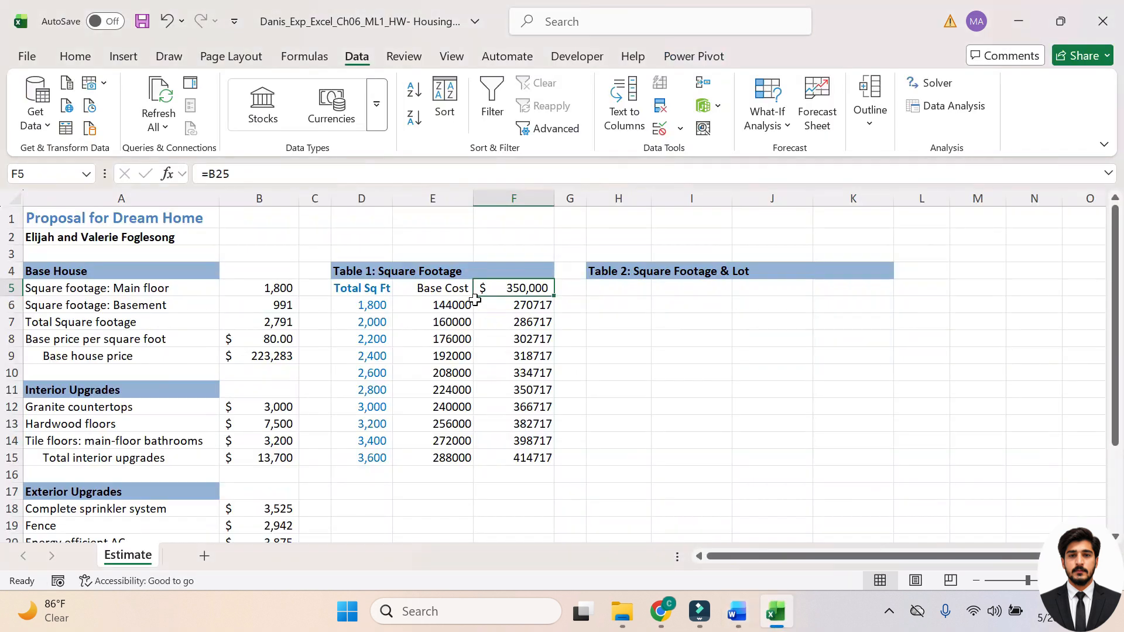
right_click(507, 287)
left_click(566, 482)
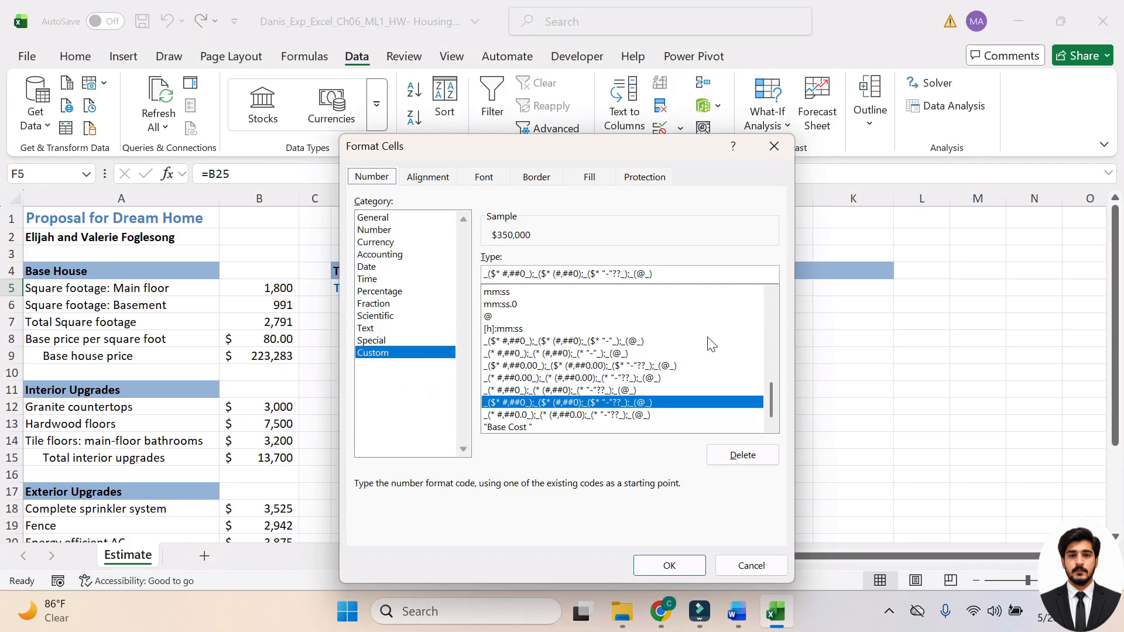
left_click_drag(771, 401, 770, 295)
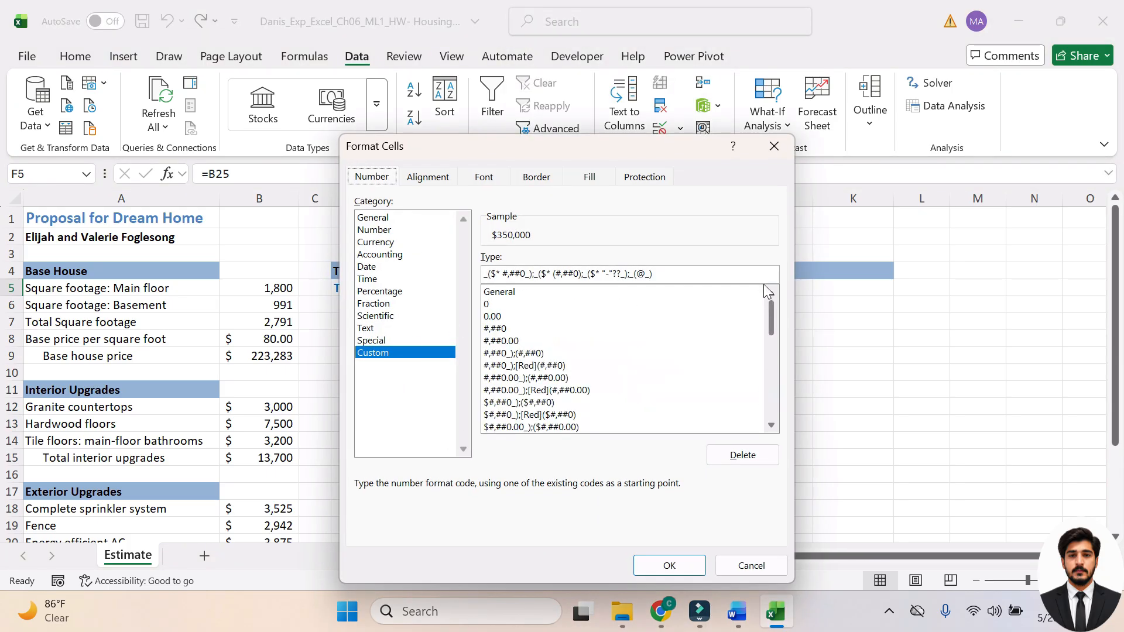
left_click(535, 293)
left_click_drag(517, 274, 473, 280)
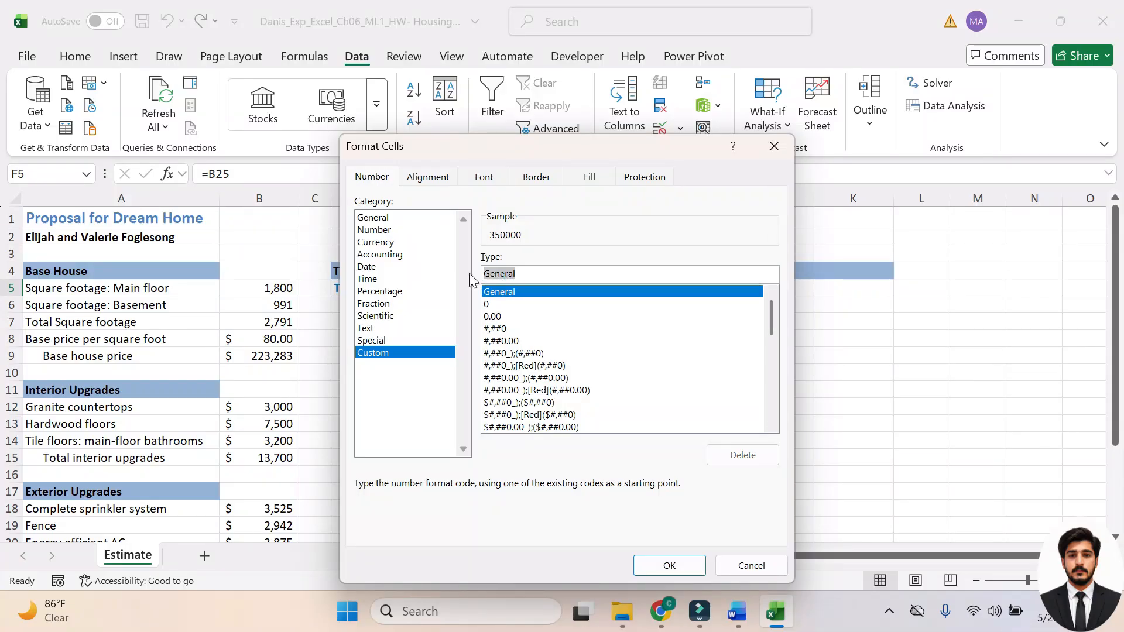
type("\"")
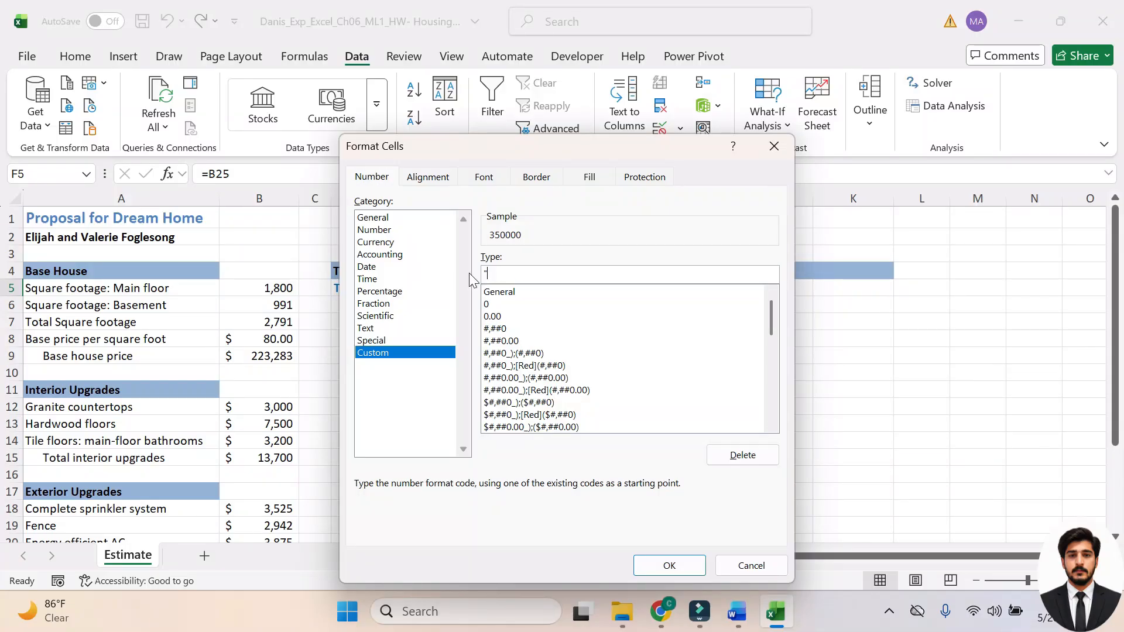
type("Total Cost")
key("BackSpace")
key("BackSpace")
key("BackSpace")
key("BackSpace")
key("BackSpace")
key("BackSpace")
key("BackSpace")
key("BackSpace")
key("BackSpace")
key("BackSpace")
key("BackSpace")
type("\"Total Cost \"")
left_click(679, 566)
Step: In the Word instructions, check which formats step 7 requires for the data table headings
left_click(738, 613)
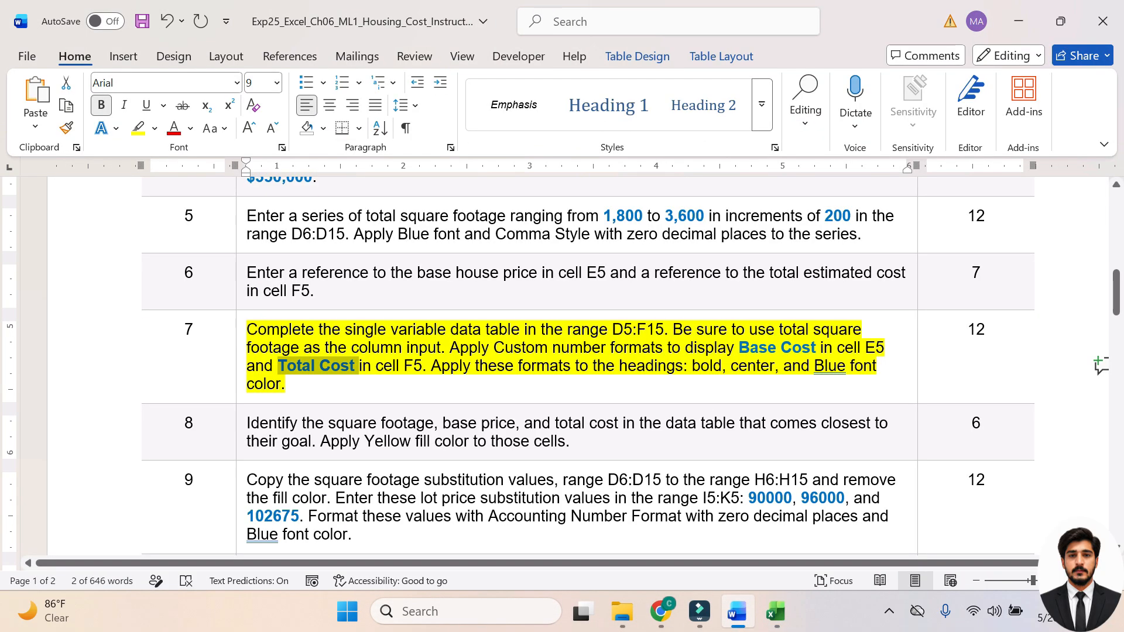
left_click_drag(422, 366, 881, 366)
left_click(697, 393)
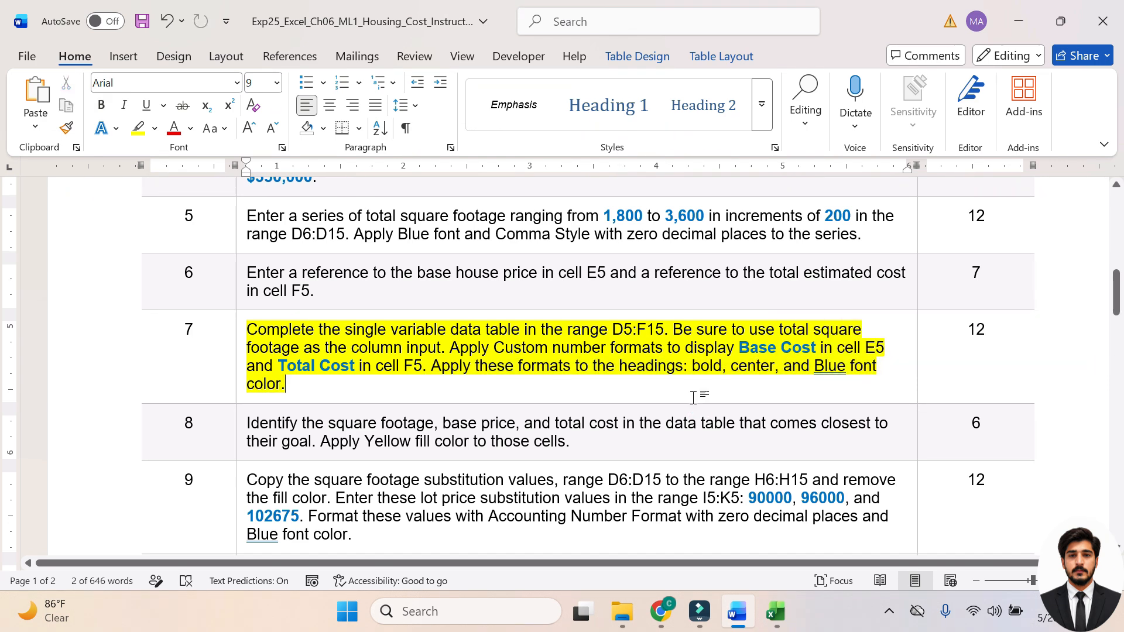
left_click(693, 367, "shift")
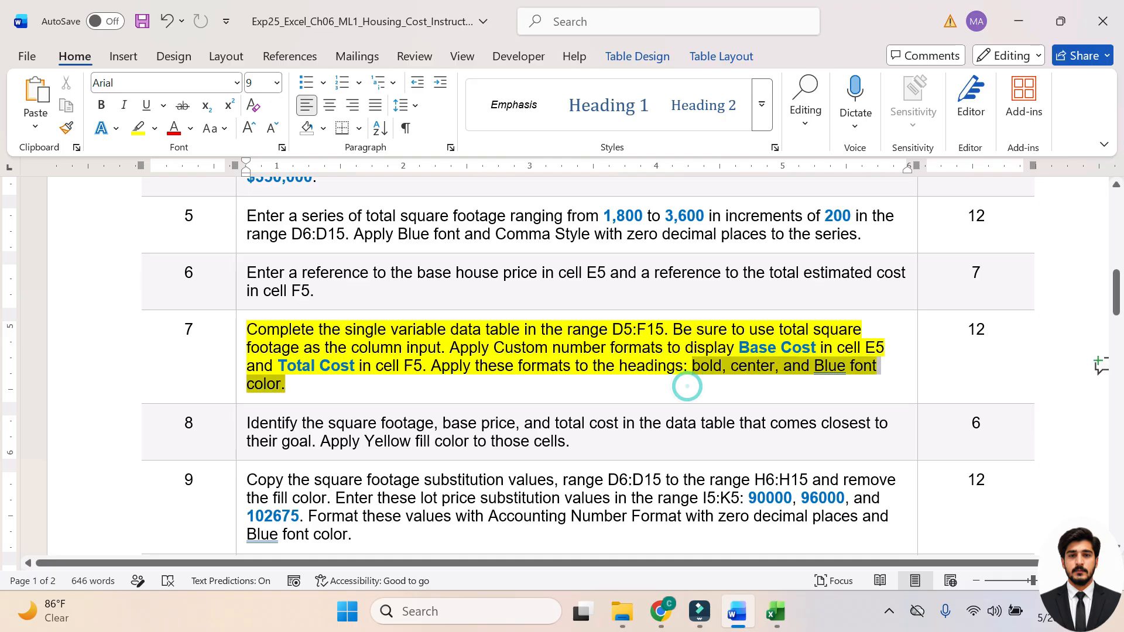
Step: In Excel, make the Base Cost heading in E5 bold with the standard Blue font color, rechecking the step 7 wording in Word
left_click(788, 613)
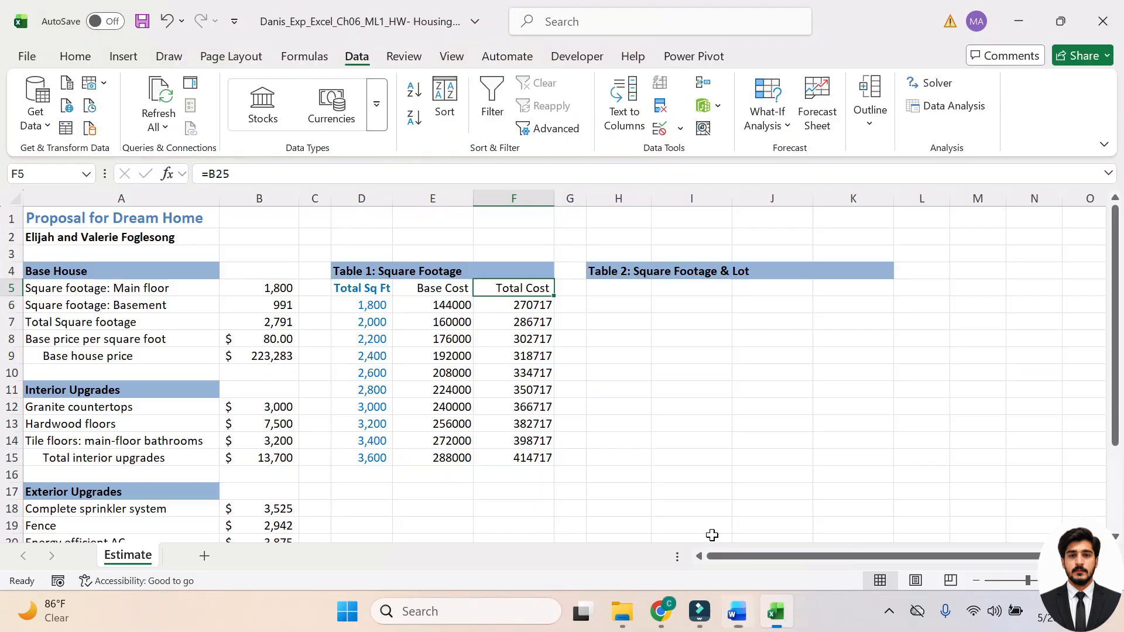
left_click(454, 295)
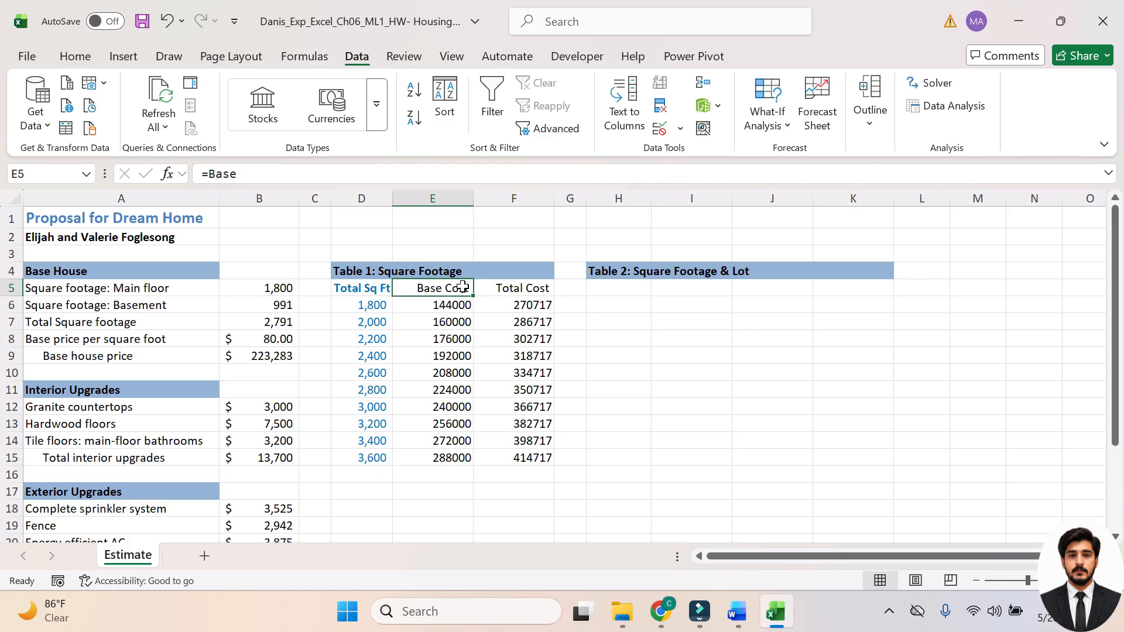
left_click(75, 56)
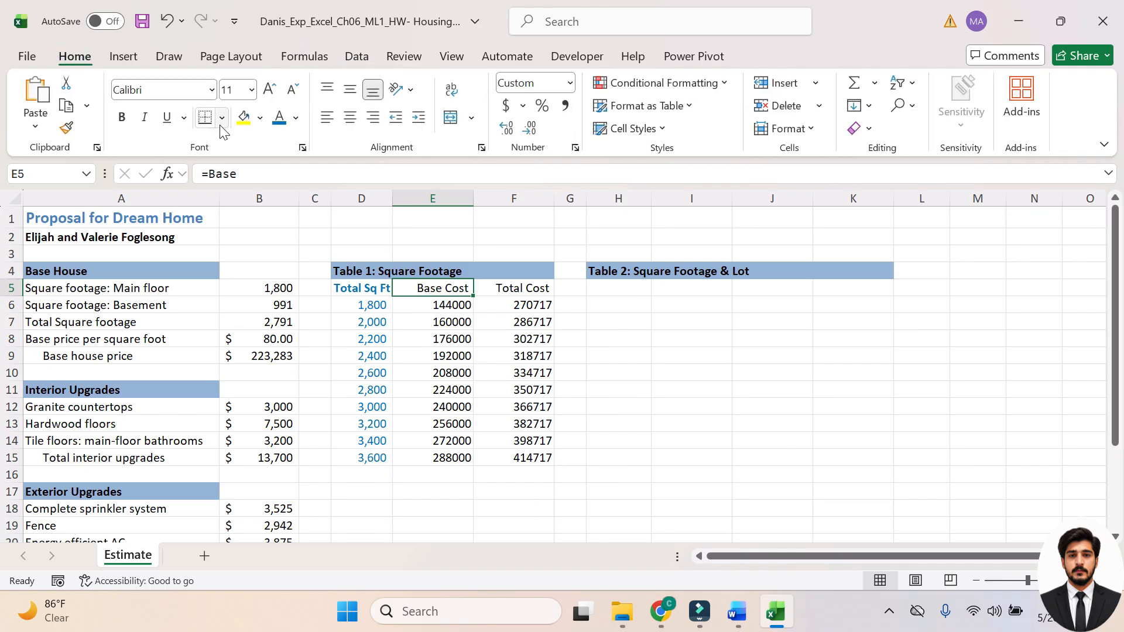
left_click(122, 117)
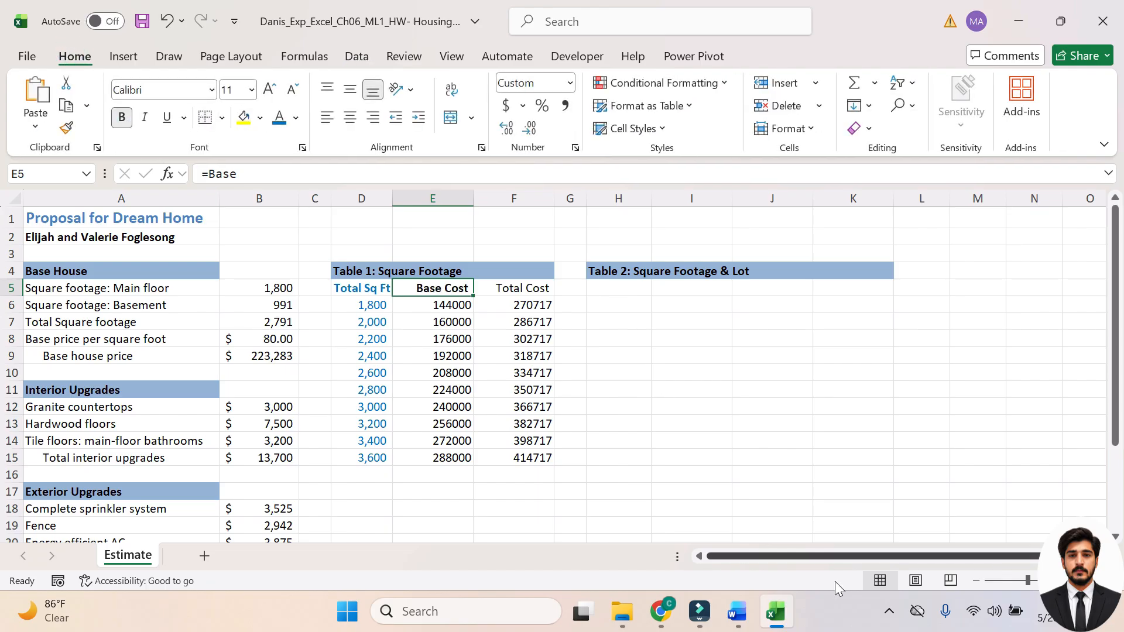
left_click(740, 622)
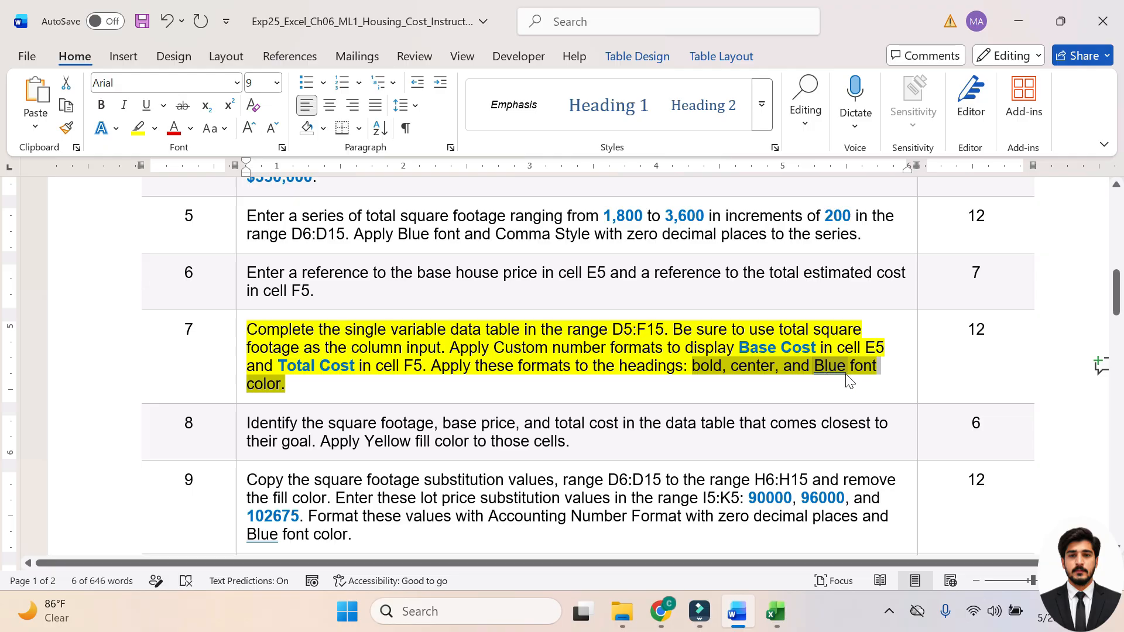
left_click(776, 611)
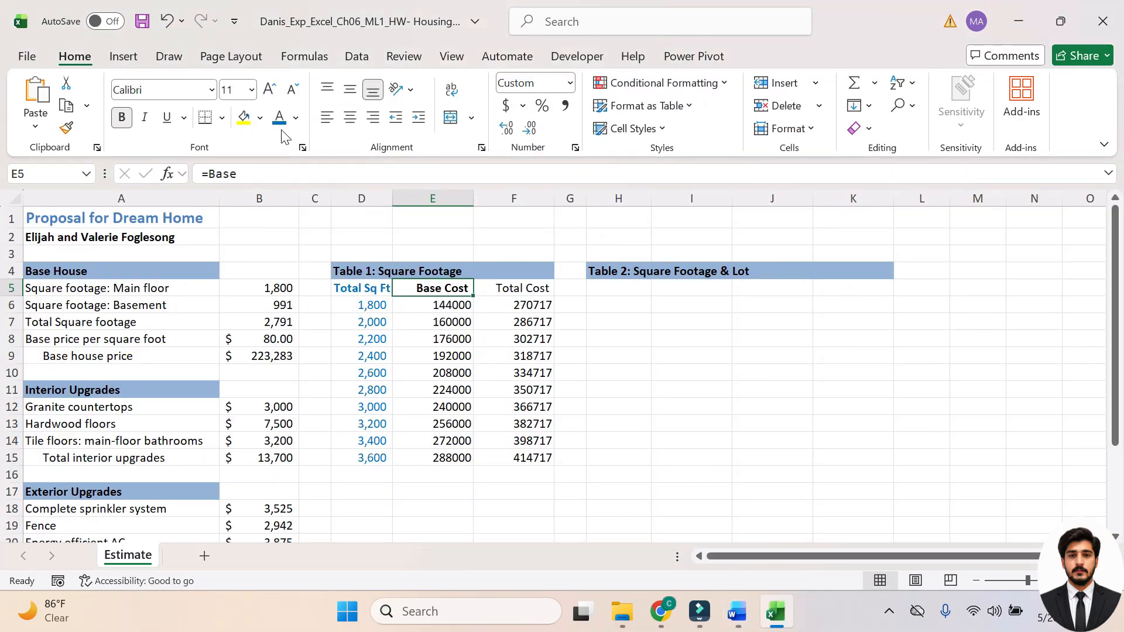
left_click(295, 117)
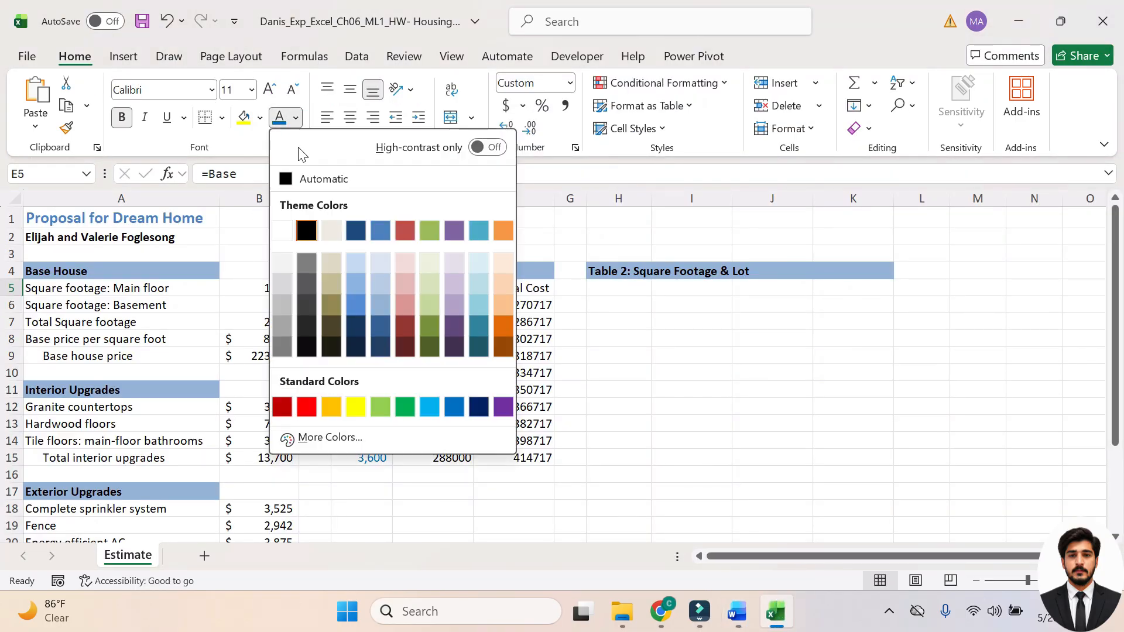
left_click(455, 407)
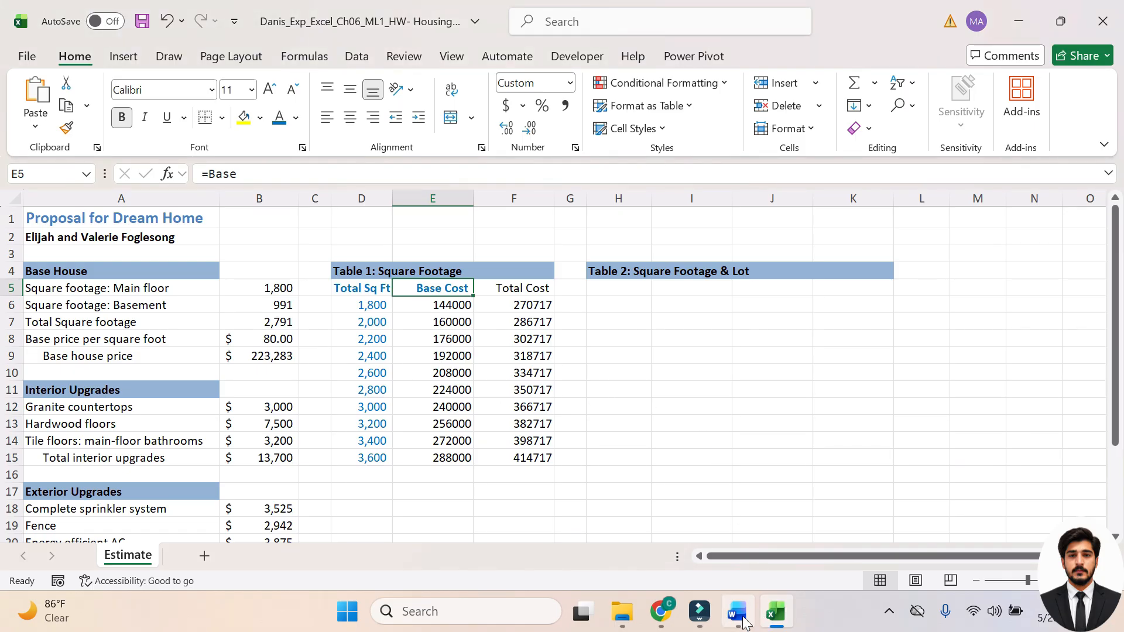
Step: Make the Total Cost heading in F5 bold with Blue font color
left_click(521, 295)
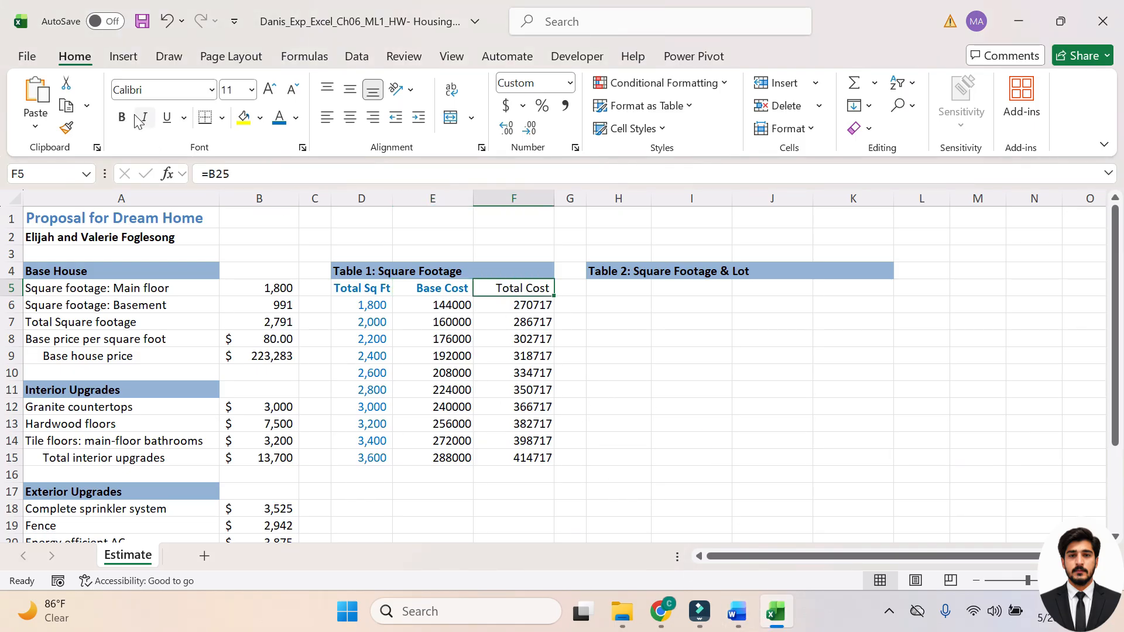
left_click(122, 117)
left_click(279, 117)
Step: Switch to the Word instructions and undo the yellow highlight on step 7
left_click(737, 611)
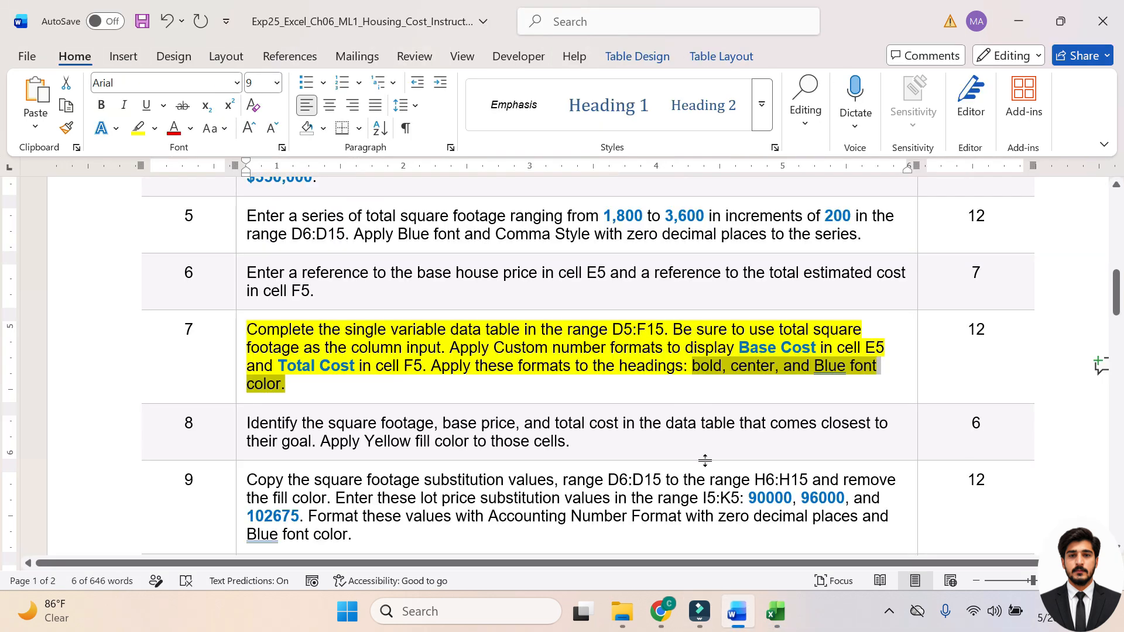
key("ctrl+z")
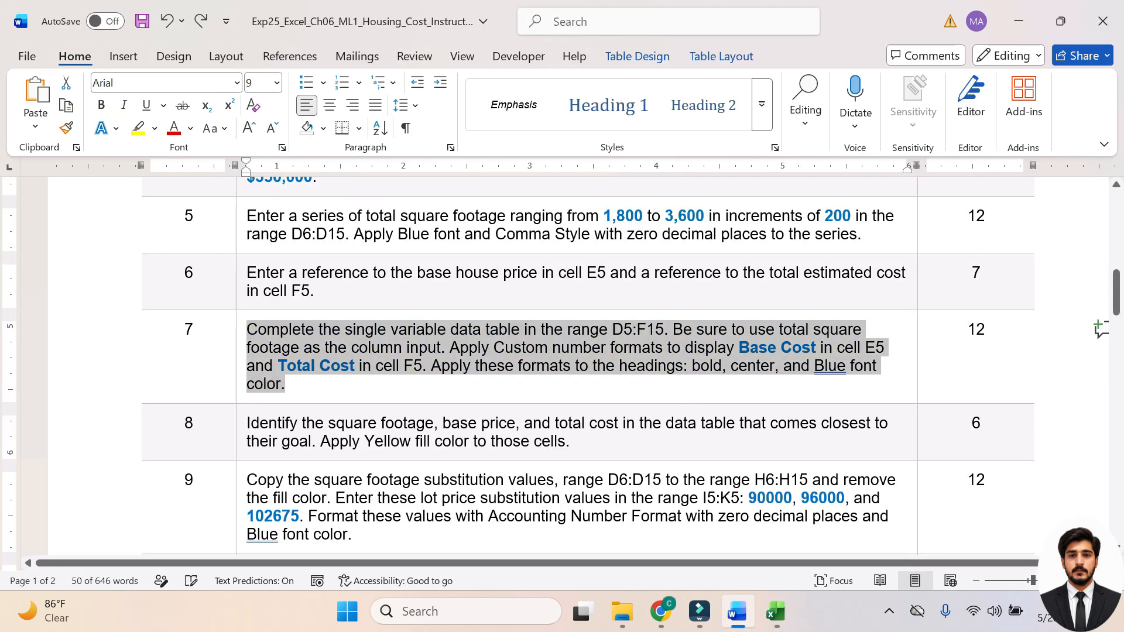
Step: Highlight the full text of step 8 in the Word instructions in yellow
scroll(595, 390, "down", 2)
left_click_drag(595, 391, 296, 390)
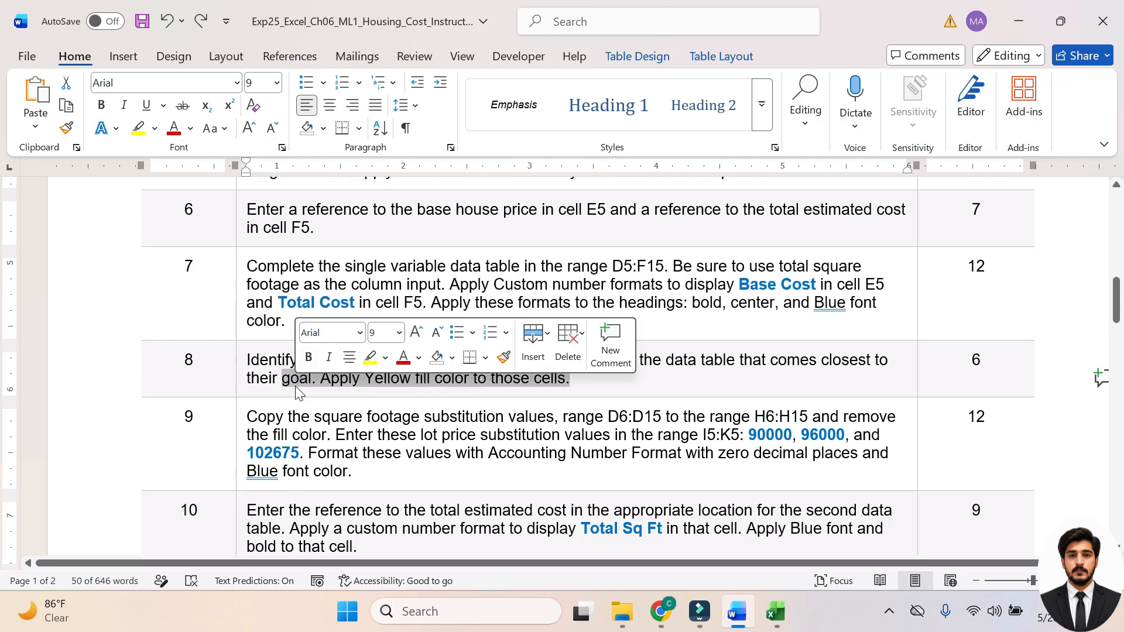
left_click(238, 371)
left_click(324, 338)
left_click(324, 359)
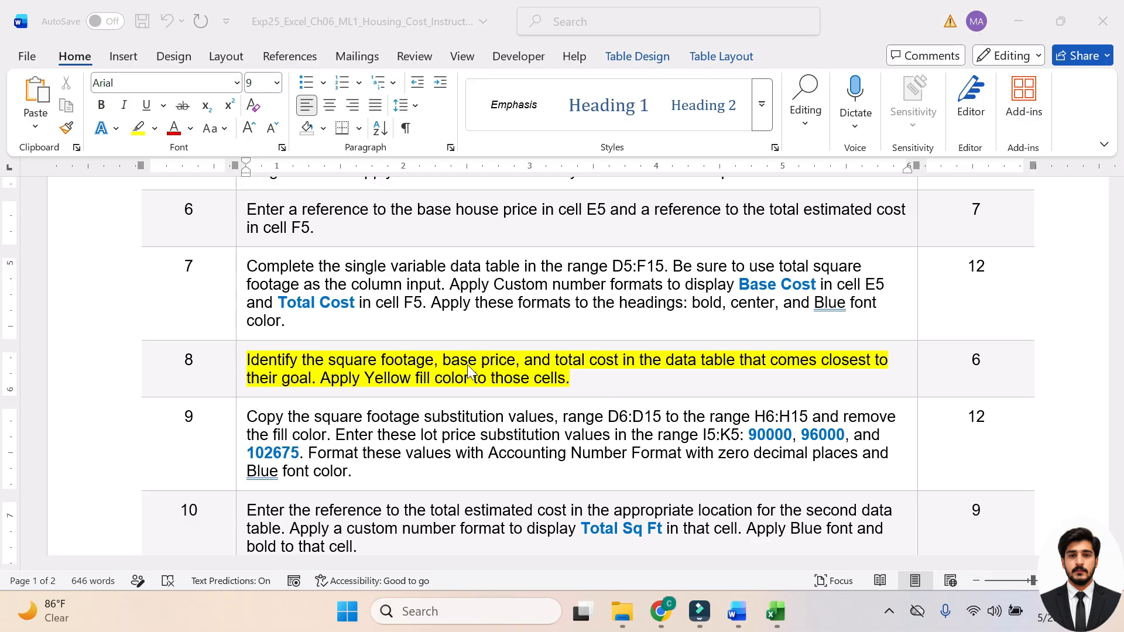
Step: Switch to Excel and compare the Total Cost values in Table 1 with the Total Estimated Cost in B25
left_click(776, 626)
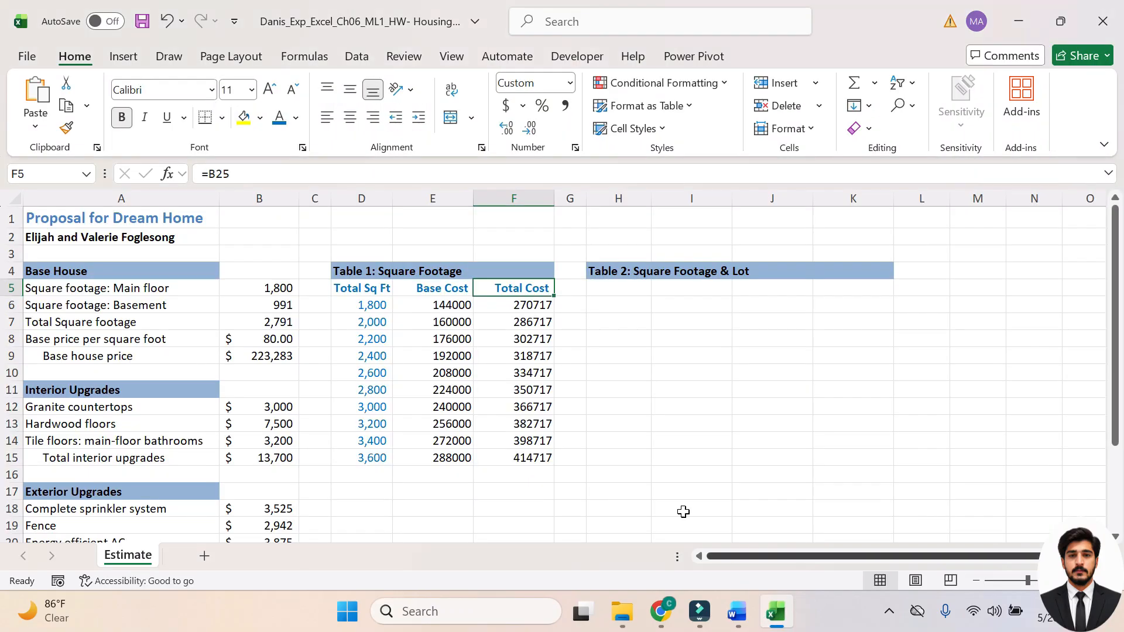
left_click(539, 389)
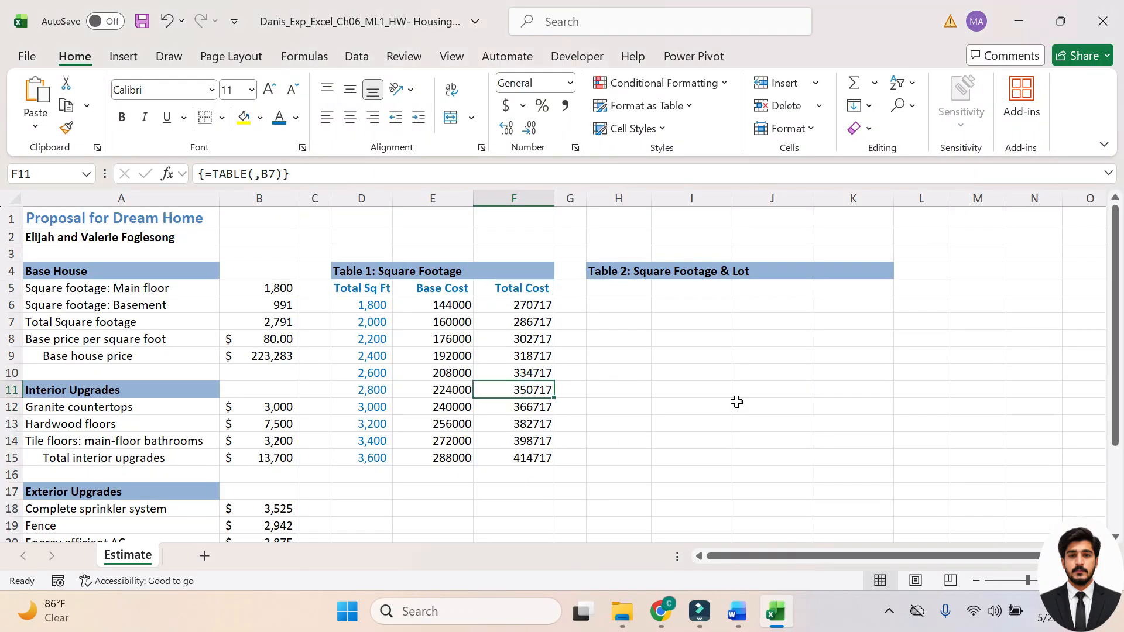
scroll(553, 491, "down", 5)
scroll(553, 491, "up", 3)
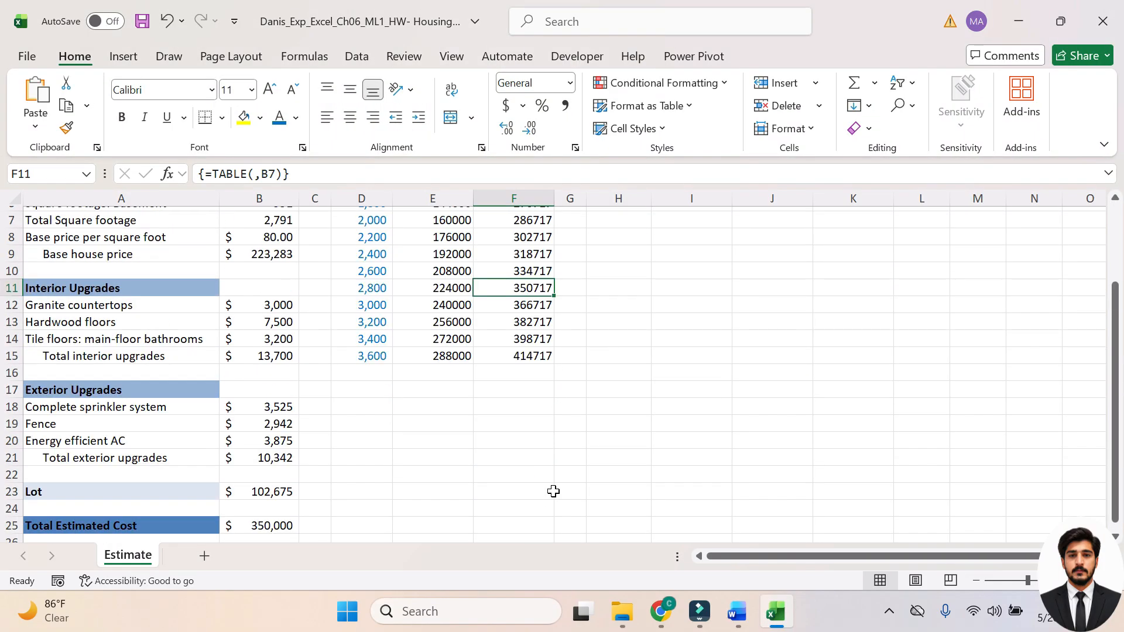
scroll(553, 491, "up", 2)
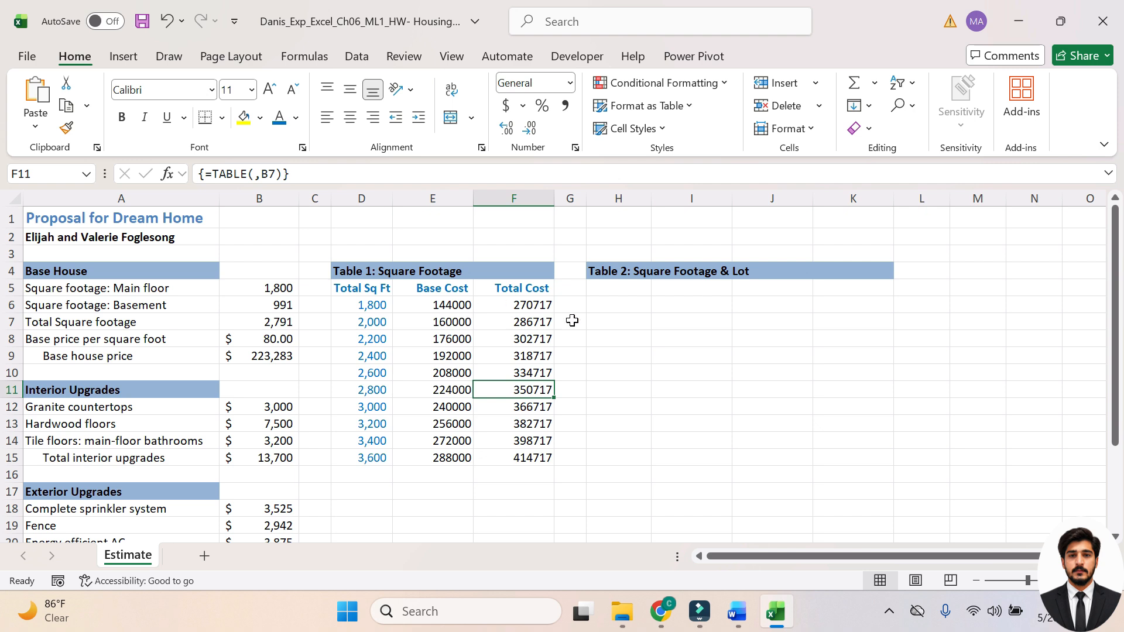
scroll(594, 346, "down", 1)
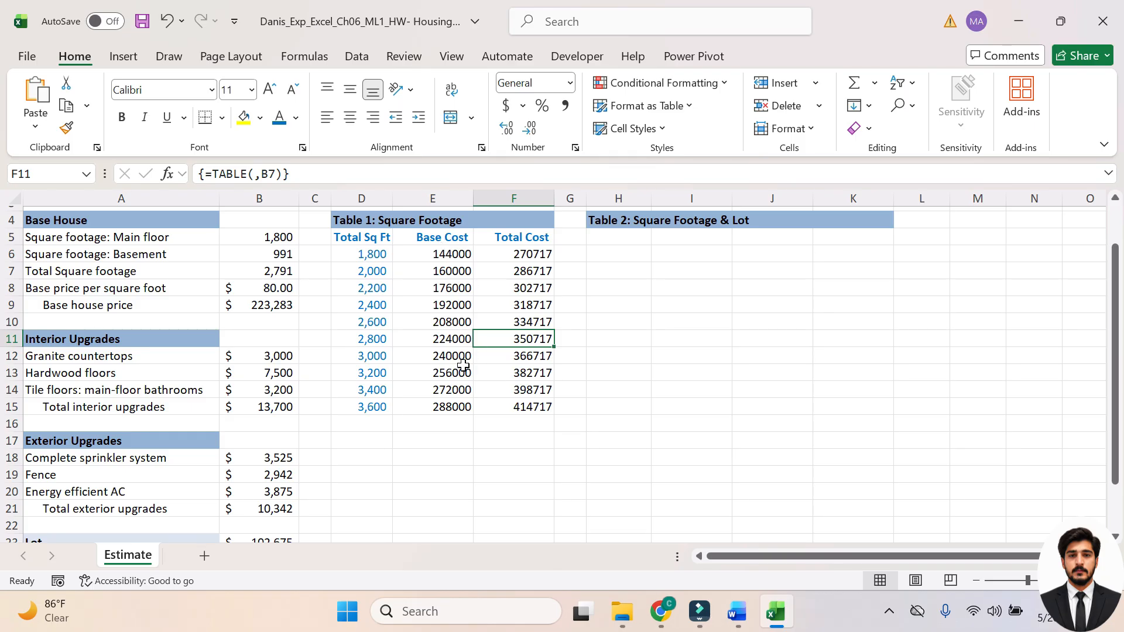
scroll(491, 364, "down", 2)
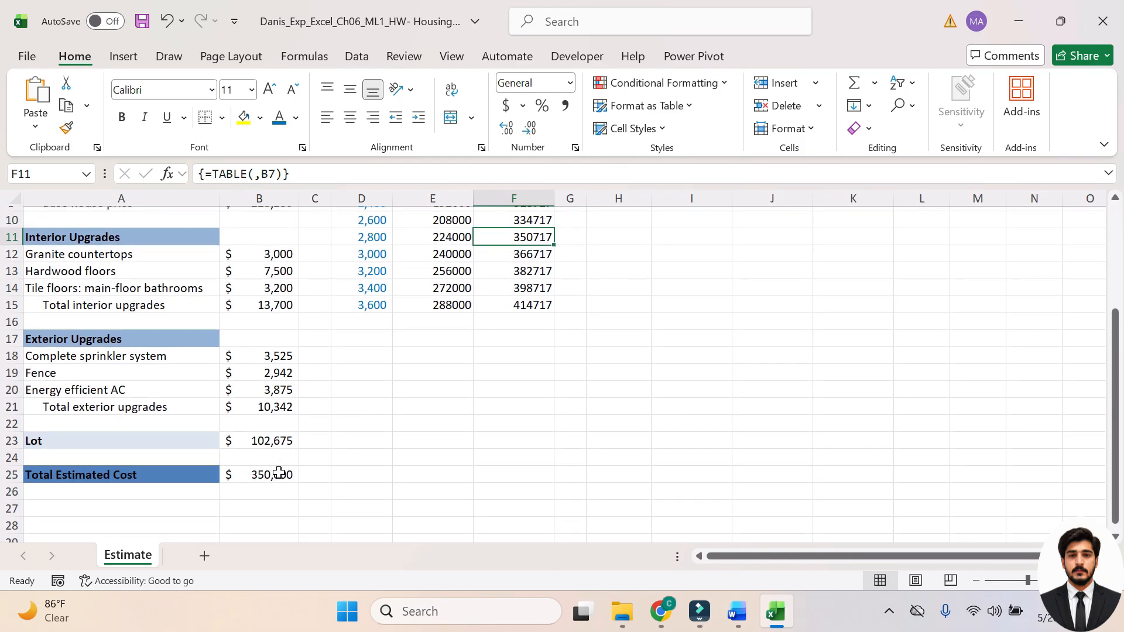
left_click(266, 481)
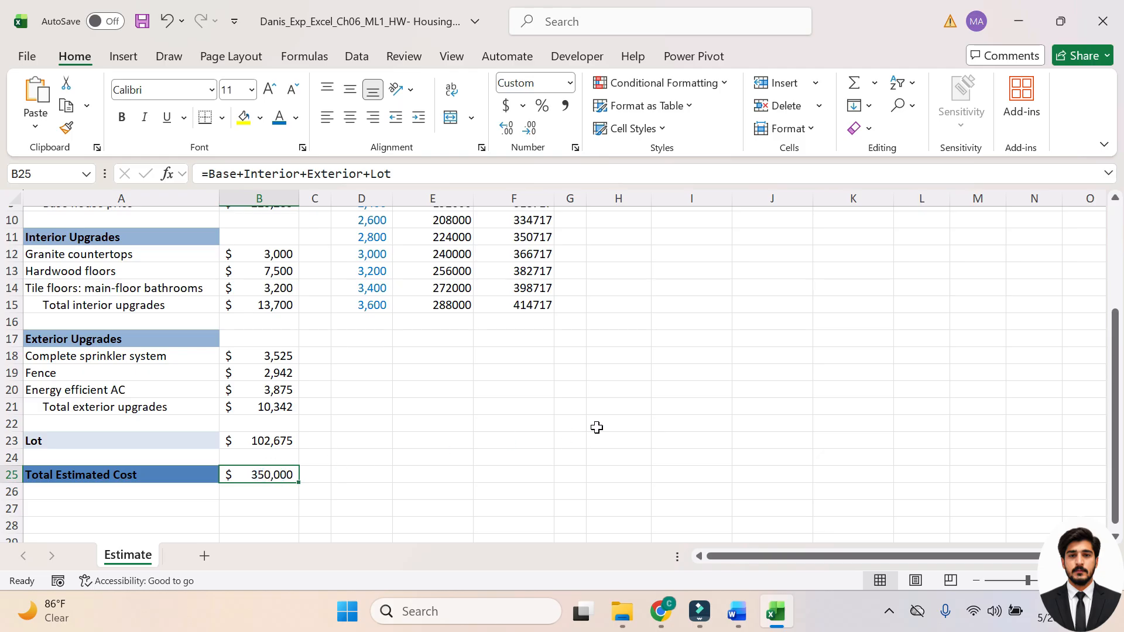
scroll(597, 427, "up", 2)
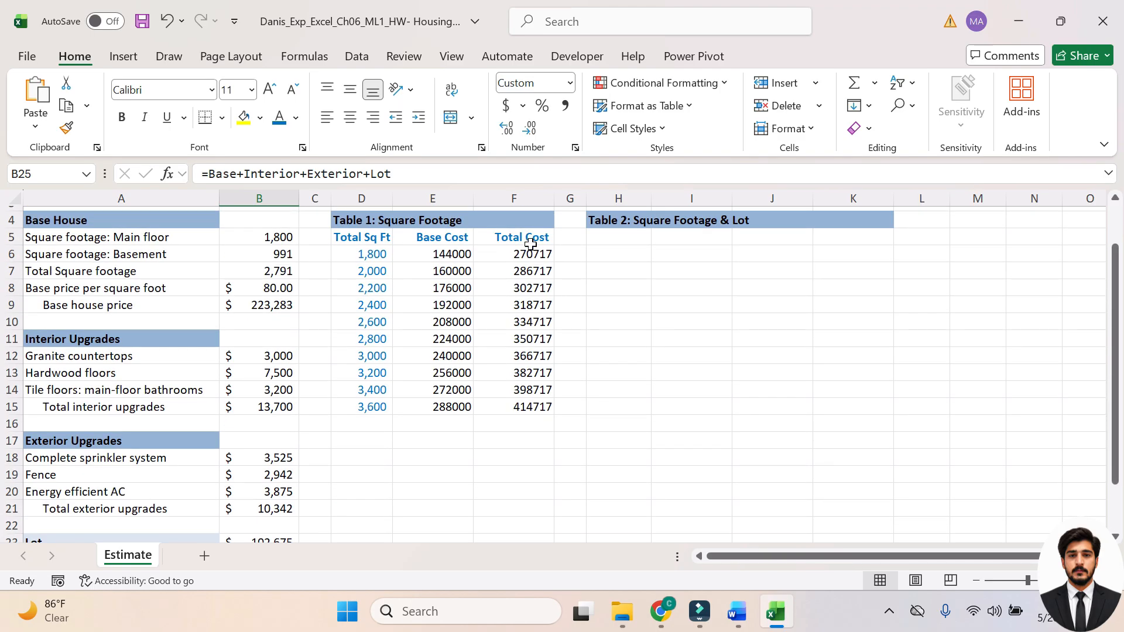
Step: Apply Yellow fill color to the total cost in F11, the value closest to the $350,000 goal
left_click(537, 335)
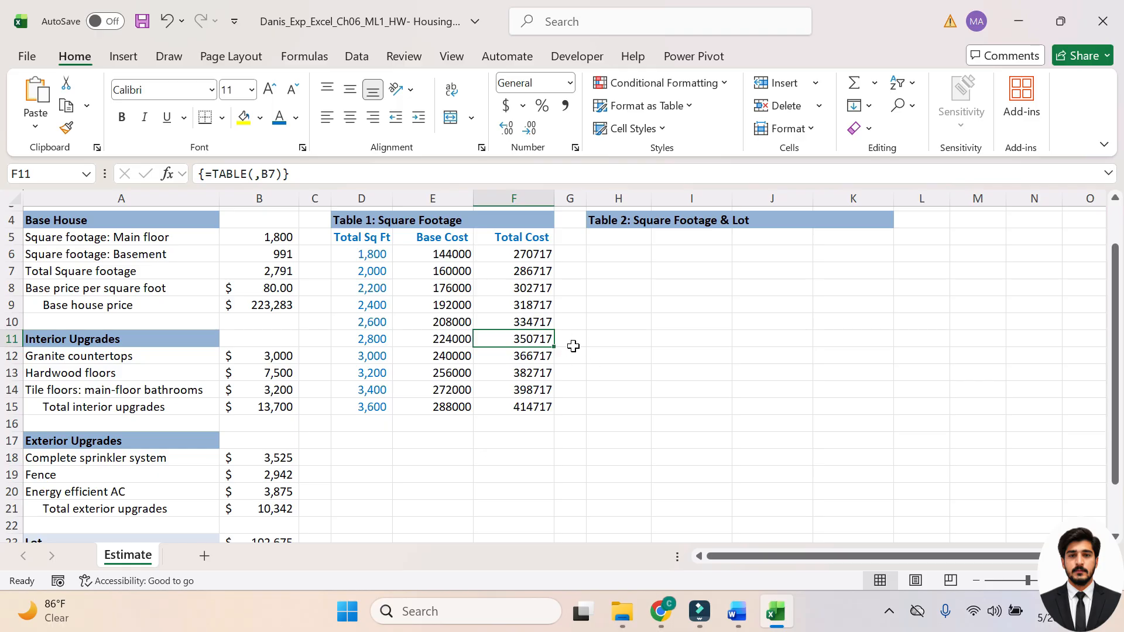
scroll(585, 372, "down", 1)
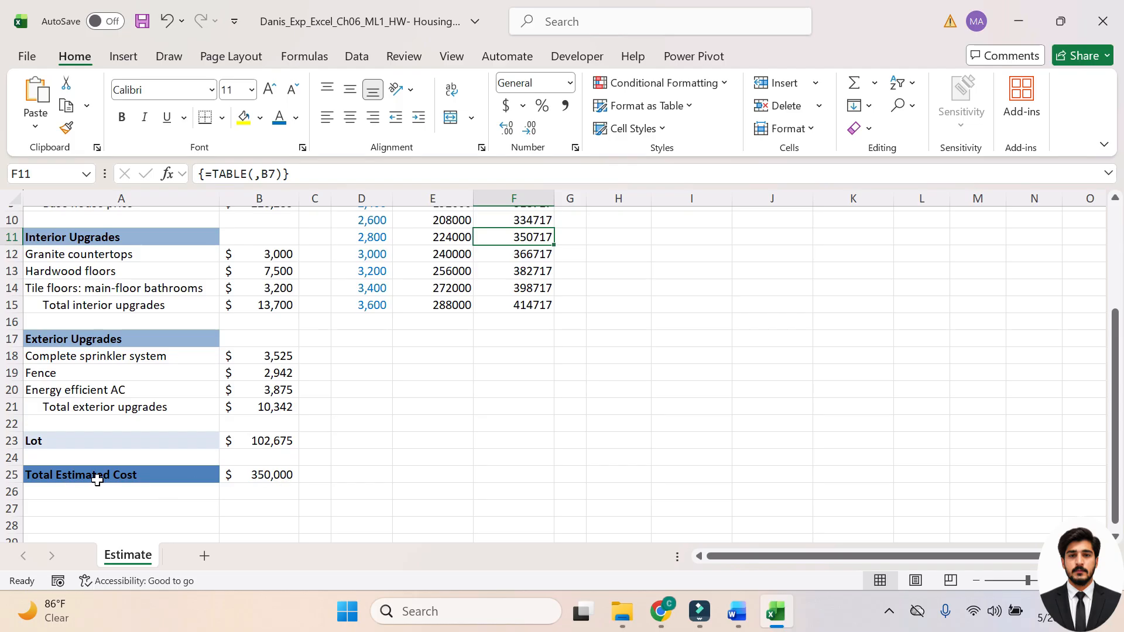
scroll(404, 432, "up", 2)
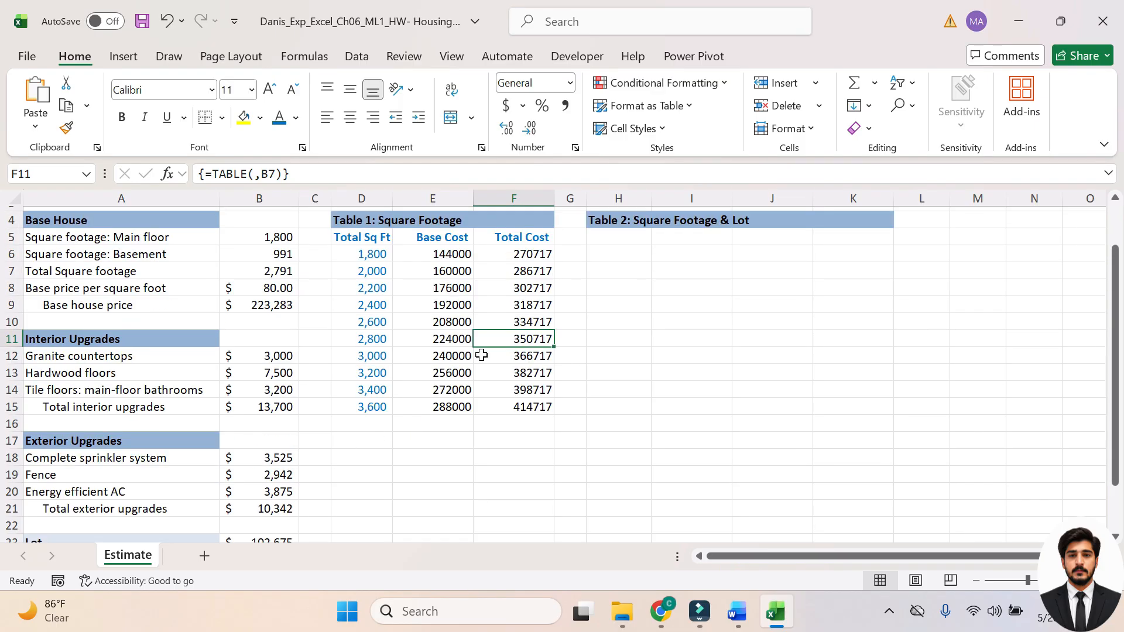
left_click(243, 119)
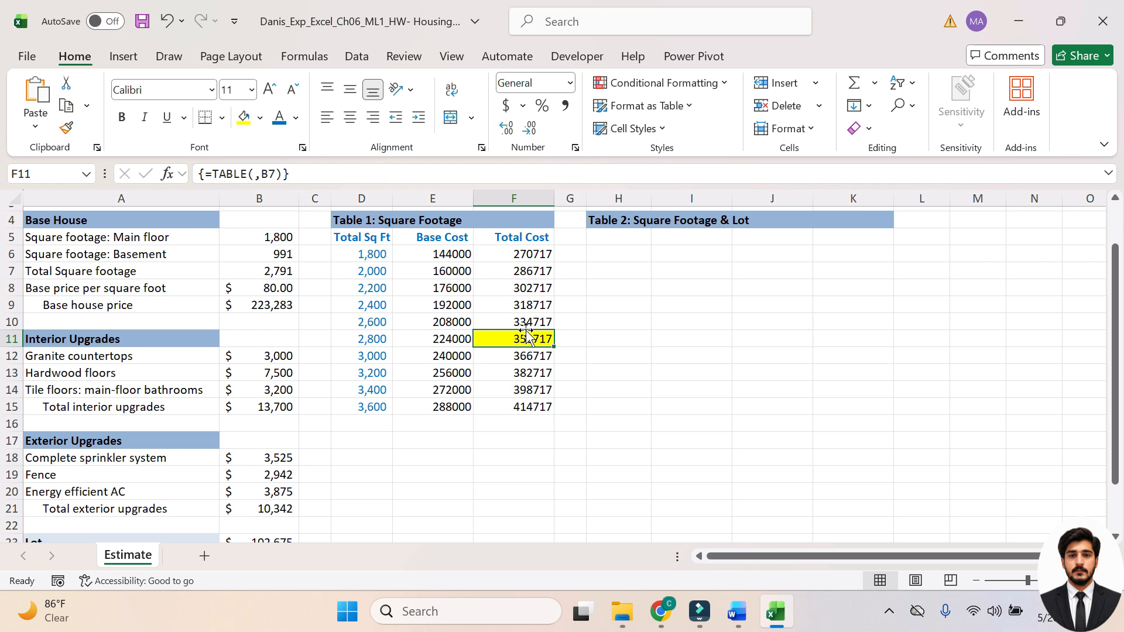
Step: Examine the Base Cost values in Table 1 and recheck the step 8 wording in Word before returning to Excel
left_click(453, 342)
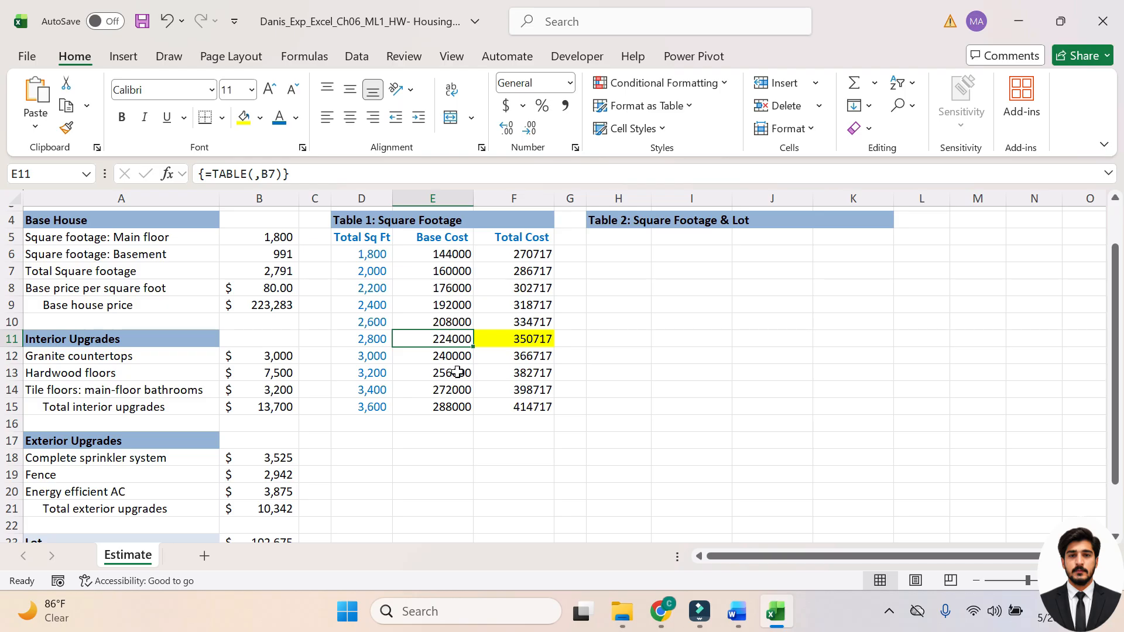
left_click(460, 391)
left_click(460, 407)
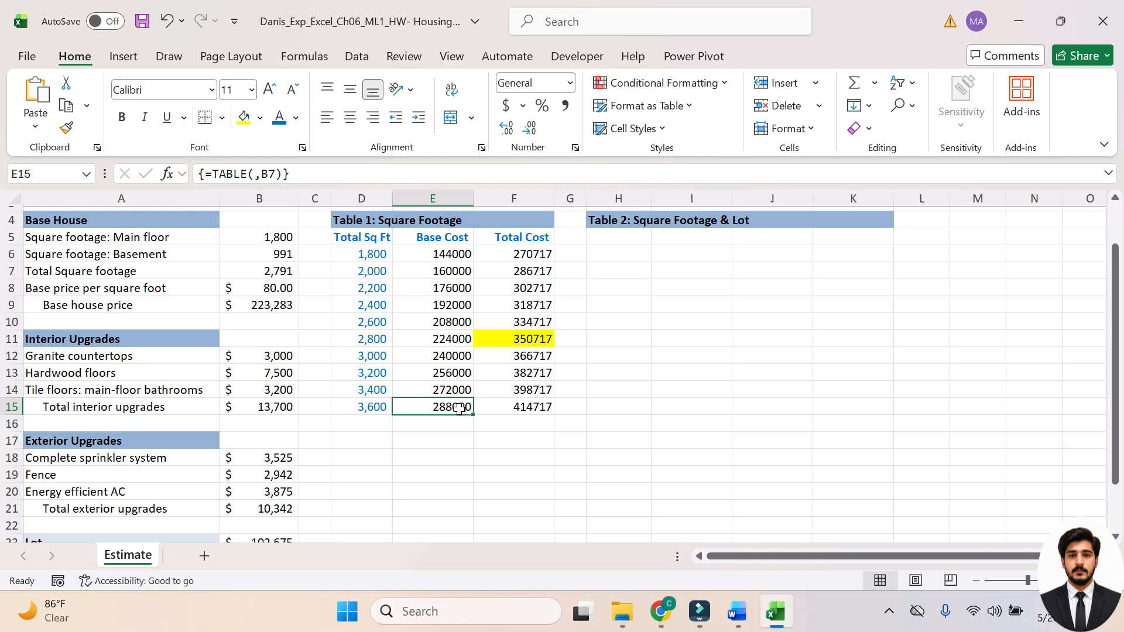
scroll(458, 408, "down", 1)
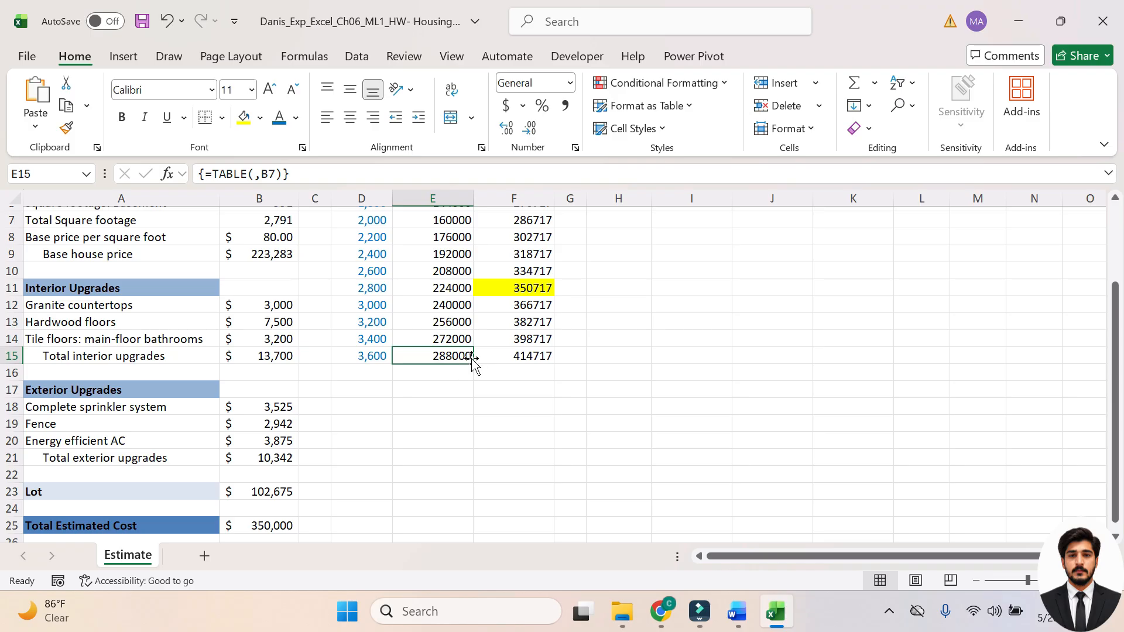
scroll(473, 362, "up", 1)
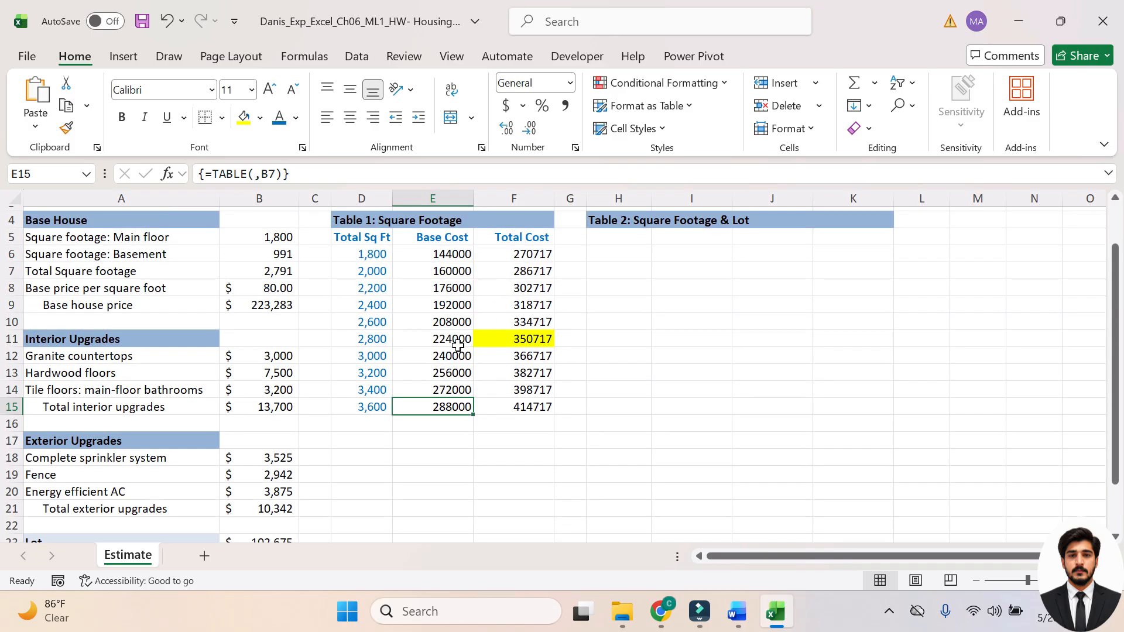
left_click(735, 614)
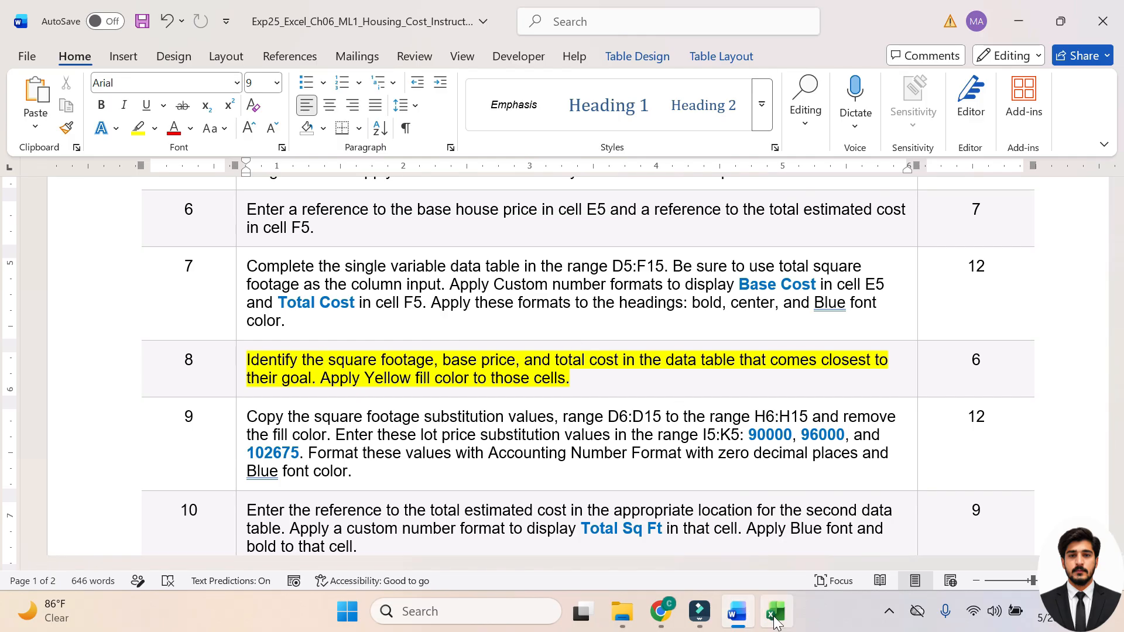
mouse_move(776, 622)
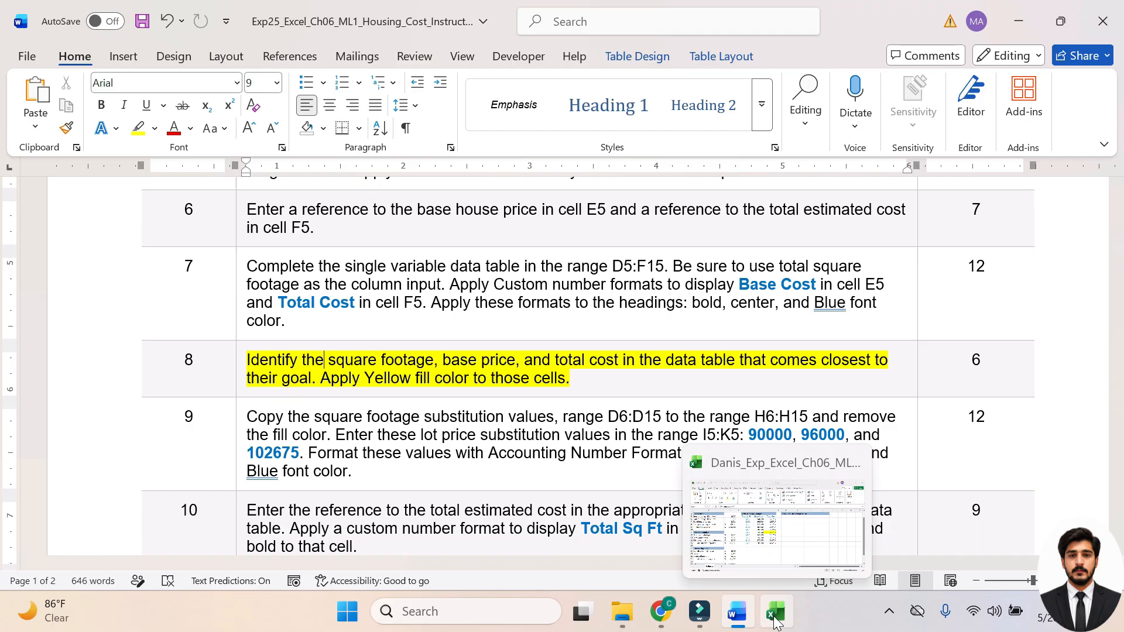
left_click(776, 621)
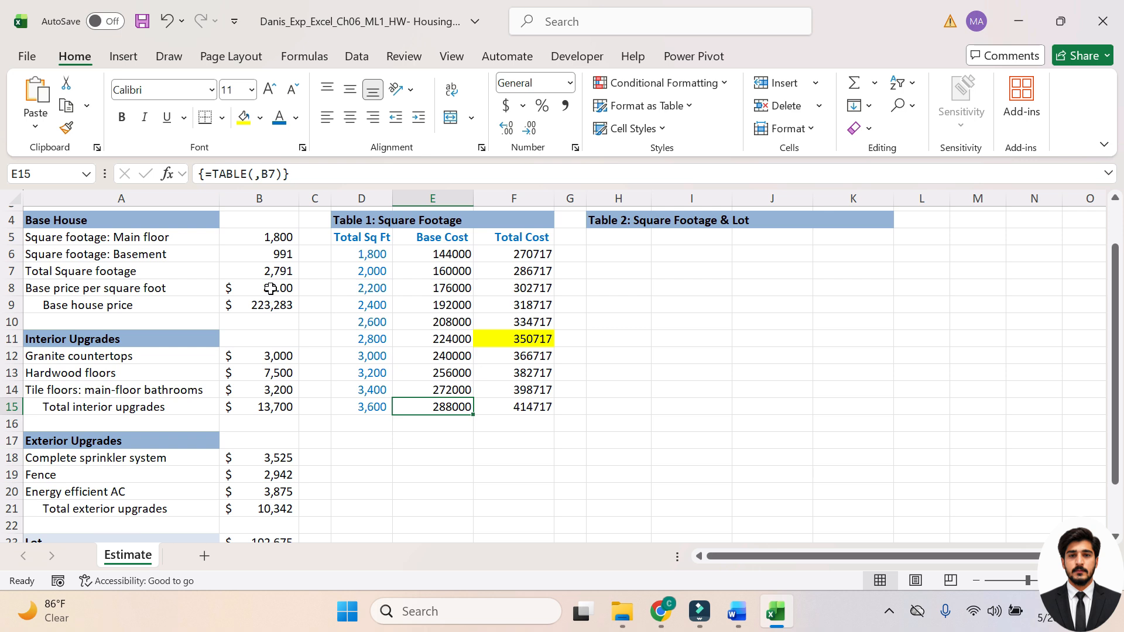
Step: Check the base house price in B9 and apply Yellow fill color to the closest base cost in E11
left_click(283, 305)
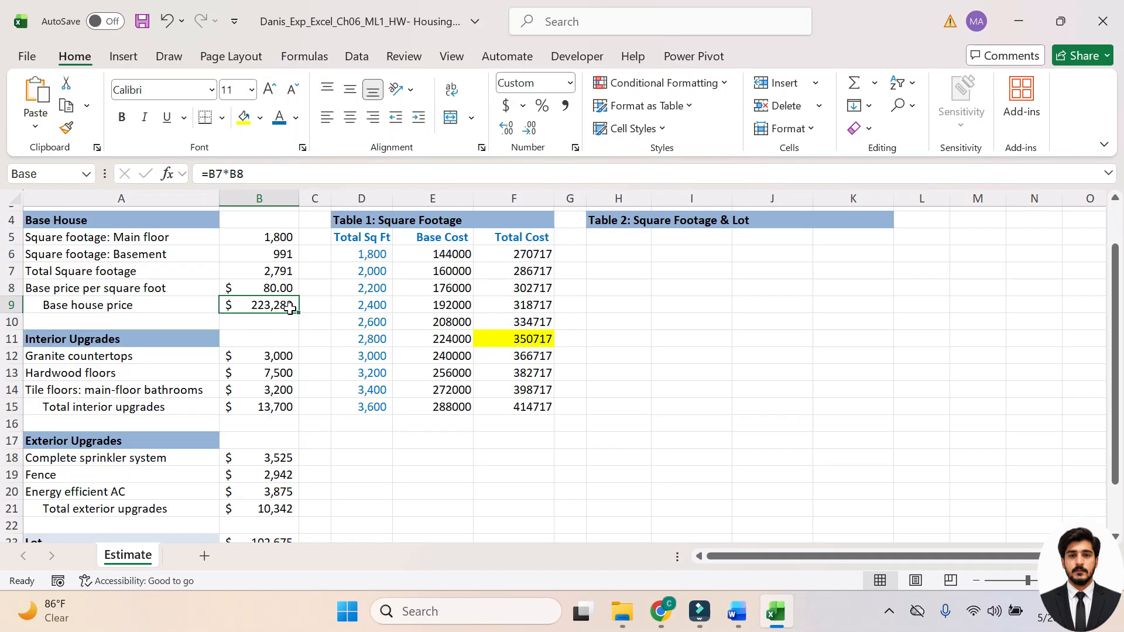
left_click(437, 341)
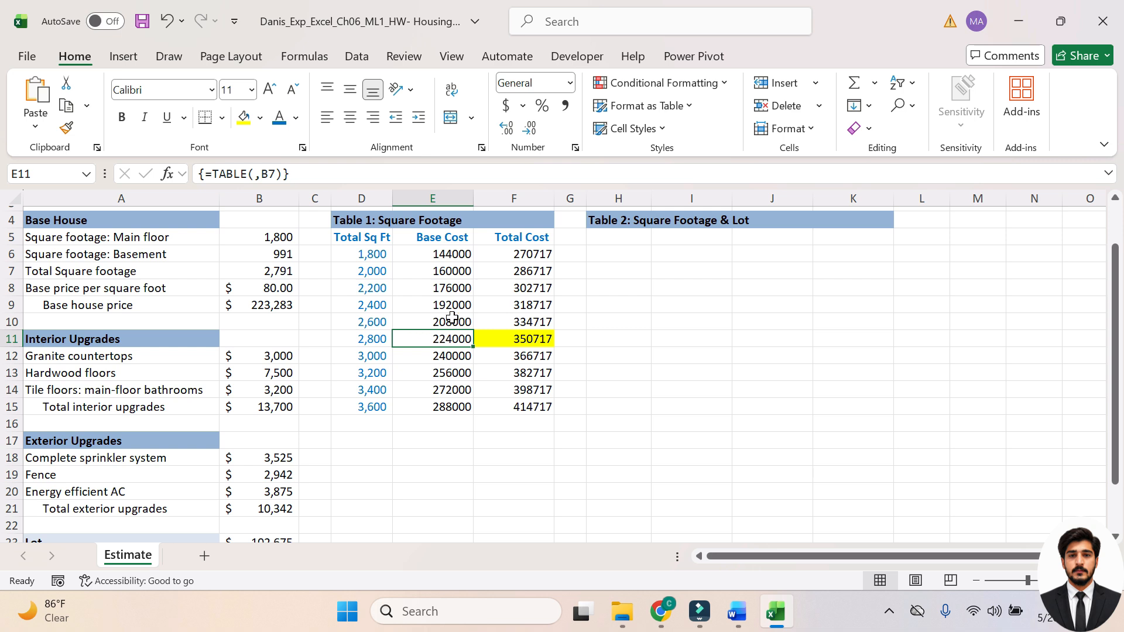
left_click(246, 121)
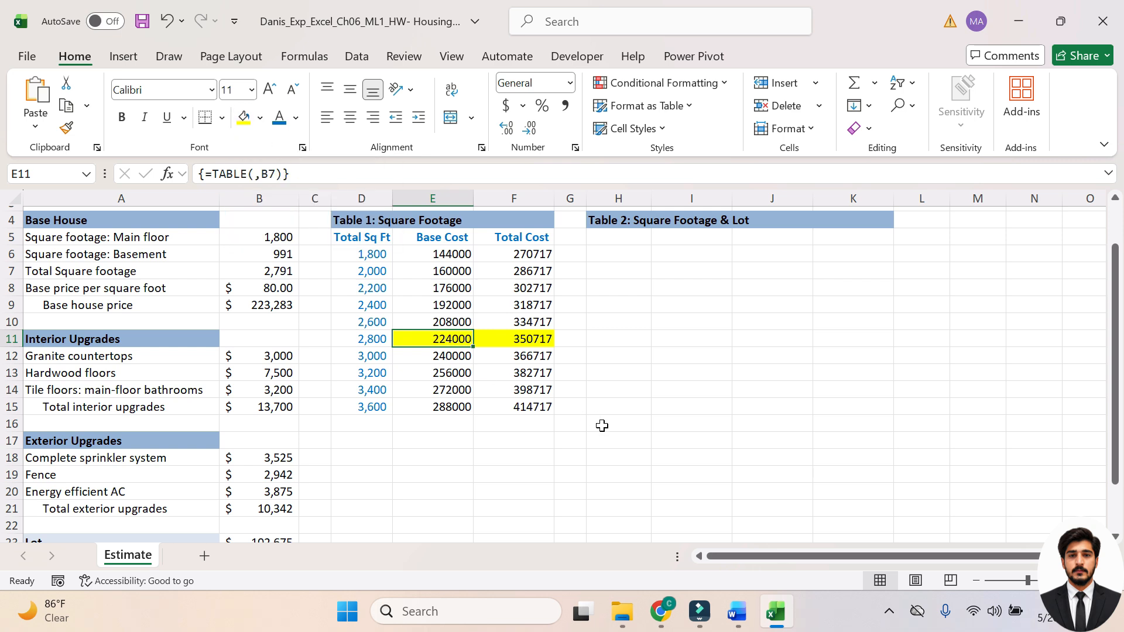
Step: Switch to the Word instructions and undo the yellow highlight on step 8
left_click(747, 618)
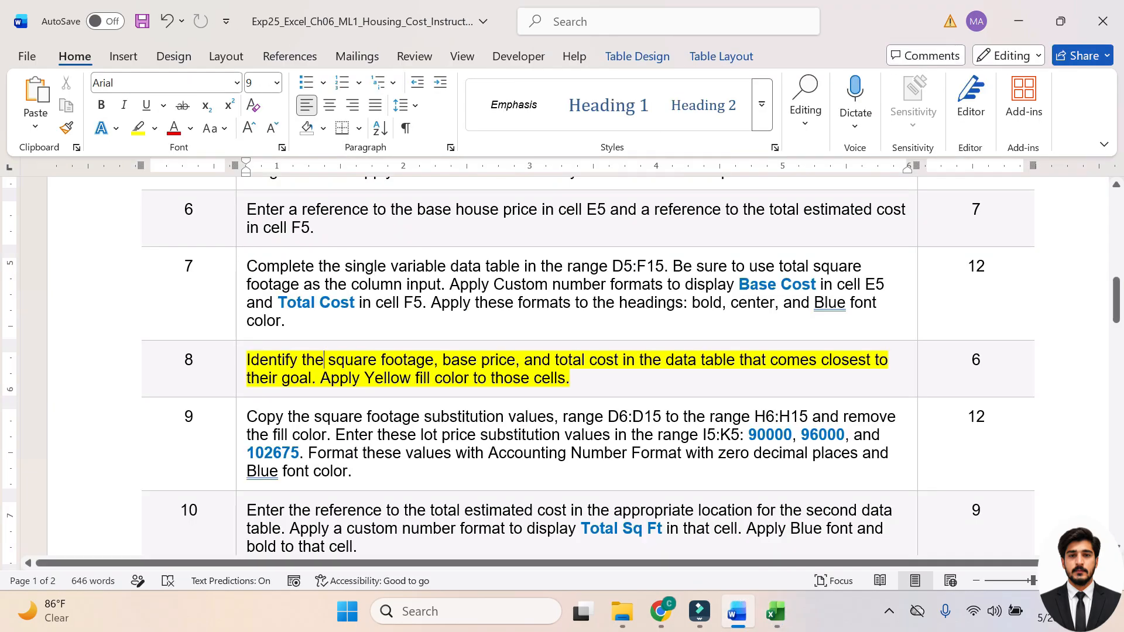
key("ctrl+z")
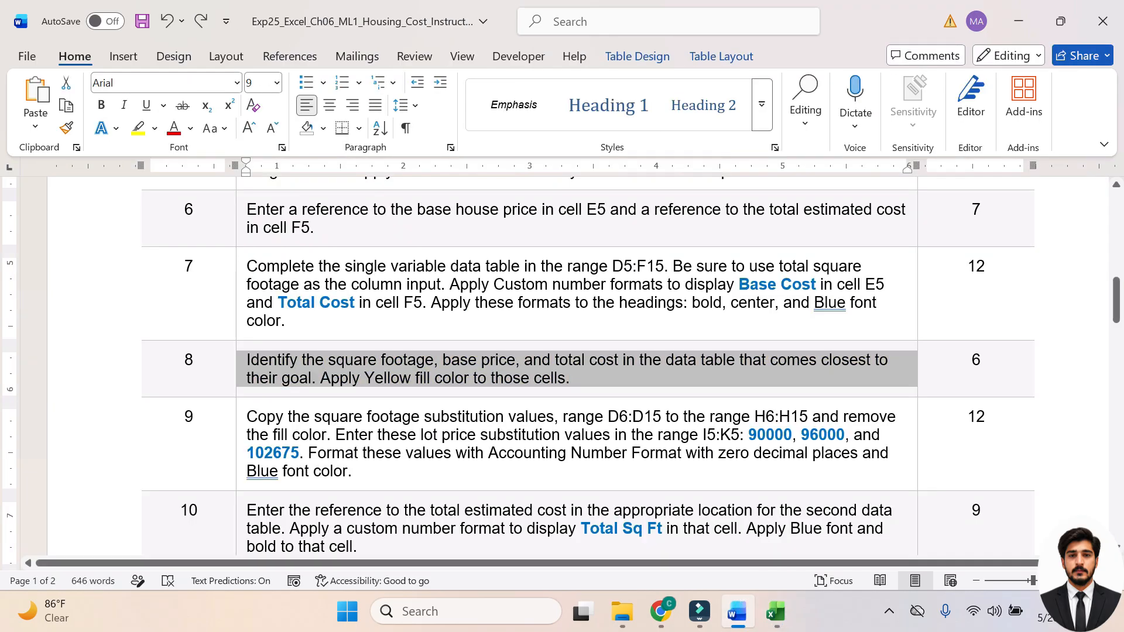
scroll(1101, 293, "down", 3)
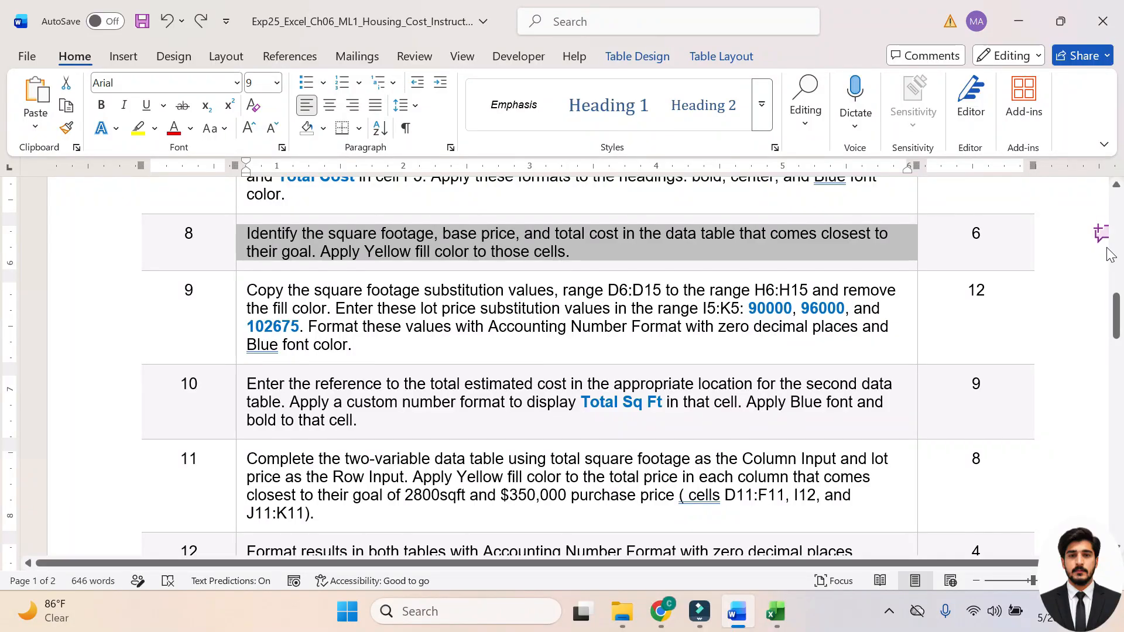
Step: Review the project description at the start of the Word instructions and check it against the data table in the Excel Estimate sheet
left_click_drag(1117, 329, 1115, 219)
mouse_move(784, 614)
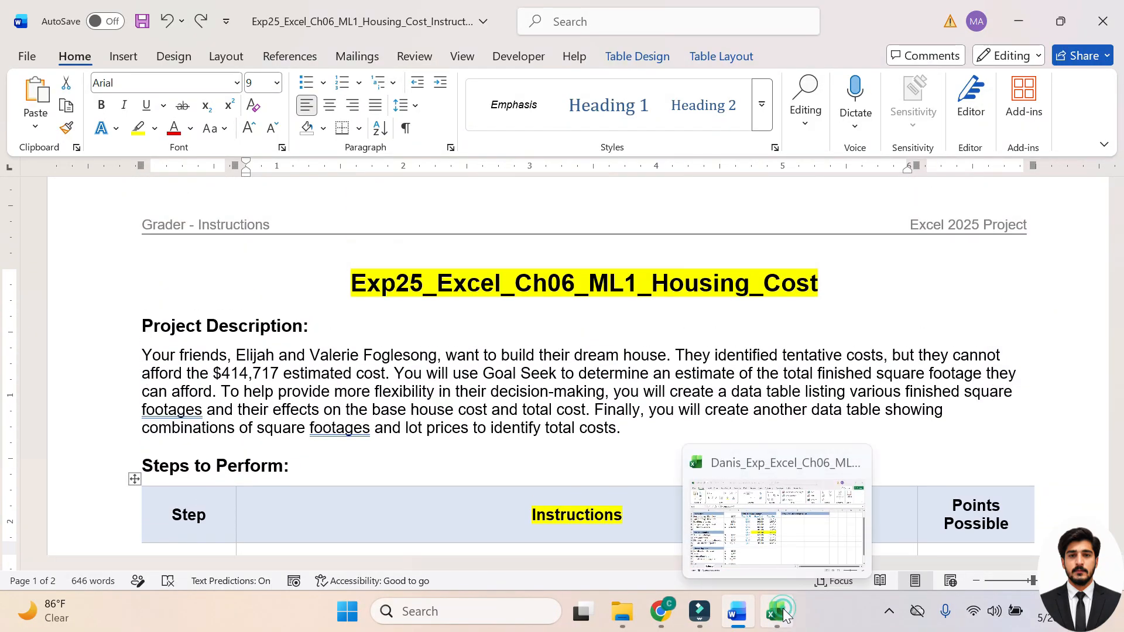
left_click(747, 533)
scroll(664, 451, "up", 1)
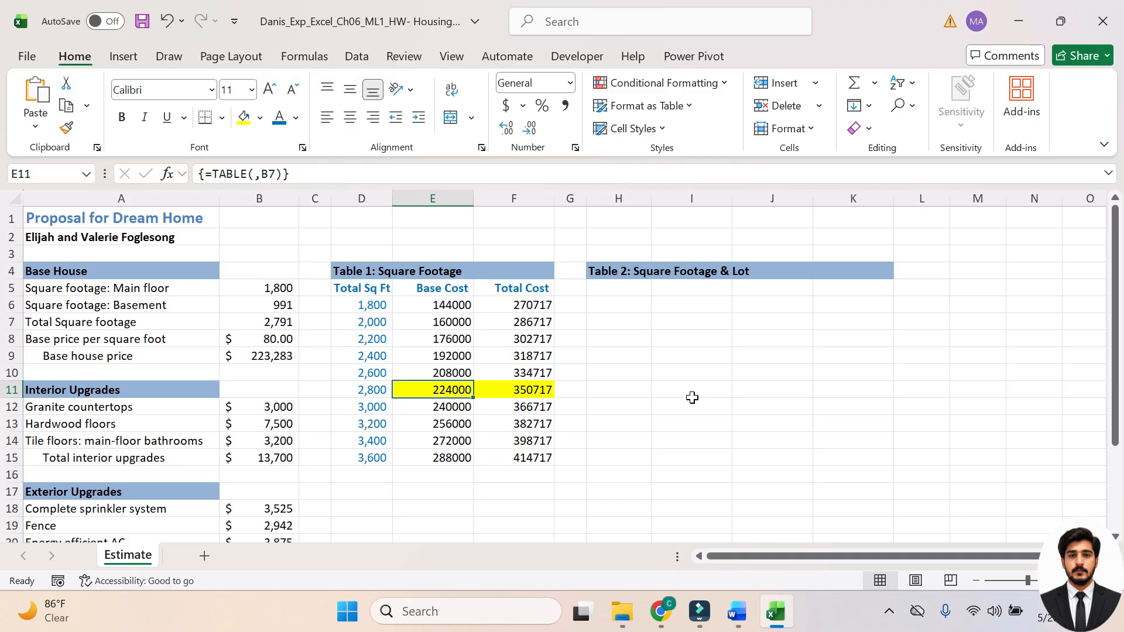
scroll(692, 398, "down", 4)
scroll(694, 401, "up", 4)
mouse_move(738, 622)
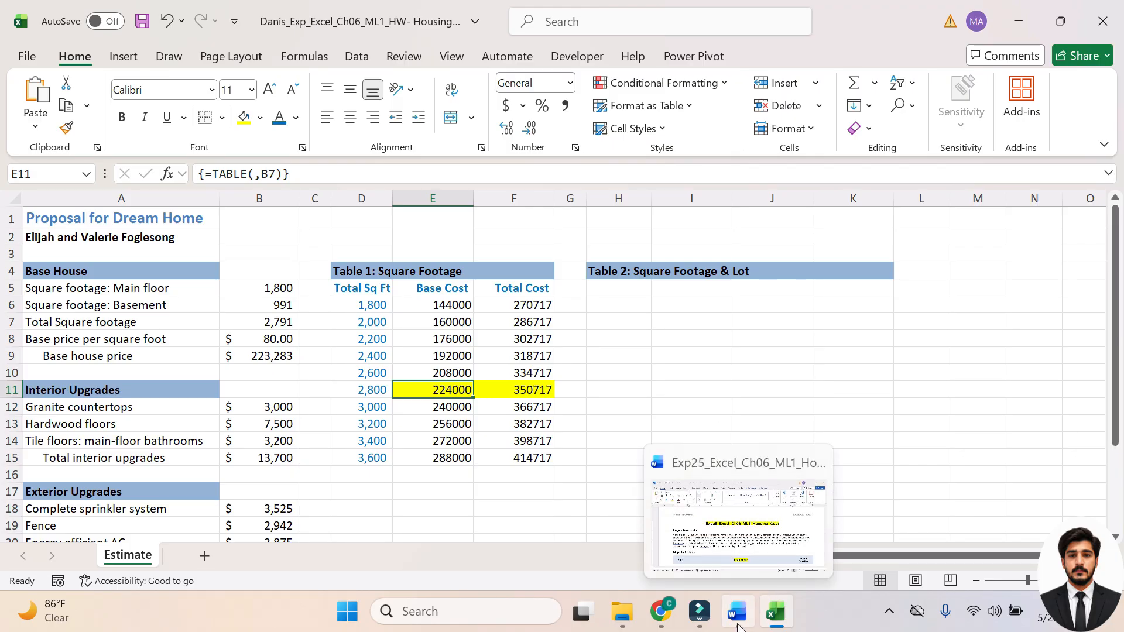
left_click(737, 622)
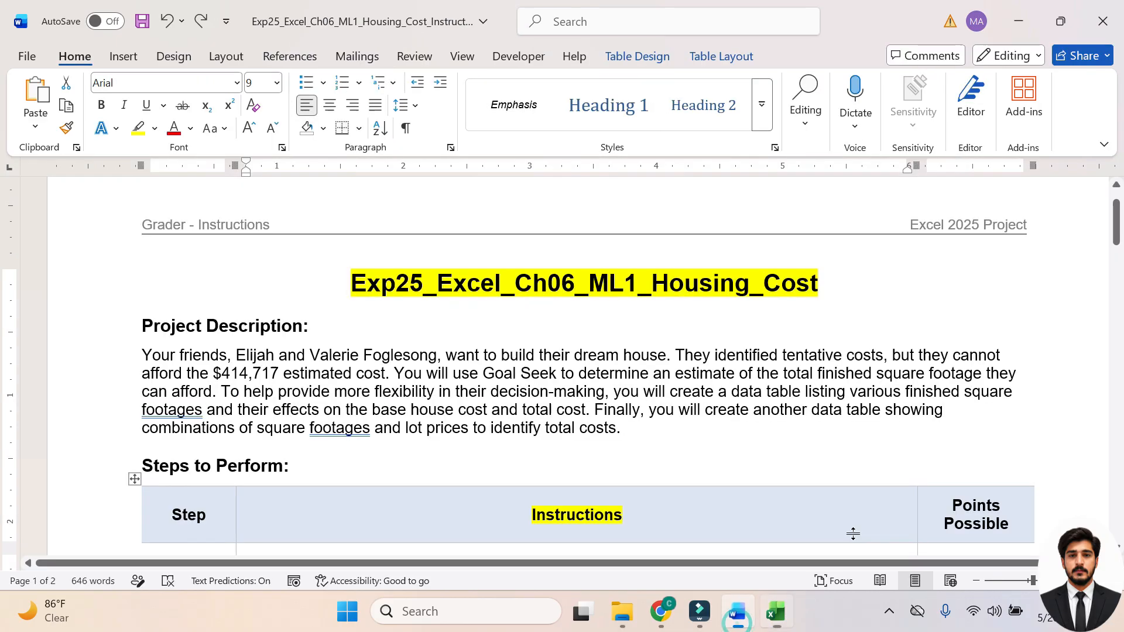
mouse_move(1114, 229)
left_mouse_down()
mouse_move(1115, 492)
mouse_move(1116, 223)
left_mouse_up()
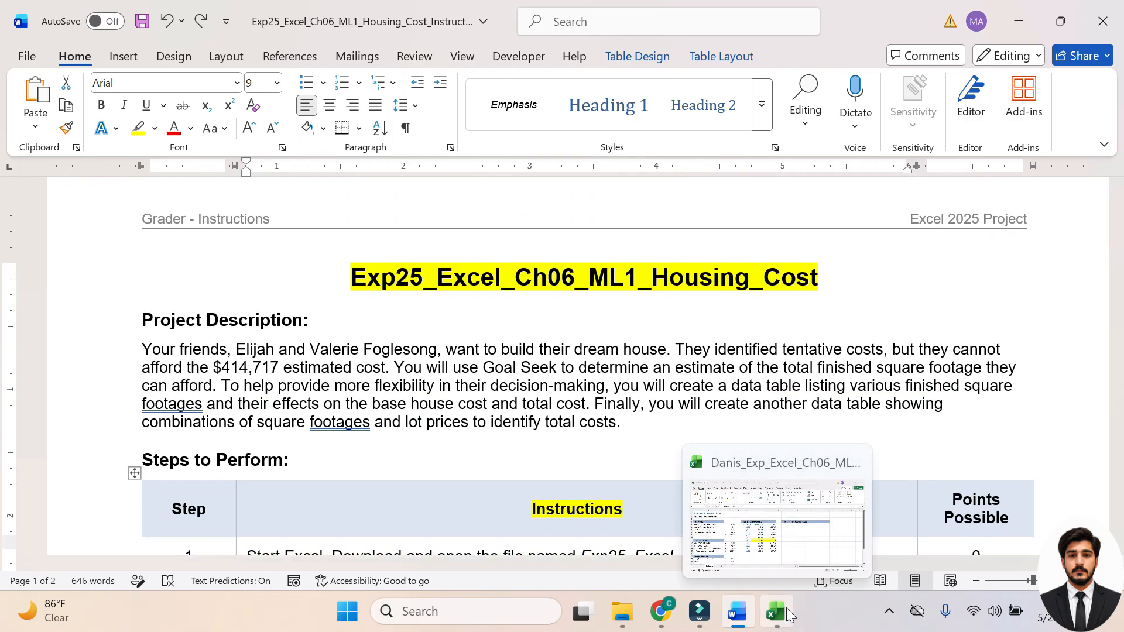